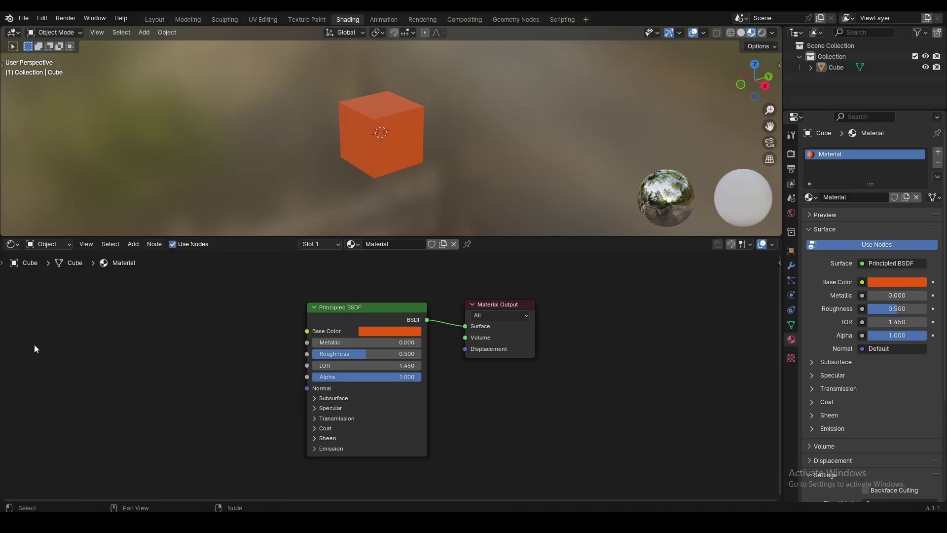
click(321, 245)
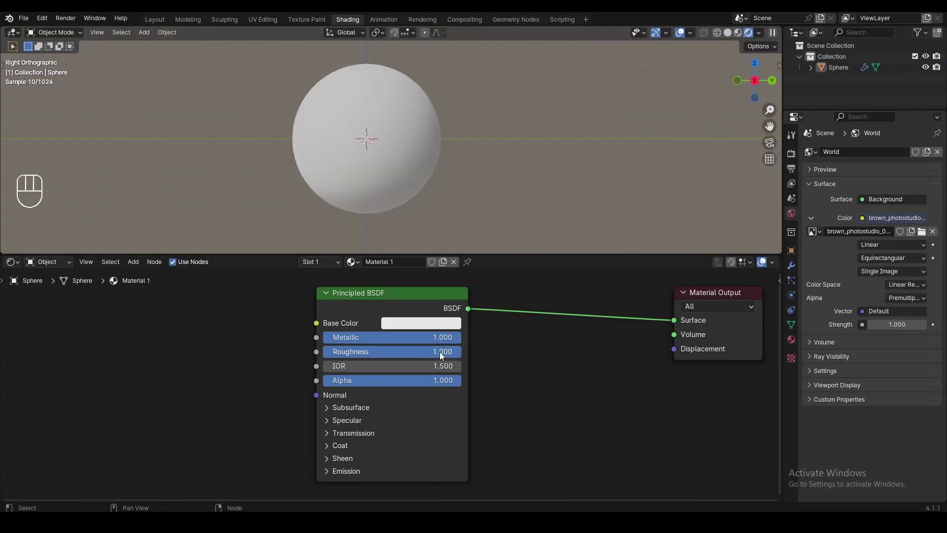
ctrl+drag(440, 351, 323, 337)
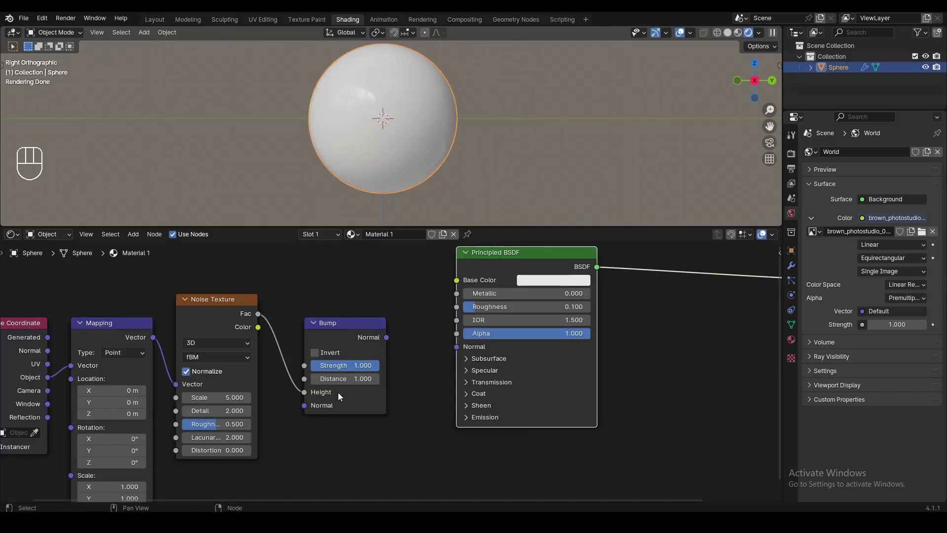
- Connect the Bump node's Normal output to the Normal input of the Principled BSDF
middle_drag(339, 393, 418, 334)
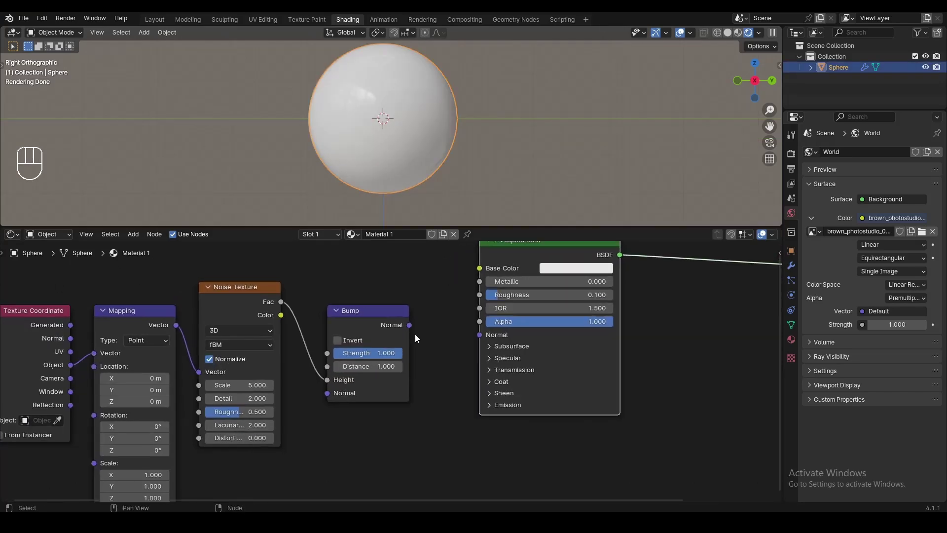
drag(409, 324, 479, 334)
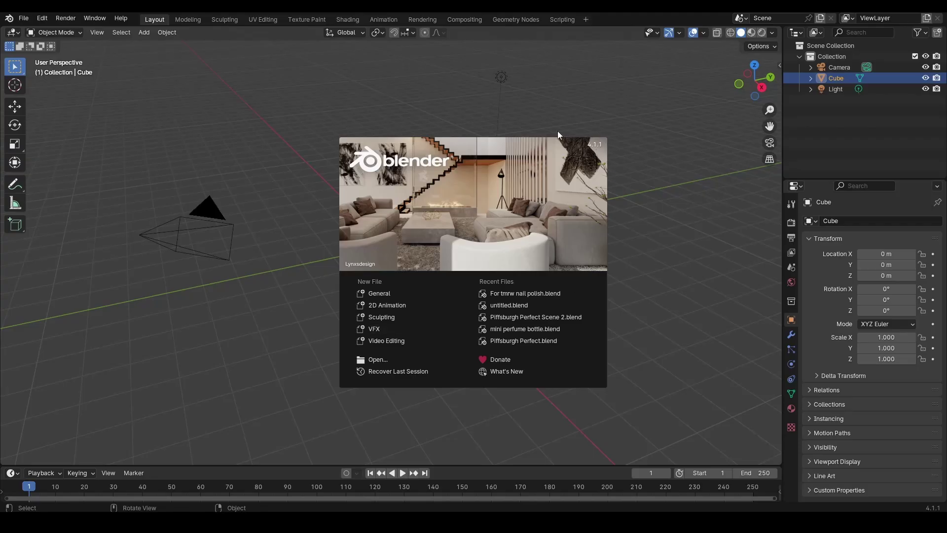
- Dismiss the splash screen and delete all default objects: the camera, cube and light
click(293, 196)
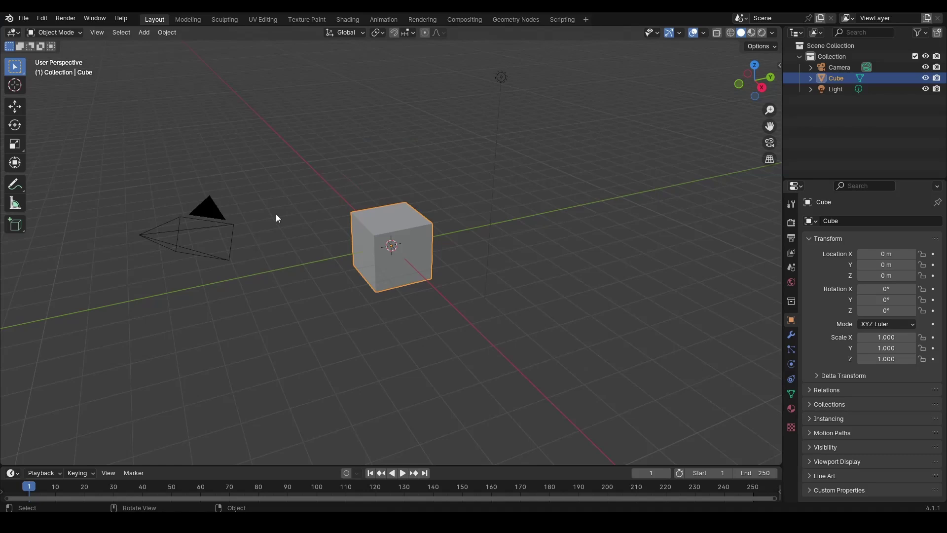
key(a)
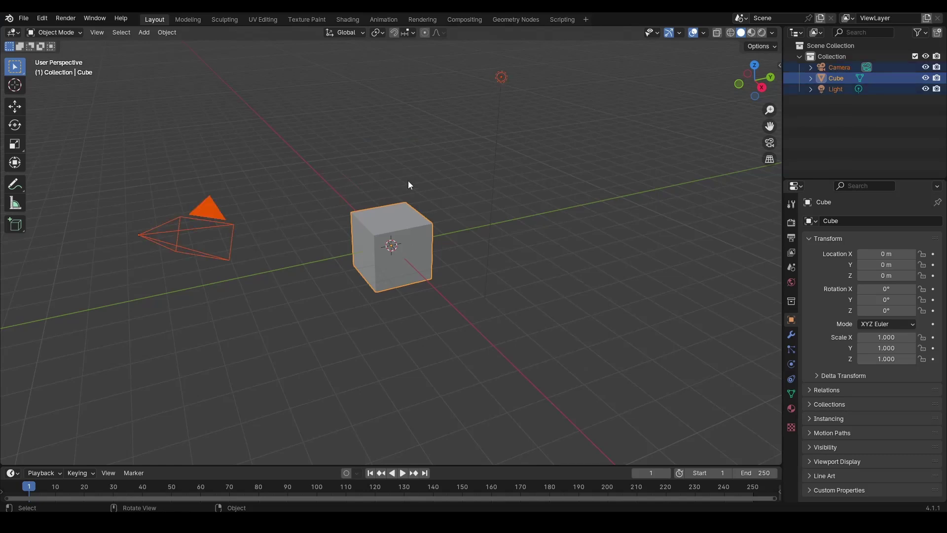
key(Delete)
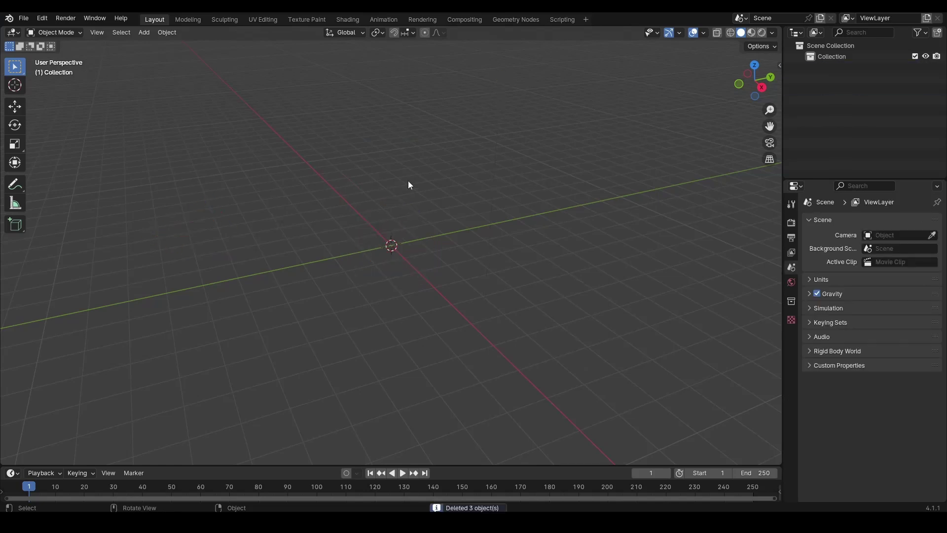
- Turn on the Screencast Keys overlay in the 3D viewport and hide the sidebar again
key(n)
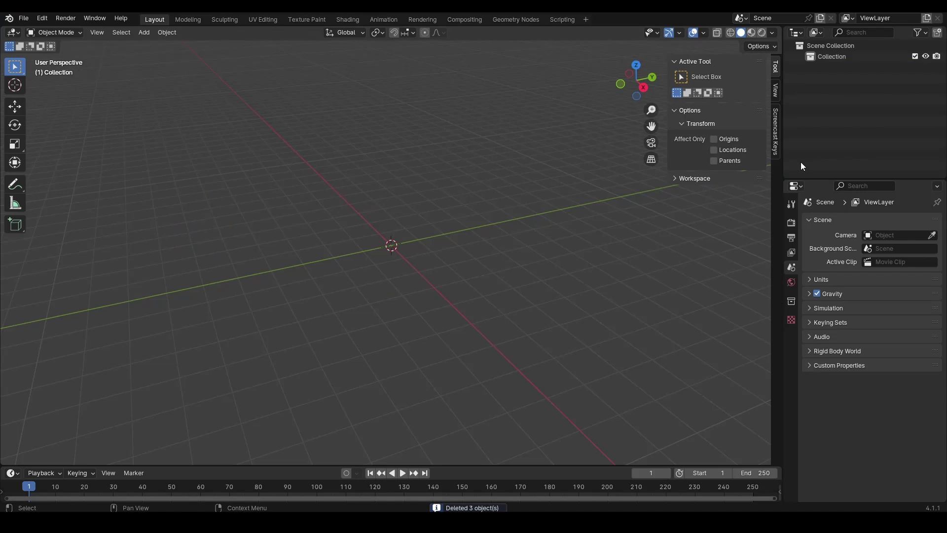
click(776, 131)
key(n)
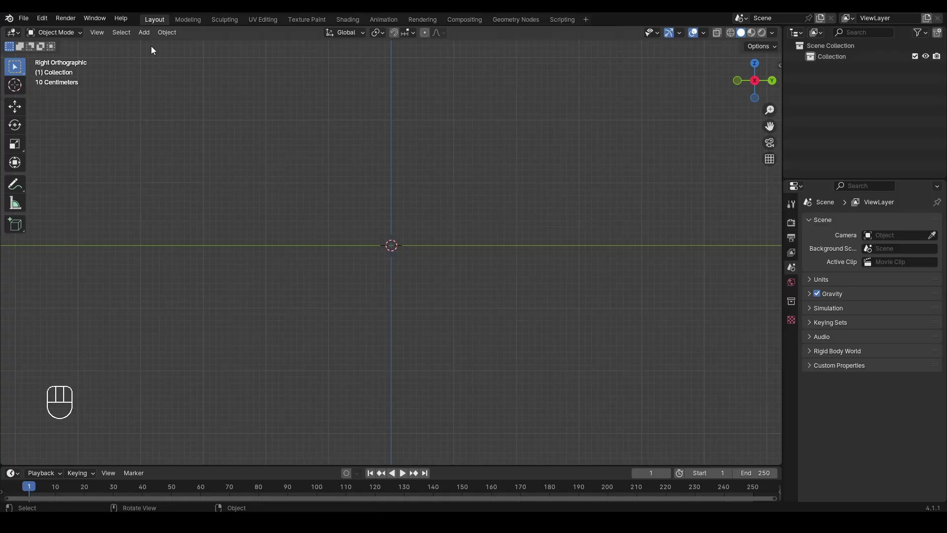
- Add a UV Sphere mesh at the world origin
click(148, 34)
mouse_move(150, 44)
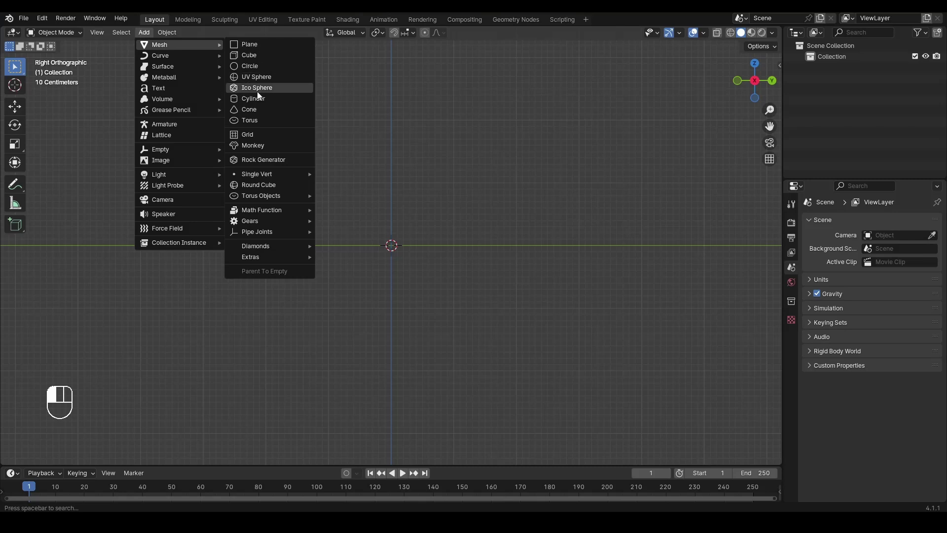
click(262, 78)
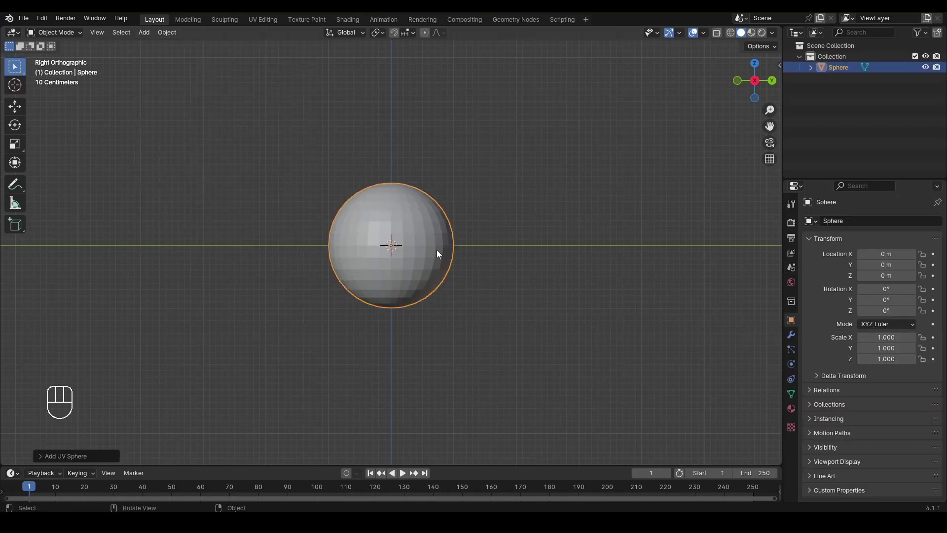
- Add a Subdivision Surface modifier to the sphere and set its viewport level to 2
click(791, 335)
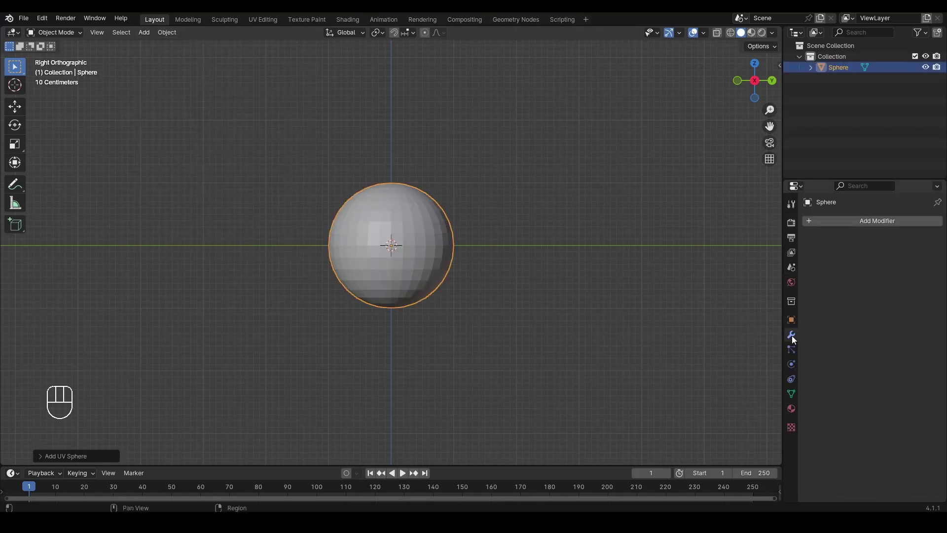
click(874, 221)
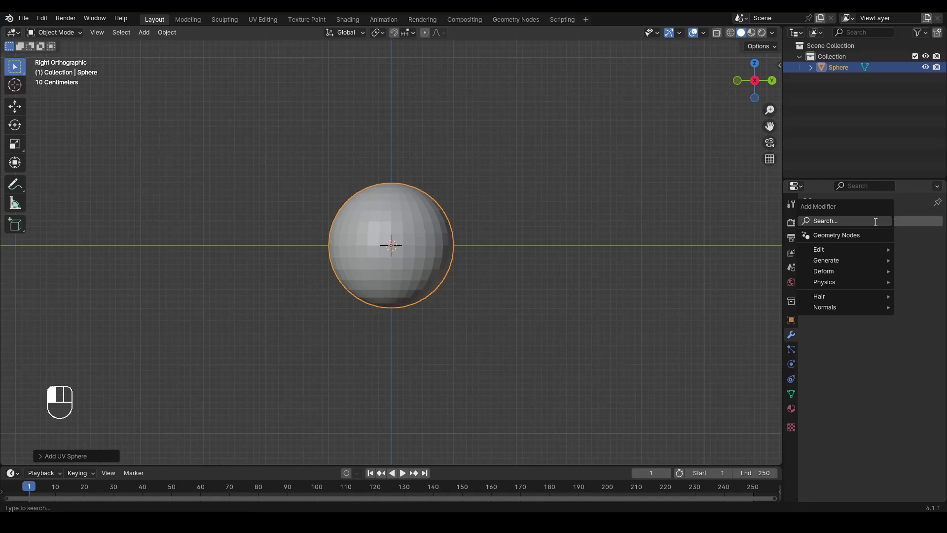
click(875, 221)
click(742, 263)
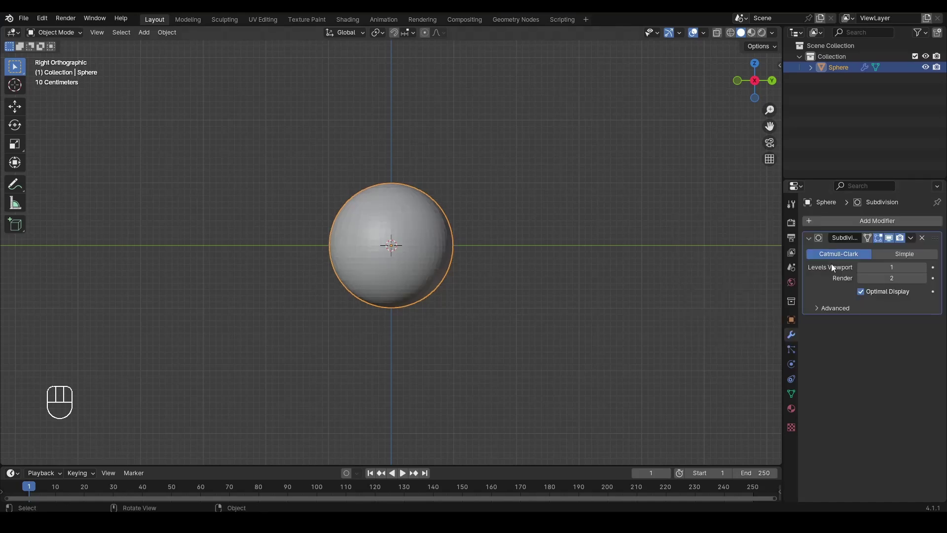
click(924, 266)
- Apply Shade Smooth to the sphere, check it deselected, and select it again
scroll(472, 244, up, 5)
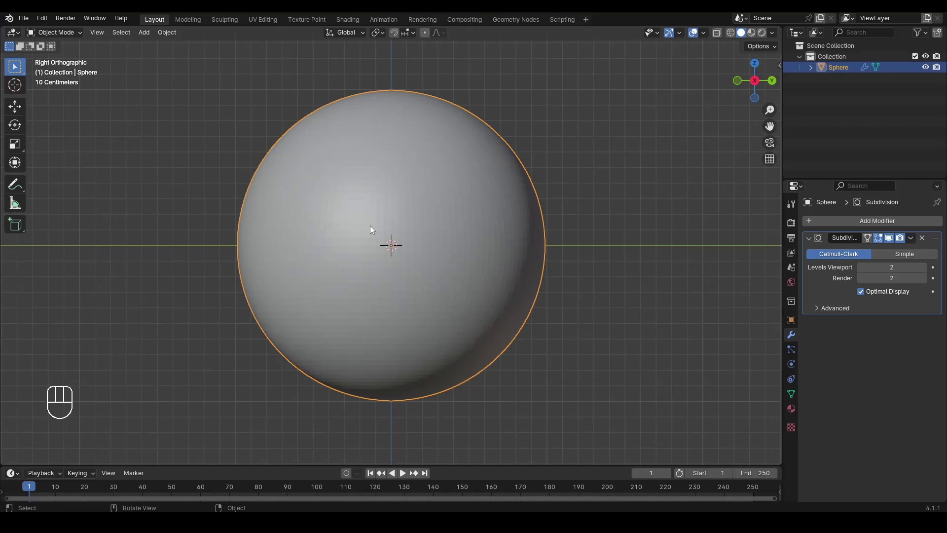
right_click(398, 187)
click(322, 184)
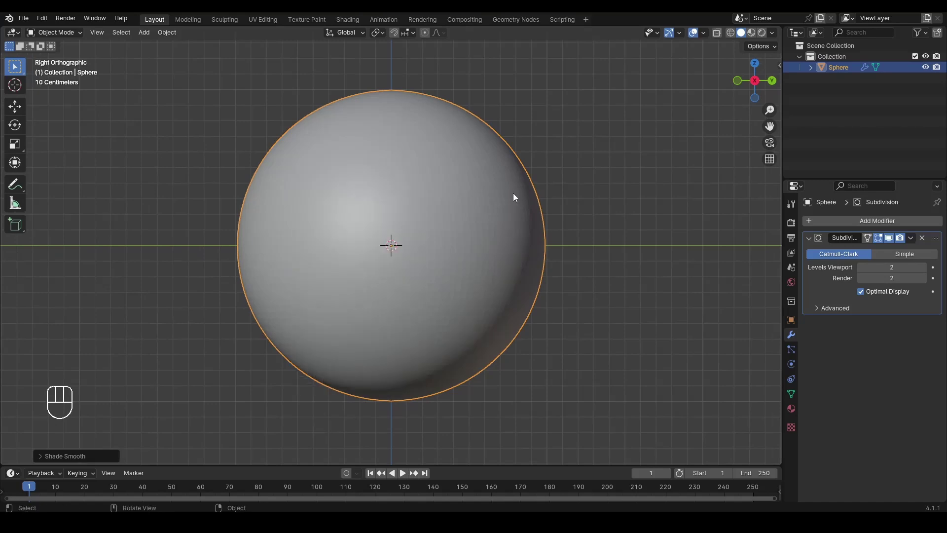
key(alt+a)
scroll(465, 301, down, 5)
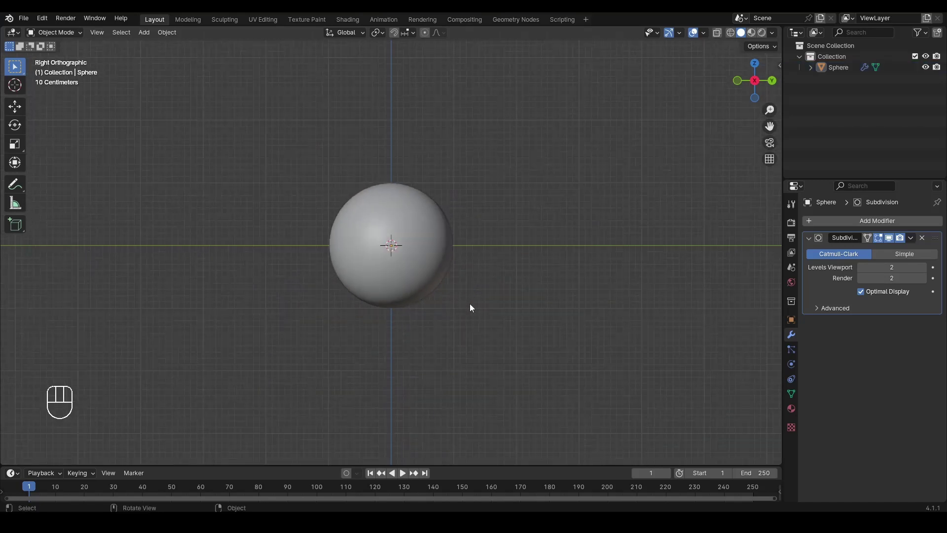
key(a)
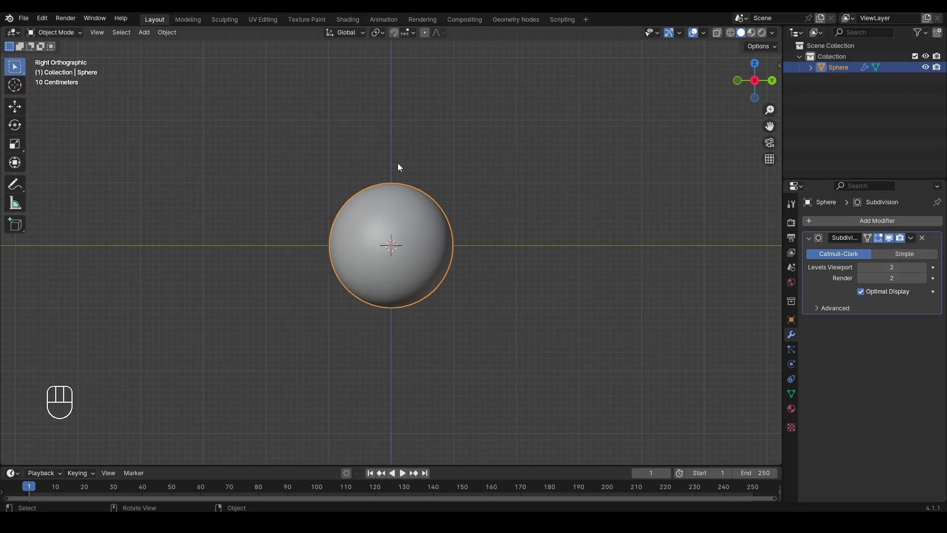
- Switch to the Shading workspace and show the sphere centred in the right orthographic view
click(348, 20)
scroll(558, 128, up, 4)
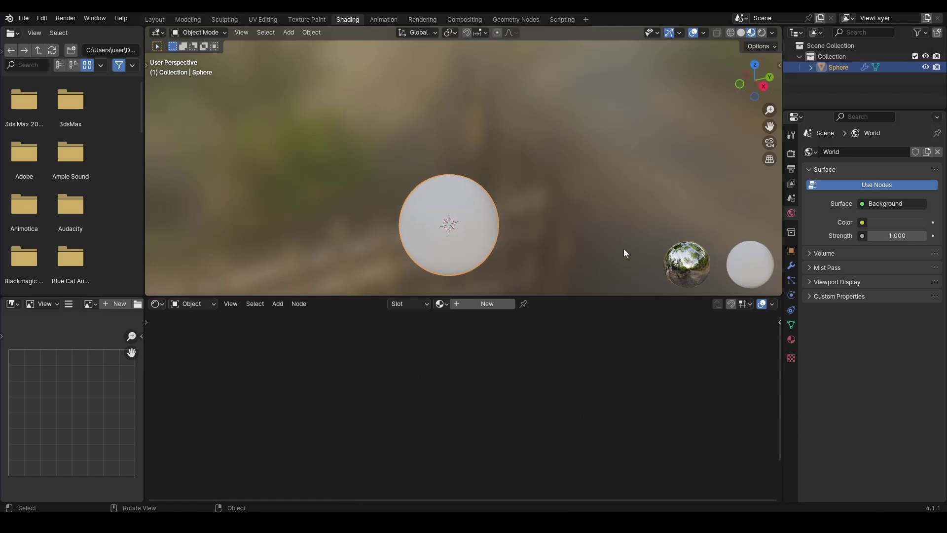
click(763, 86)
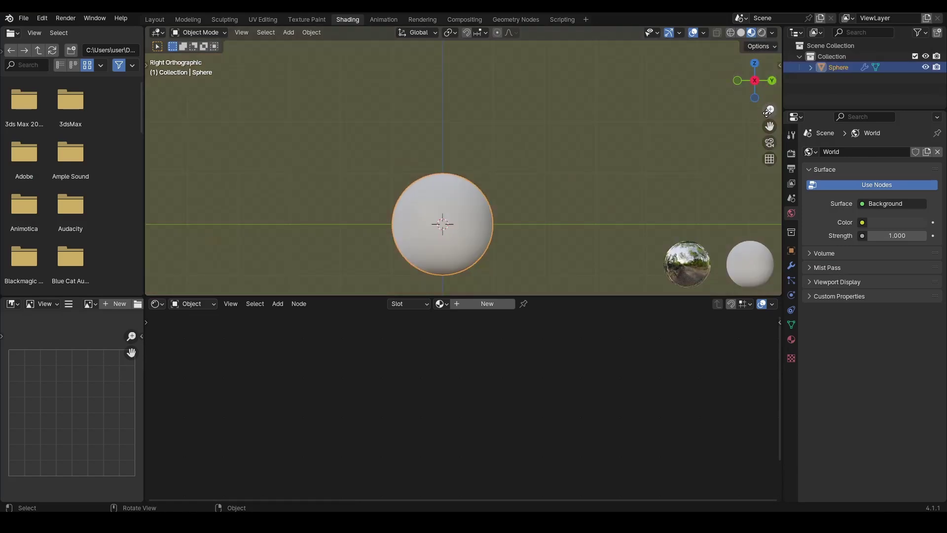
drag(770, 127, 687, 195)
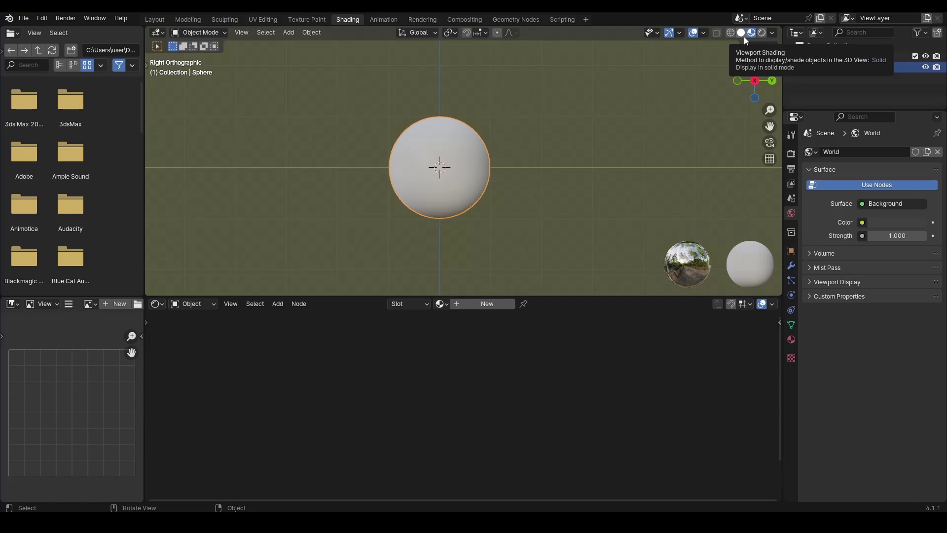
- Set the scene's render engine to Cycles
click(792, 154)
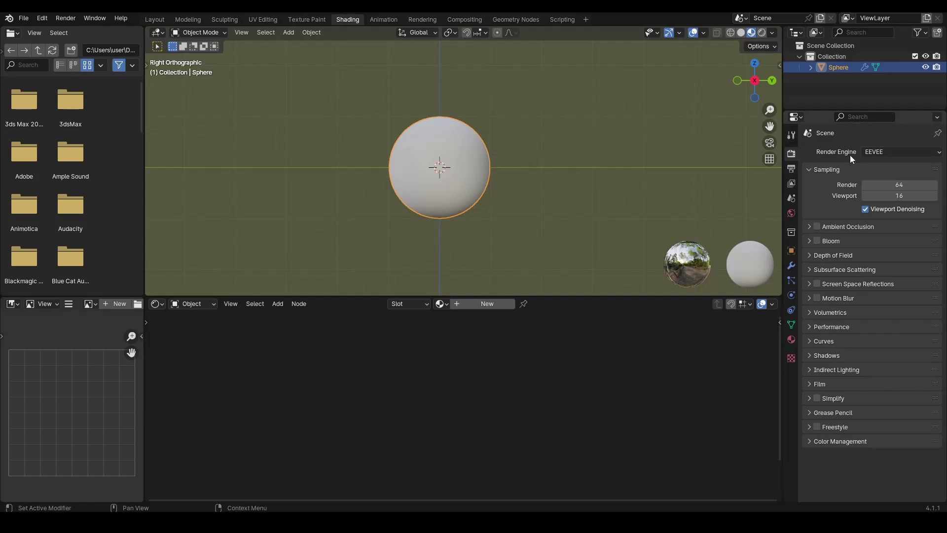
click(876, 153)
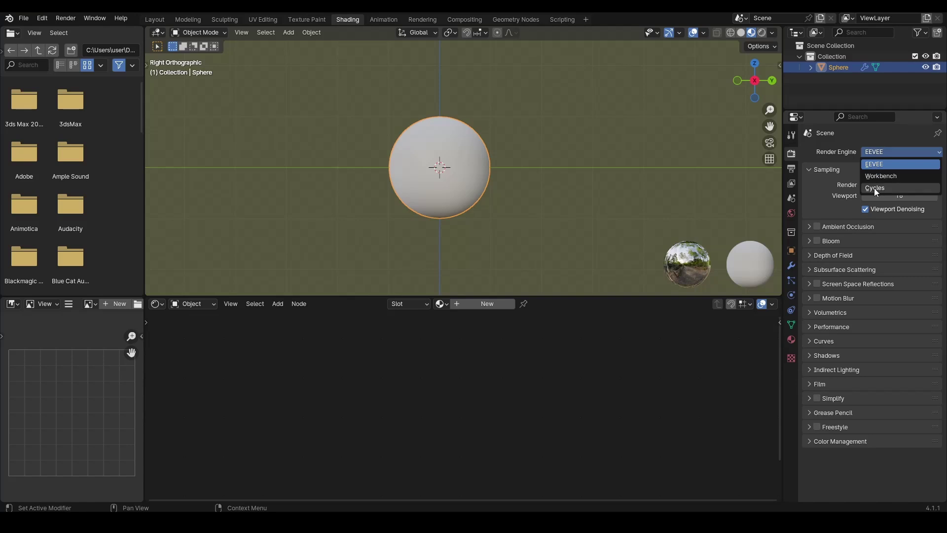
click(880, 187)
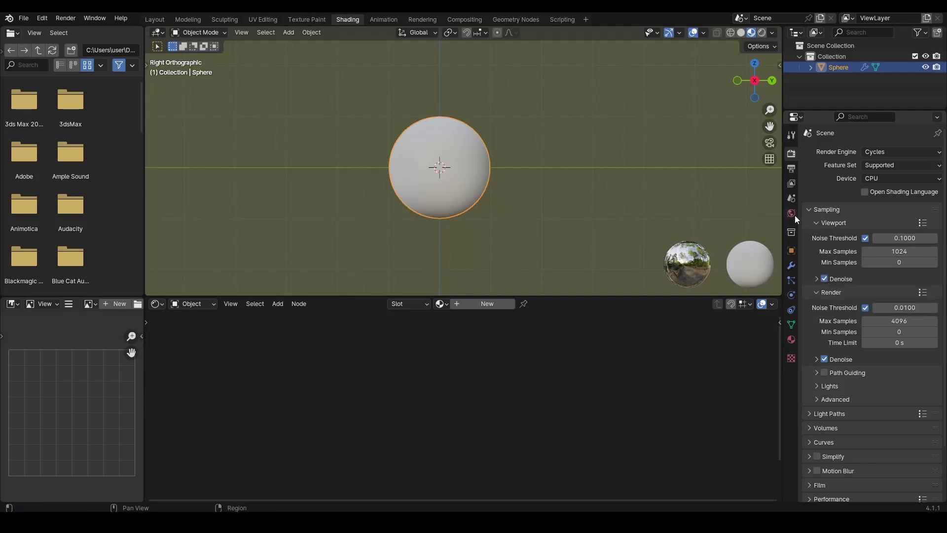
- Switch the 3D viewport to Rendered shading, deselect the sphere and keep the right orthographic view
click(763, 33)
click(576, 123)
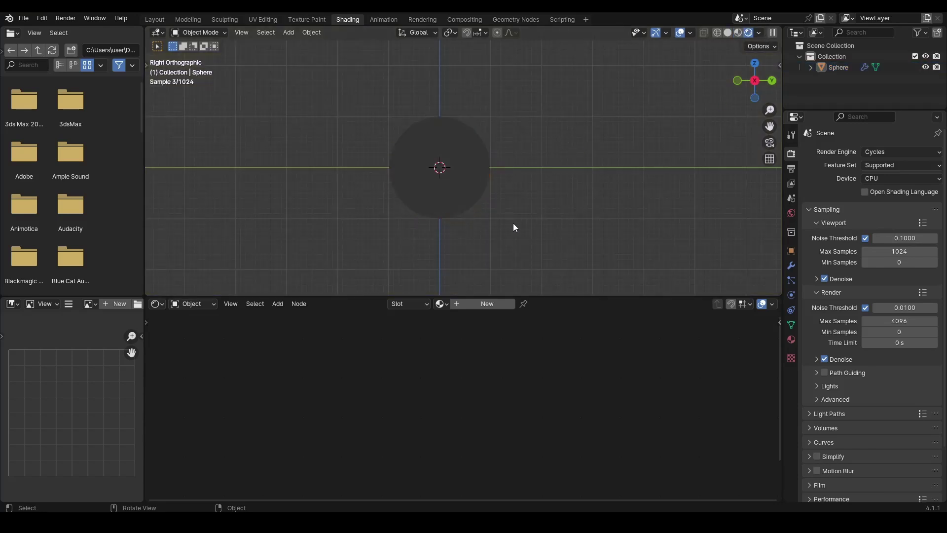
drag(754, 81, 748, 81)
click(748, 81)
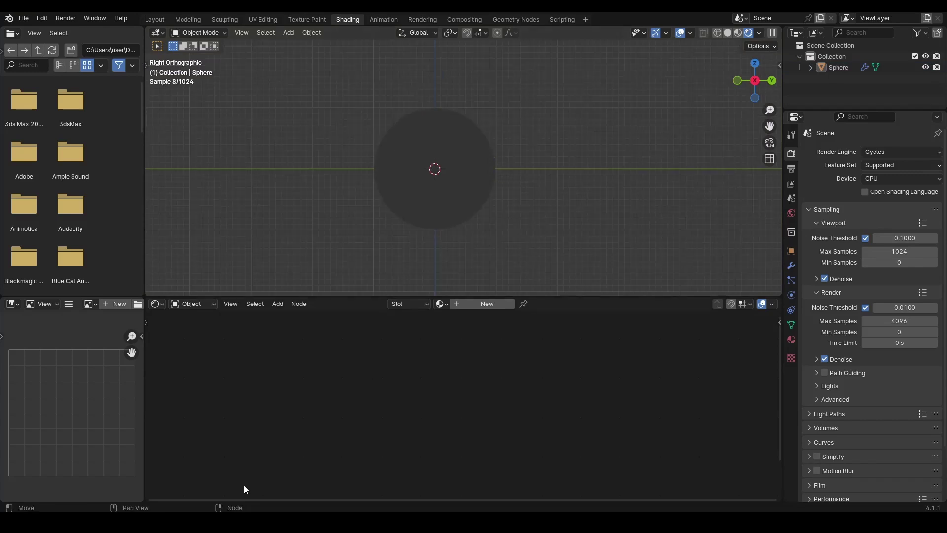
- Switch to the browser, open the Brown Photostudio 02 page in Poly Haven's Indoor HDRIs and check its resolution options
click(232, 521)
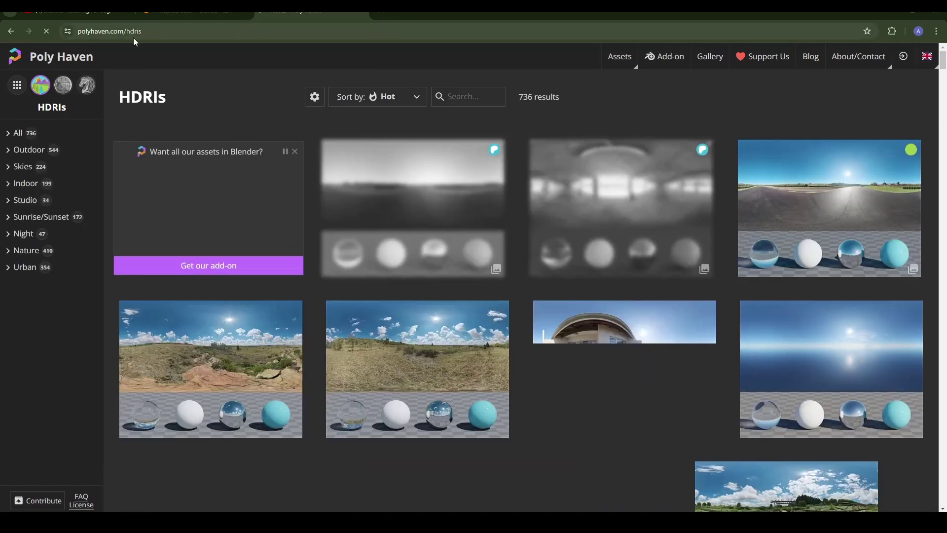
click(378, 10)
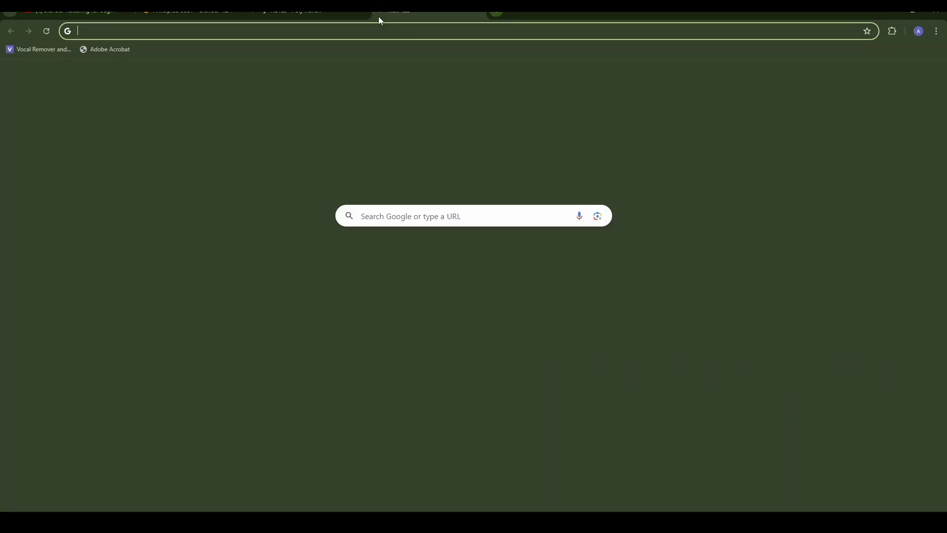
click(388, 211)
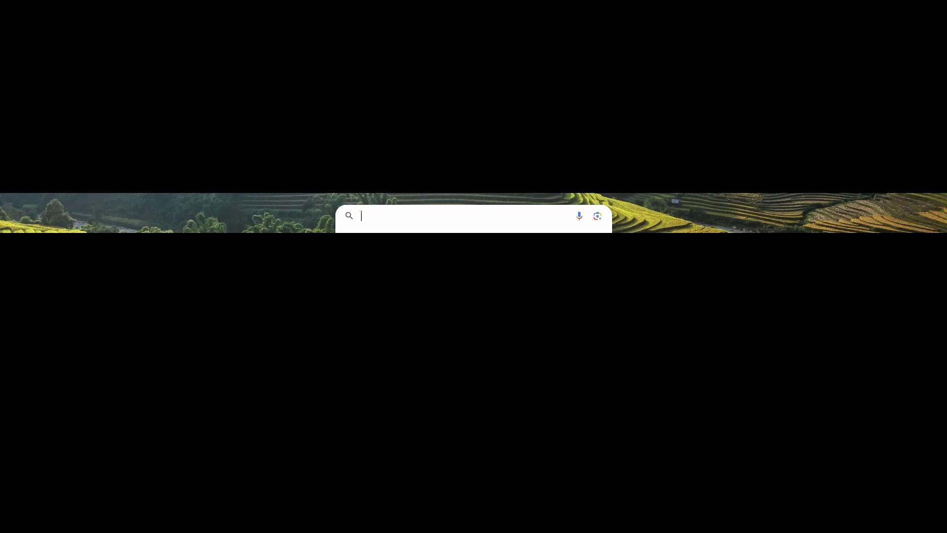
key(ctrl+shift+Tab)
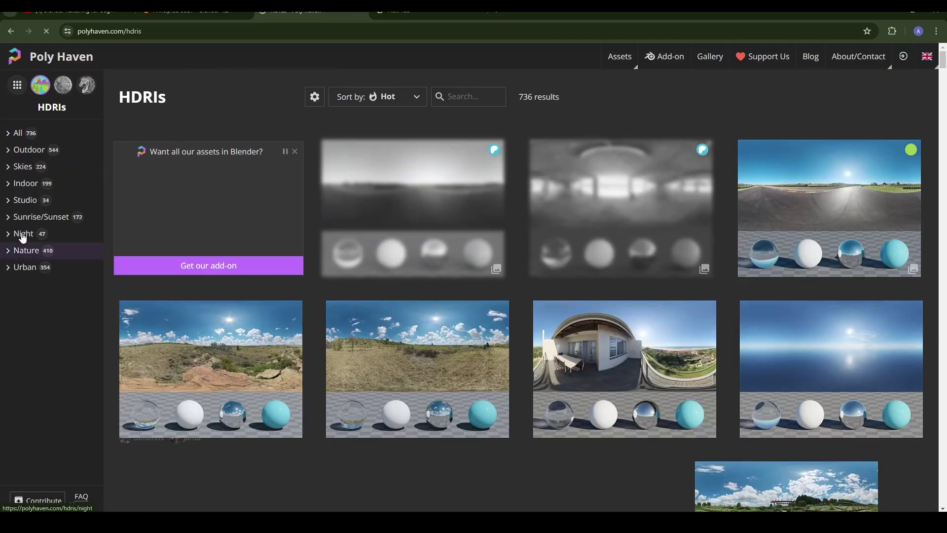
click(18, 189)
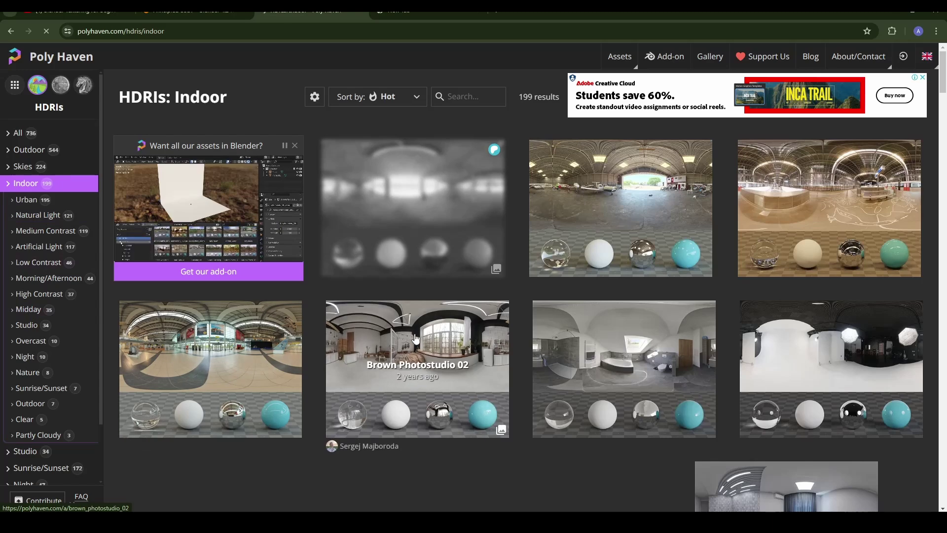
click(454, 361)
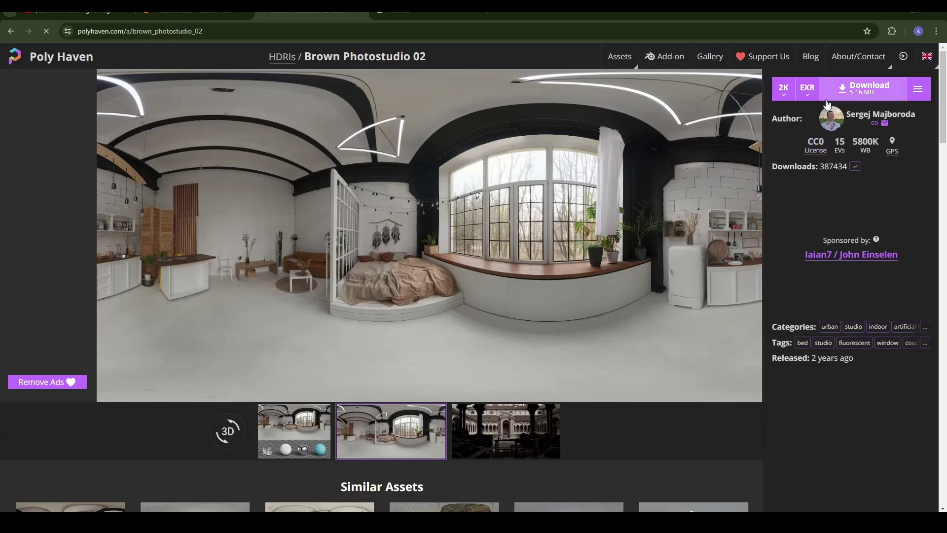
click(788, 93)
click(789, 95)
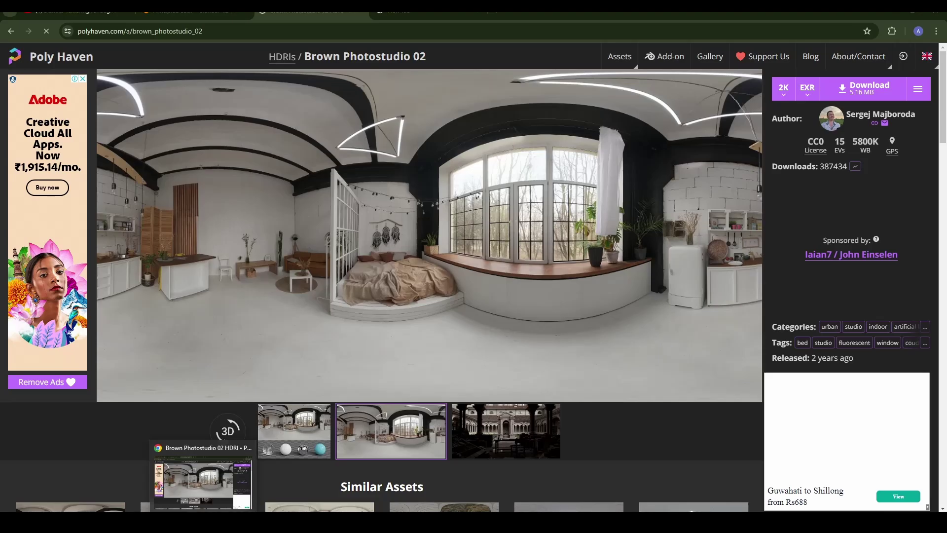
- Switch back to Blender and open the World properties, keeping the sphere framed in the right orthographic view
click(373, 509)
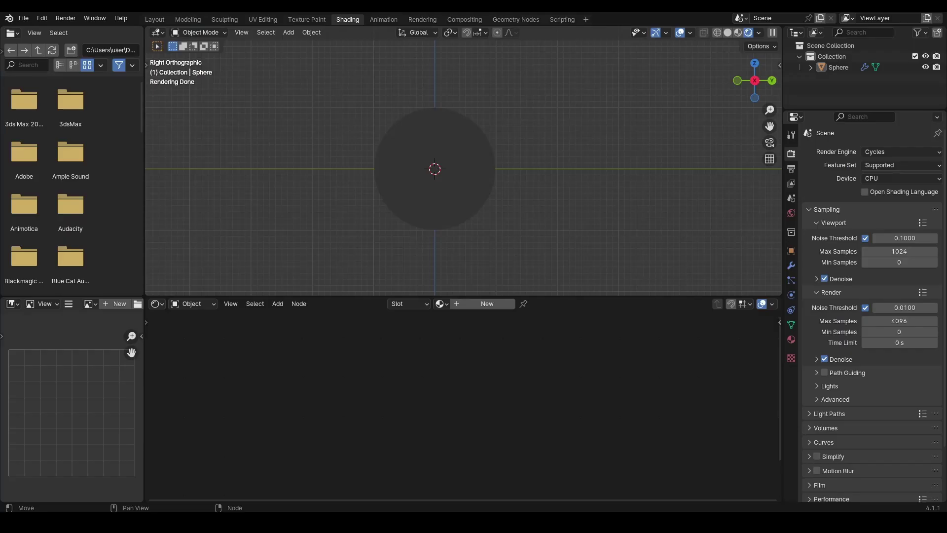
click(791, 214)
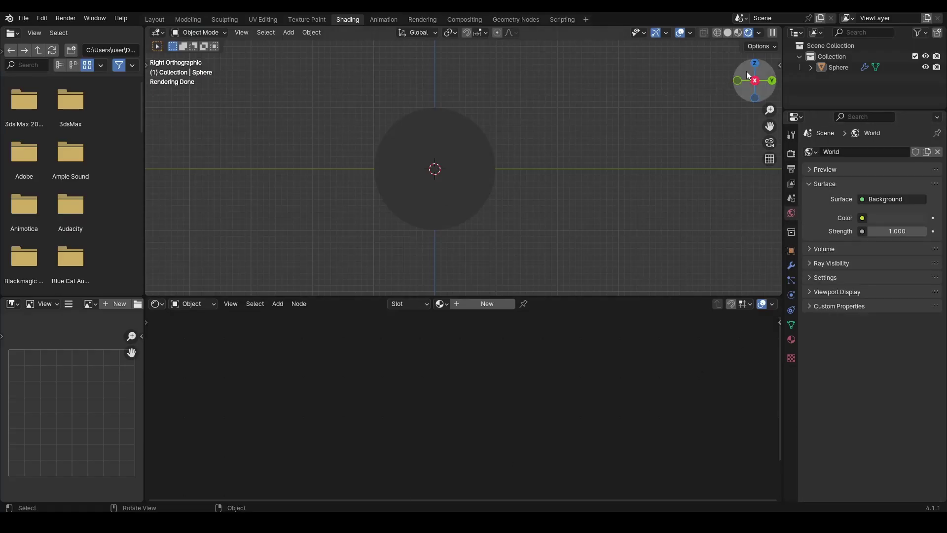
drag(747, 71, 735, 86)
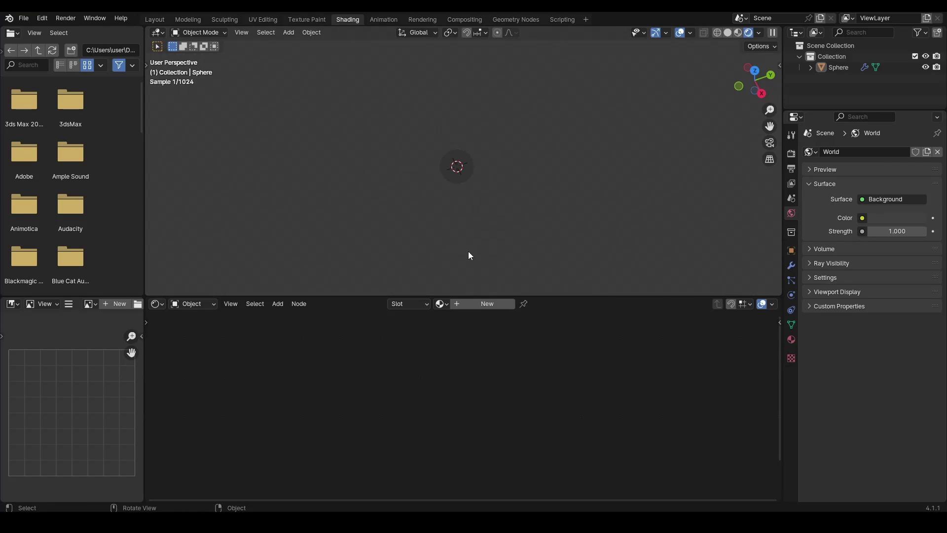
click(761, 93)
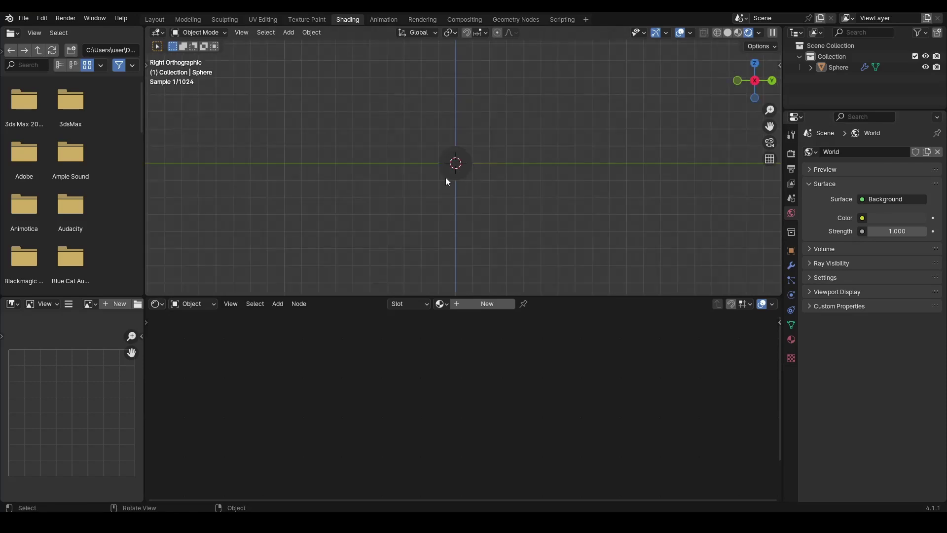
scroll(501, 163, up, 5)
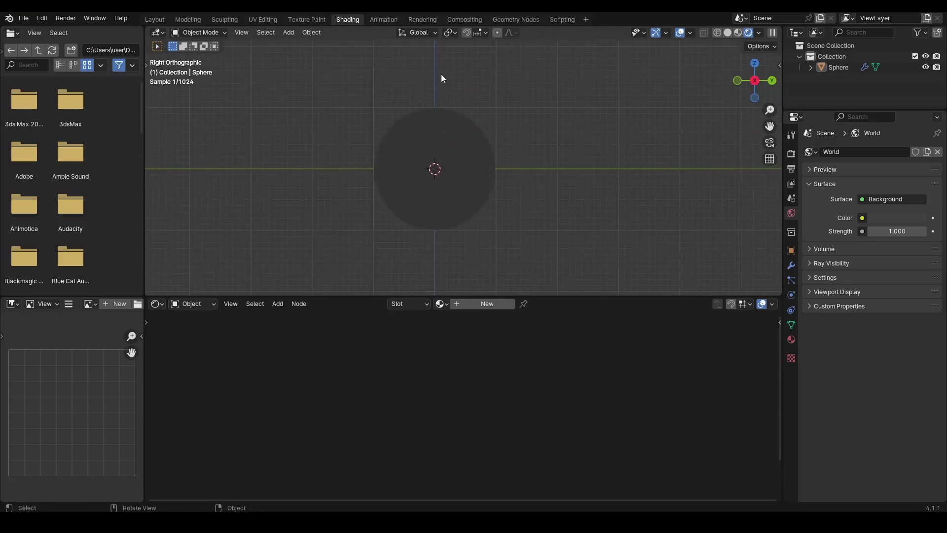
- Try out other background colours for the World surface
click(885, 218)
mouse_move(863, 99)
mouse_down()
mouse_move(848, 77)
mouse_move(821, 107)
mouse_move(869, 100)
mouse_up()
key(BackSpace)
click(892, 218)
drag(838, 193, 886, 195)
right_click(886, 195)
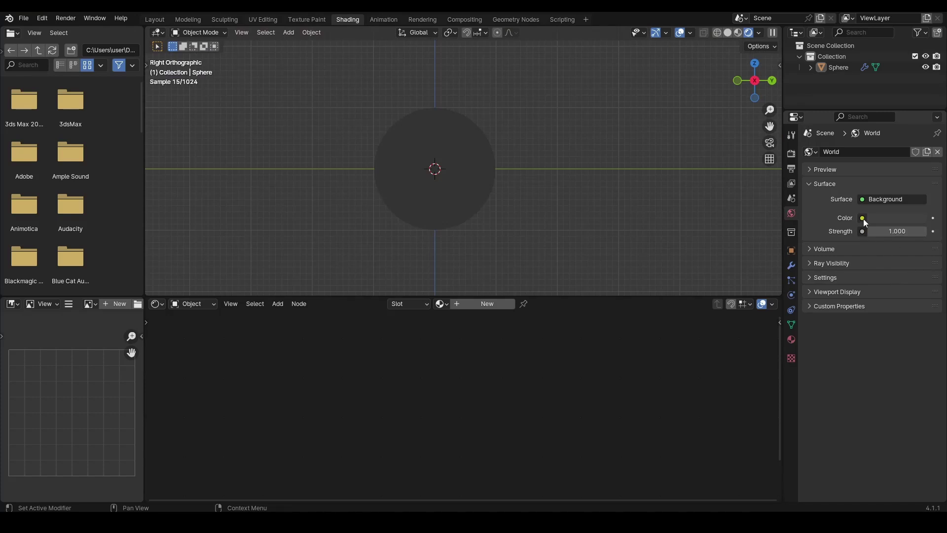
- Assign an Environment Texture to the World colour and load brown_photostudio_02_2k.exr from the HDRI folder
click(863, 218)
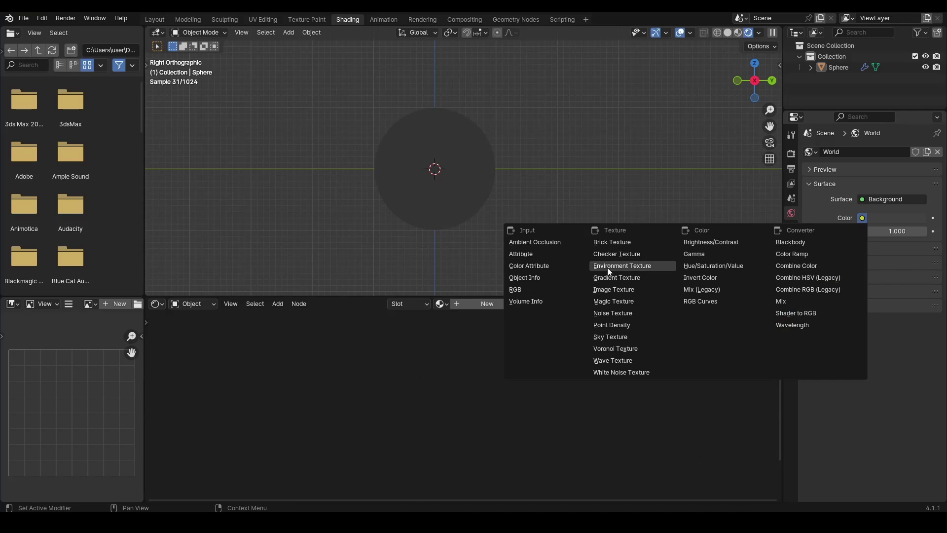
click(627, 265)
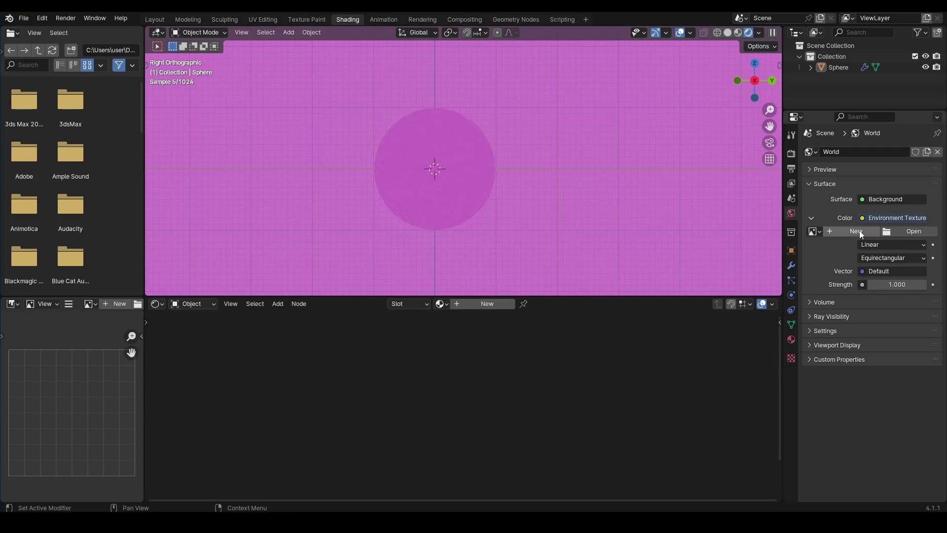
click(918, 230)
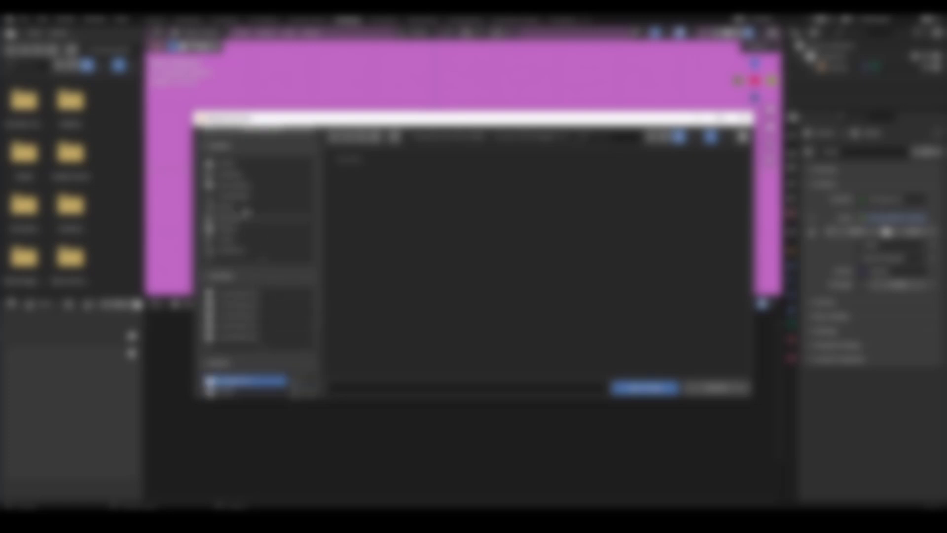
click(232, 196)
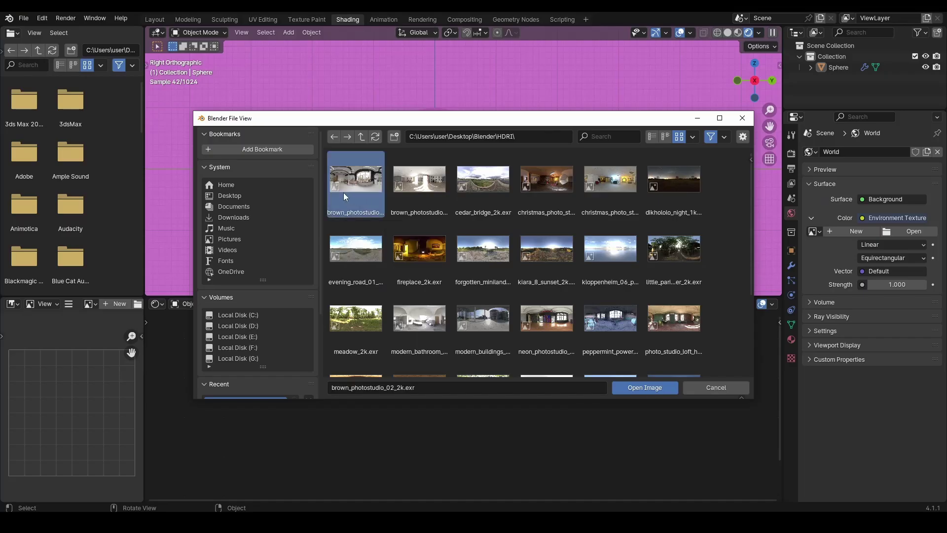
click(651, 389)
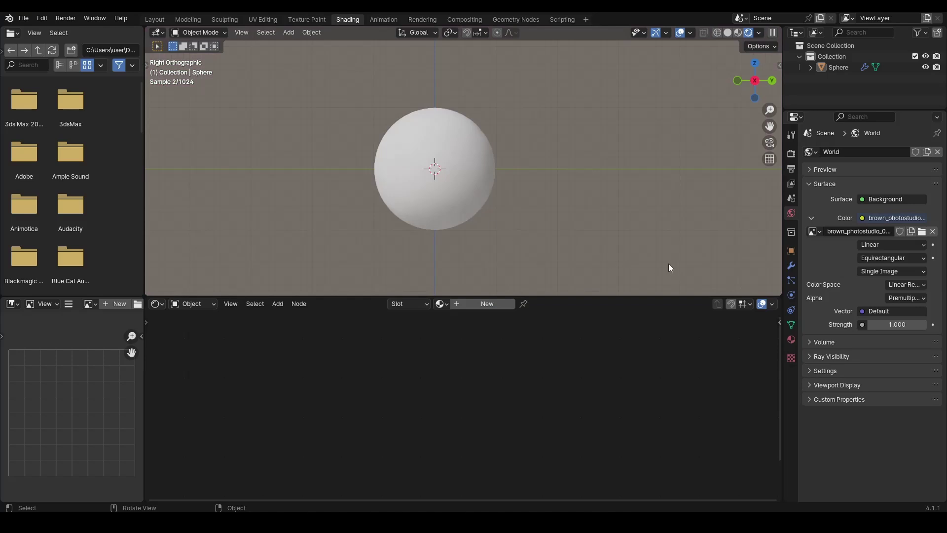
- Select the sphere in the right orthographic view and save the file
drag(744, 98, 770, 90)
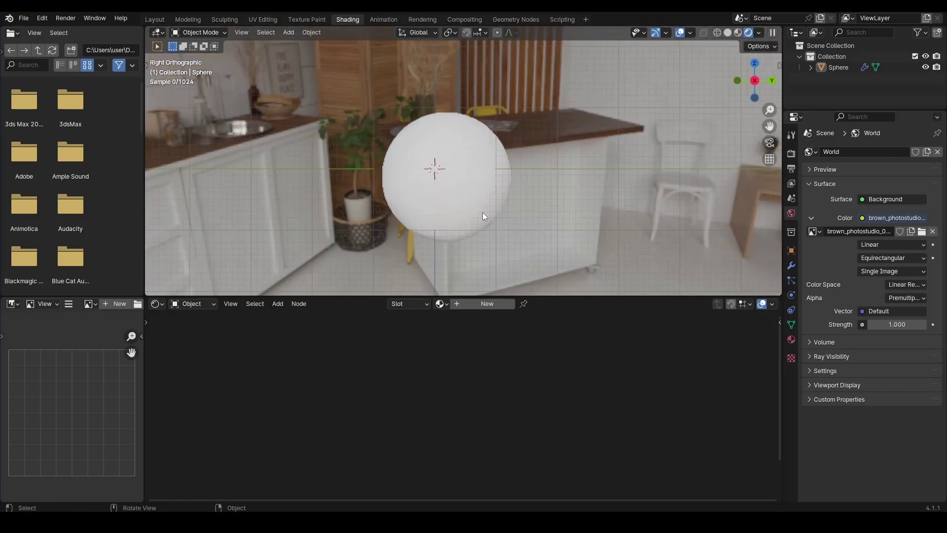
key(KP_3)
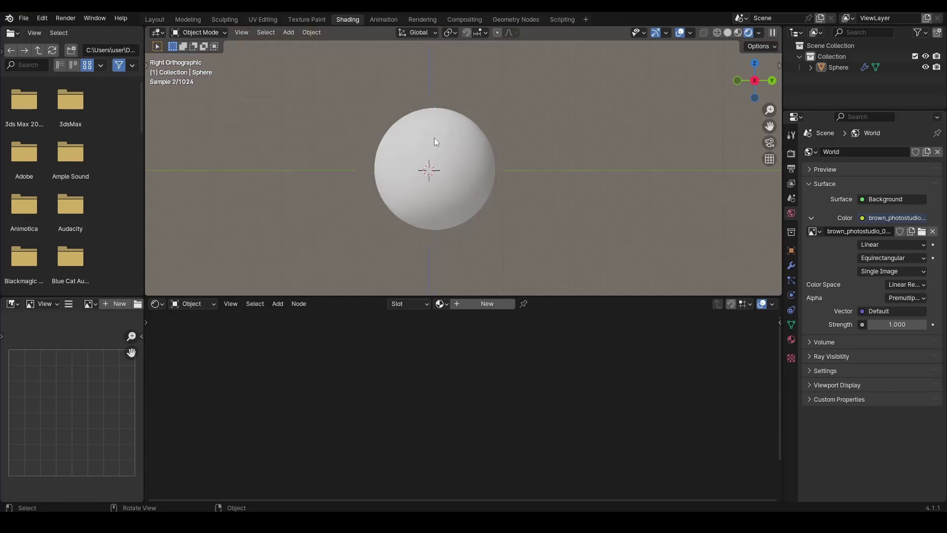
scroll(434, 141, up, 2)
click(442, 198)
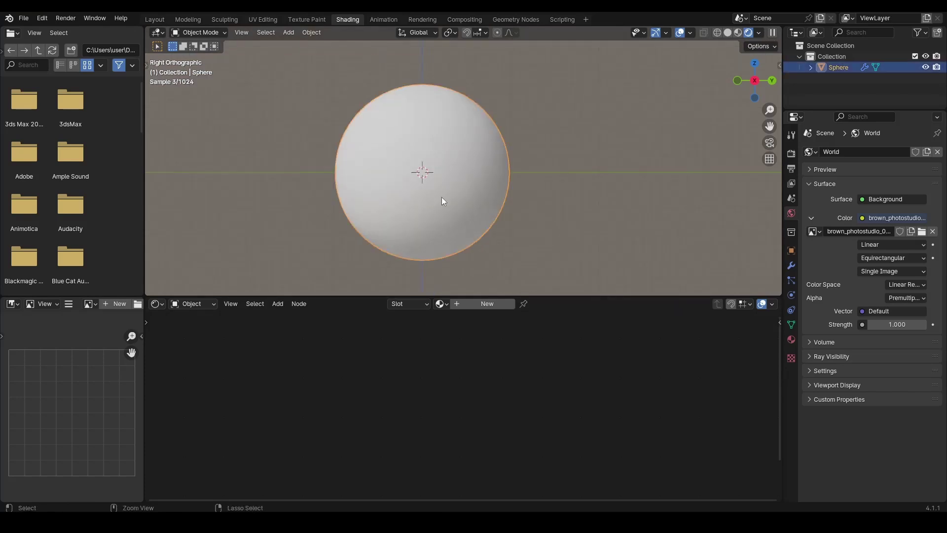
key(ctrl+s)
- Compare the sphere in Material Preview and Rendered shading, finishing in Rendered with the sphere centred in the right orthographic view
click(737, 33)
mouse_move(753, 83)
mouse_down()
mouse_move(759, 111)
mouse_move(782, 101)
mouse_move(758, 90)
mouse_up()
click(770, 81)
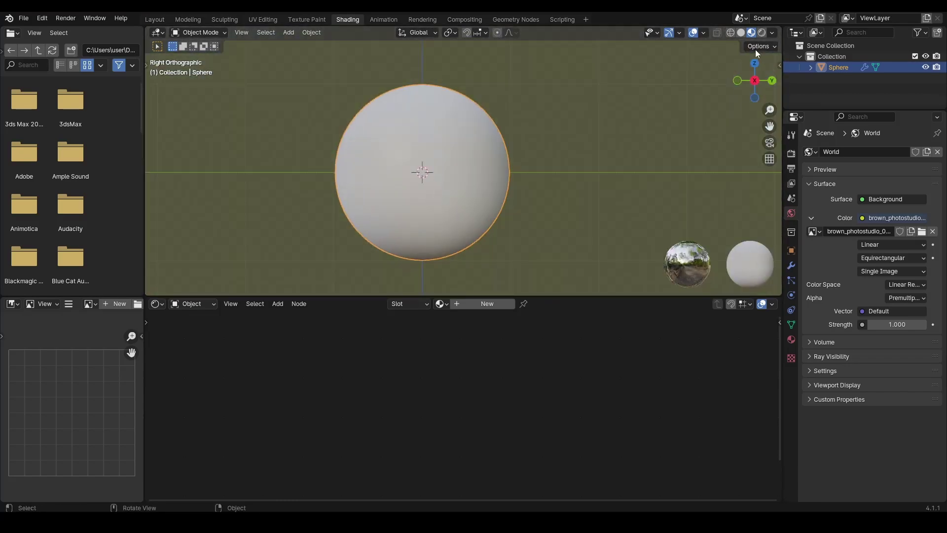
click(762, 34)
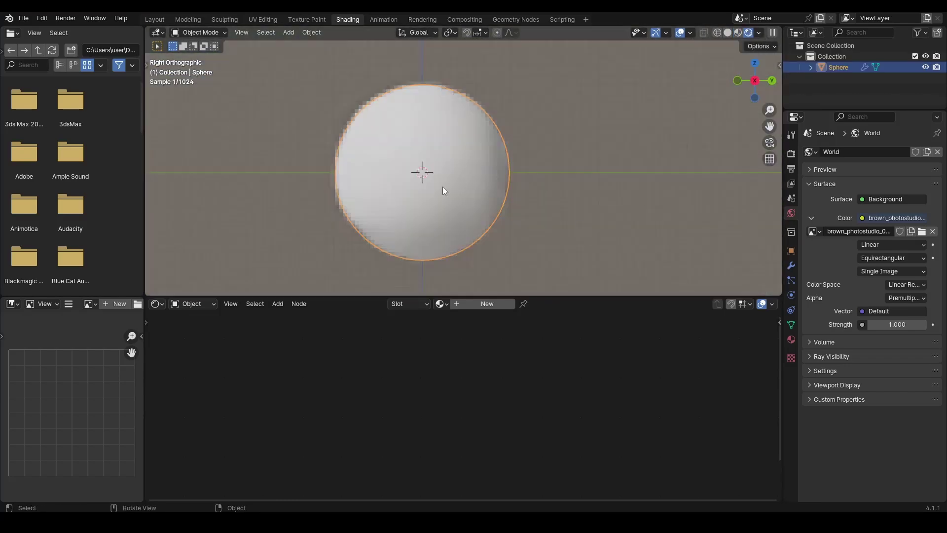
drag(748, 94, 745, 116)
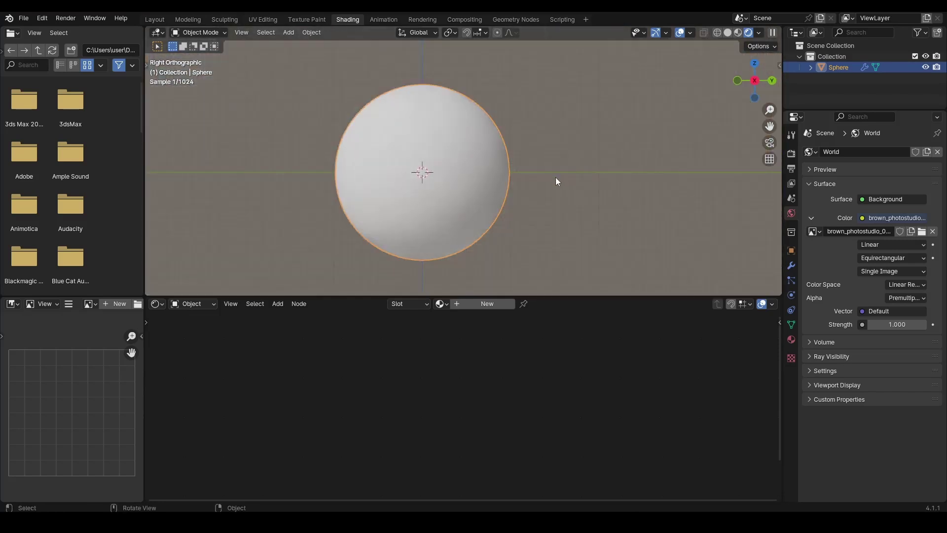
shift+middle_drag(538, 185, 552, 172)
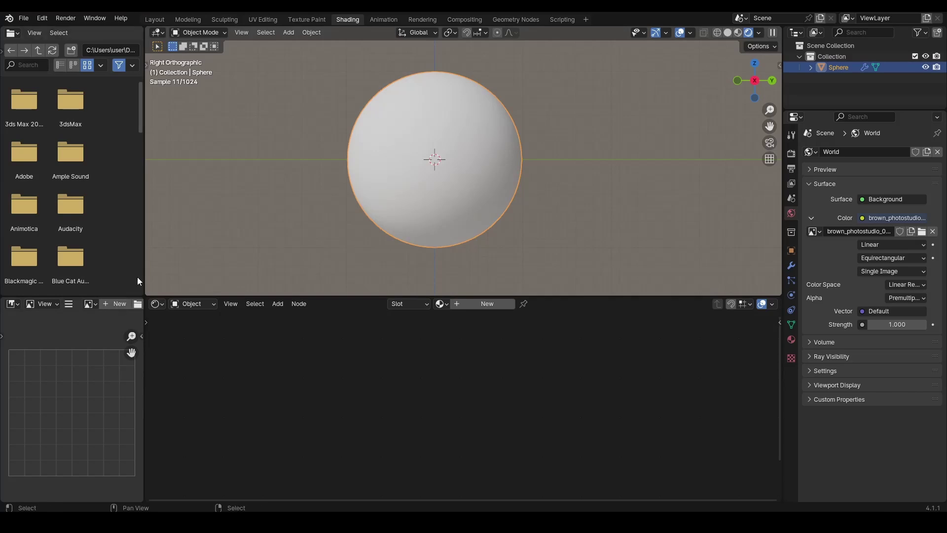
- Expand the 3D viewport over the file browser and the shader editor over the image editor, and make the shader editor slightly taller
right_click(141, 230)
click(135, 249)
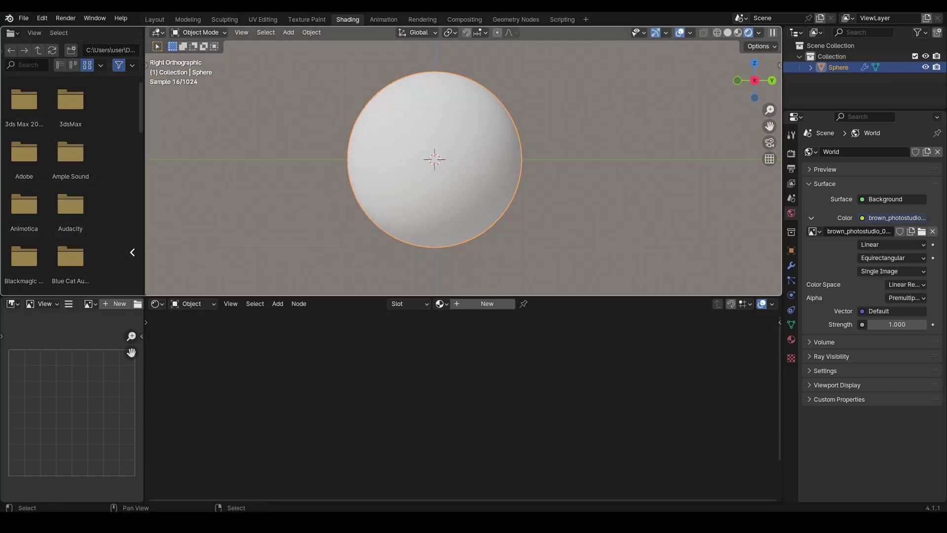
right_click(143, 359)
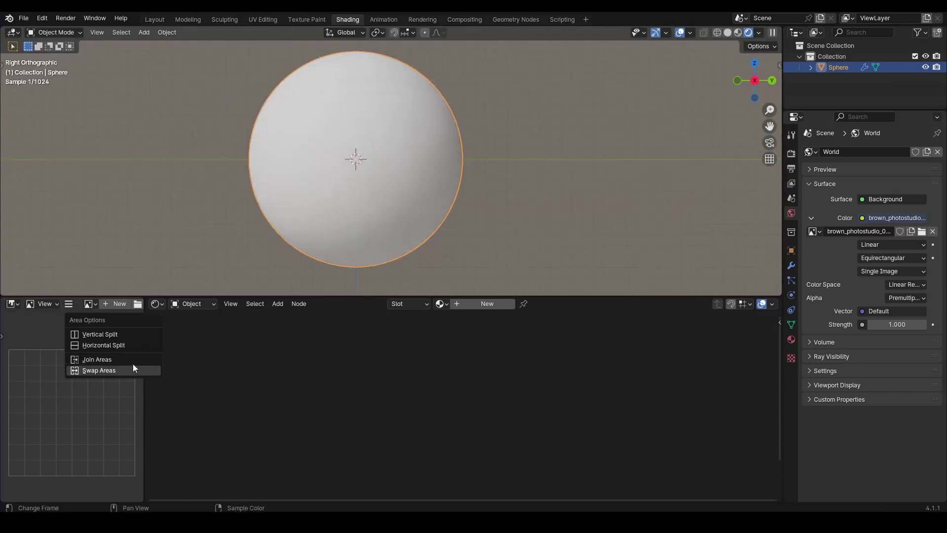
click(133, 362)
click(83, 377)
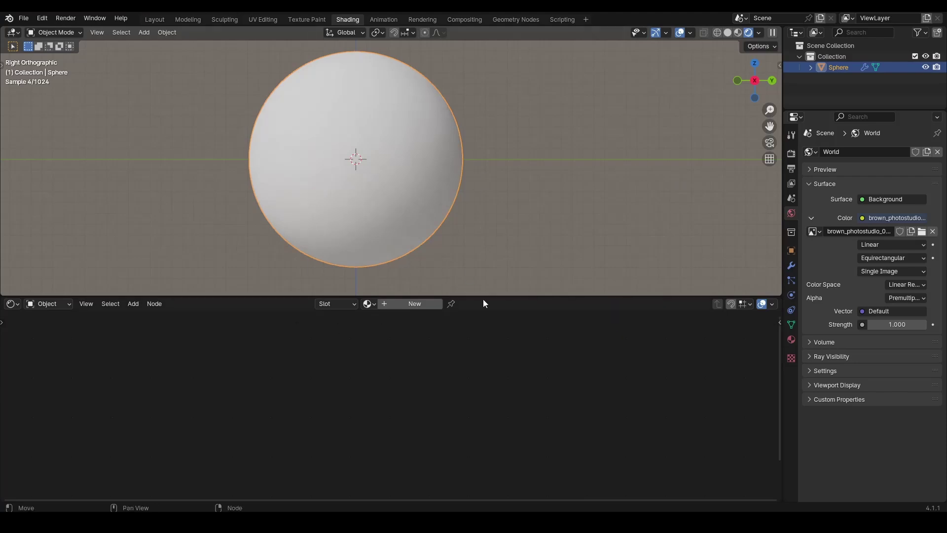
drag(484, 295, 481, 280)
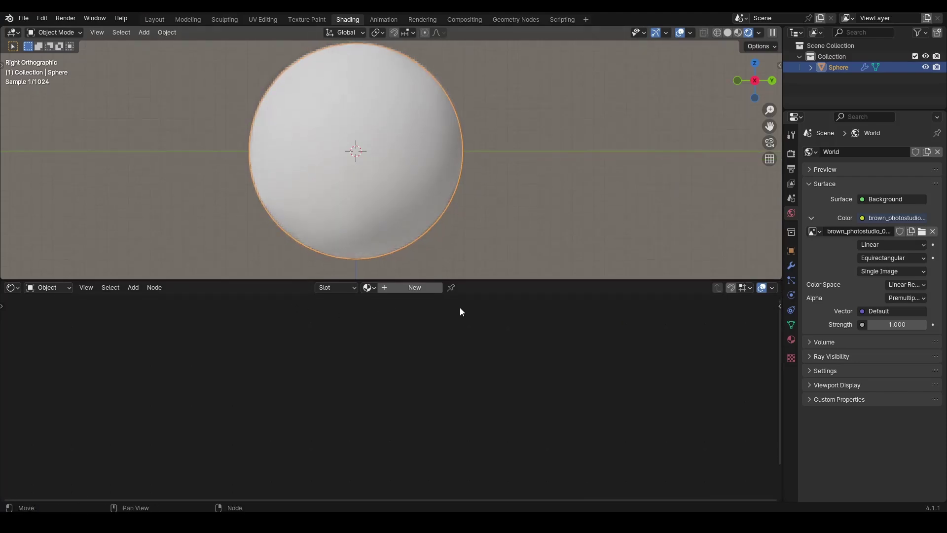
- Create a new material for the sphere and rename it Material 1
click(414, 289)
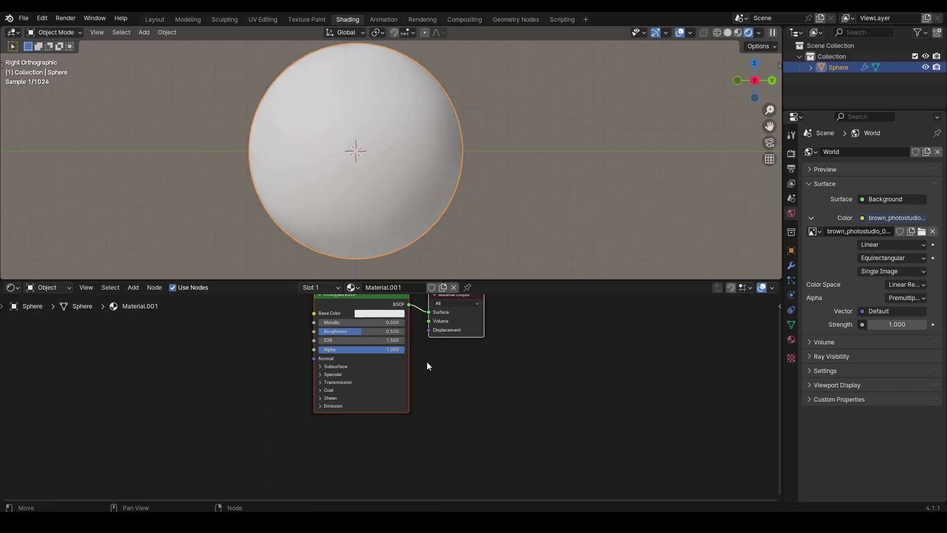
middle_drag(427, 362, 438, 411)
scroll(453, 316, up, 3)
click(406, 290)
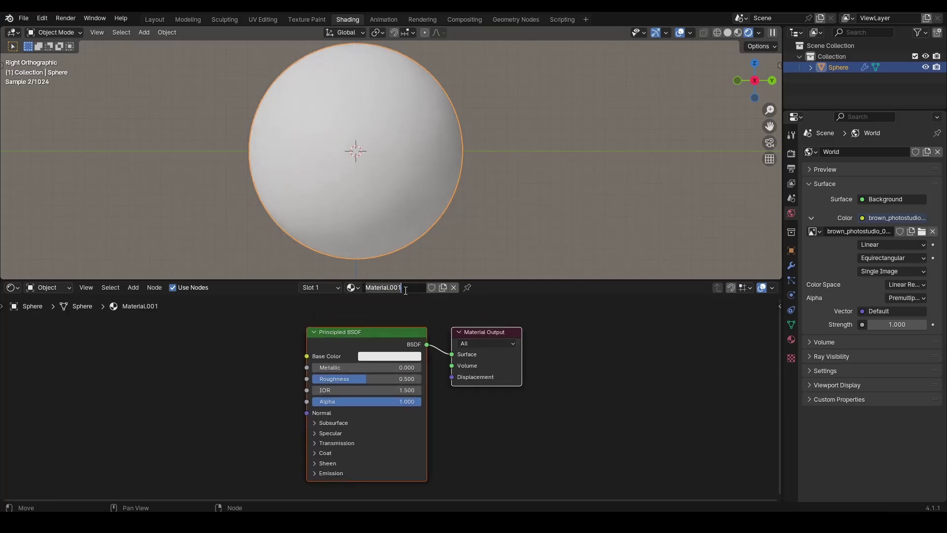
click(406, 291)
key(BackSpace)
key(BackSpace)
key(BackSpace)
key(BackSpace)
text(1)
key(Return)
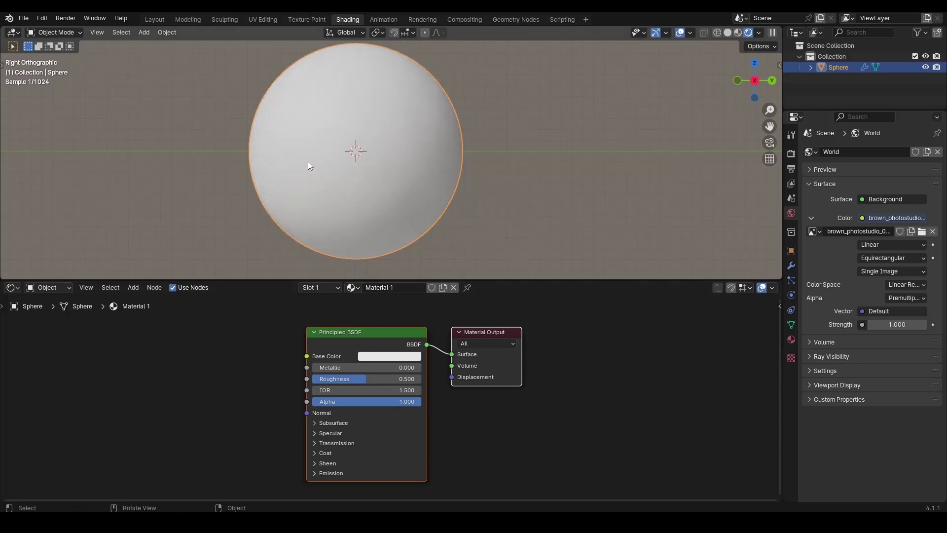
- Enlarge the shader editor a little more and move the Principled BSDF and Material Output nodes further apart
drag(395, 280, 398, 268)
click(445, 357)
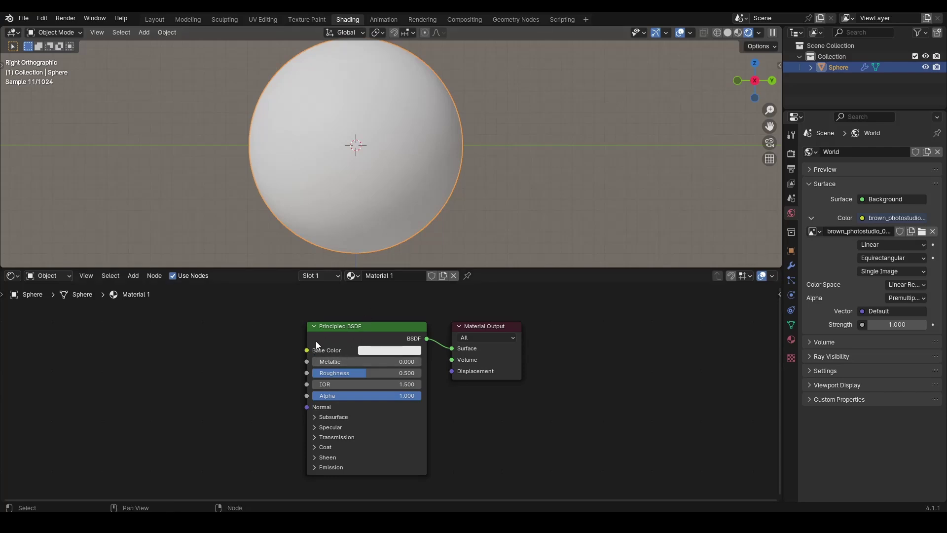
drag(354, 334, 296, 325)
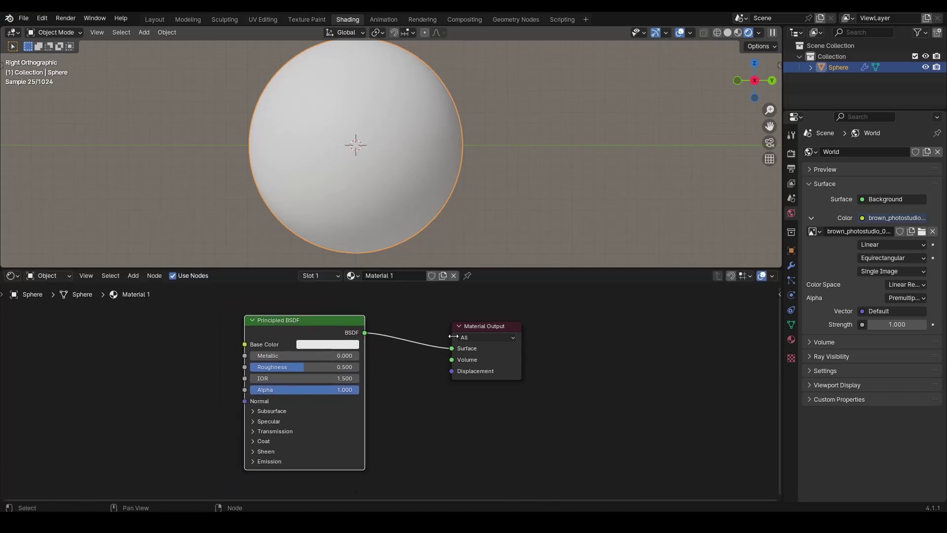
drag(479, 329, 517, 318)
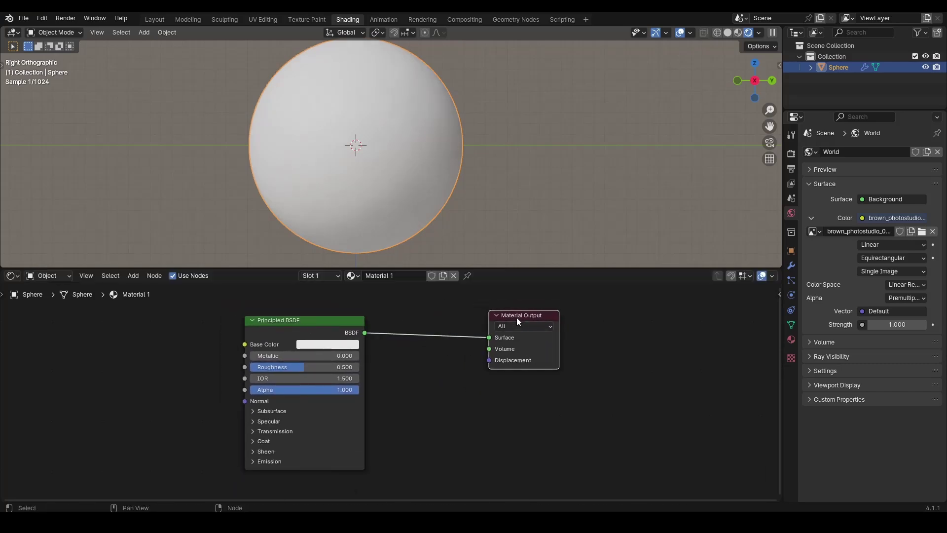
- Delete the Material Output node and add a new one to the right of the Principled BSDF
key(x)
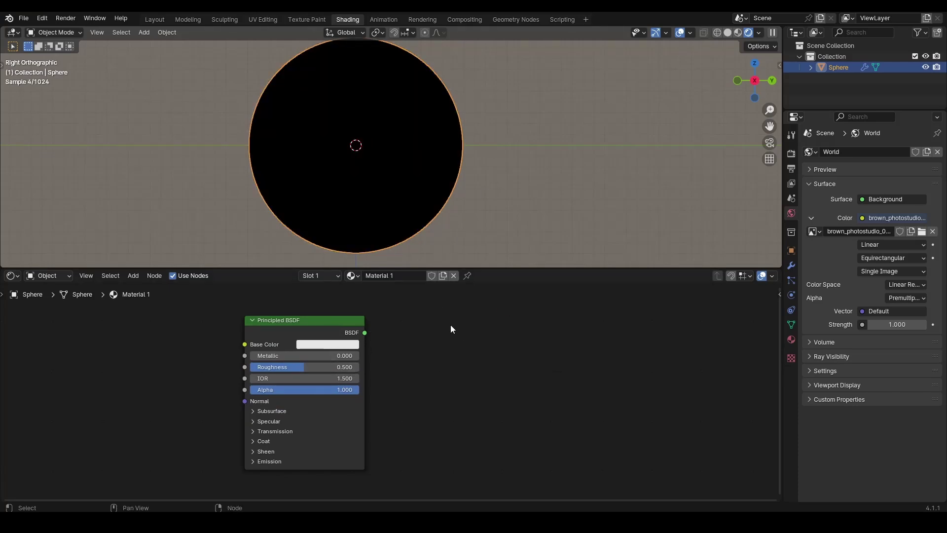
key(shift+a)
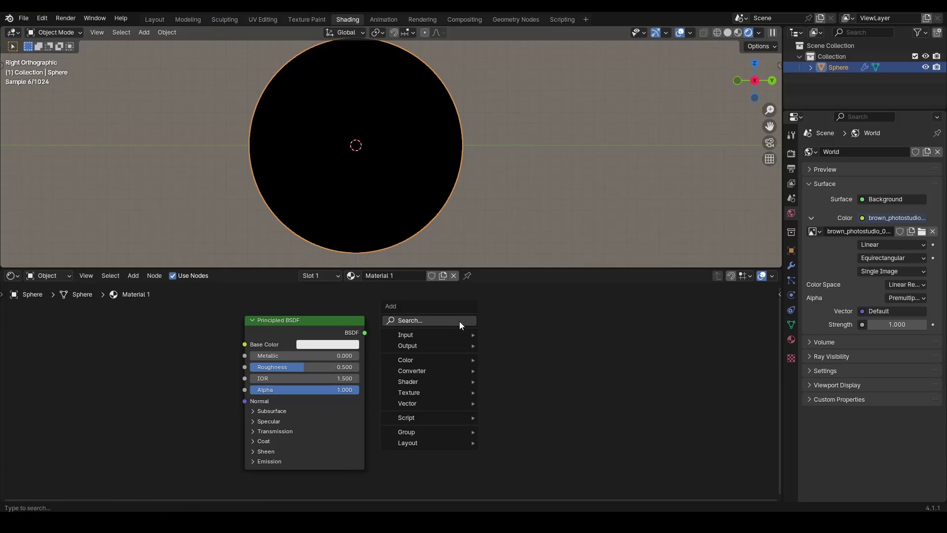
click(458, 321)
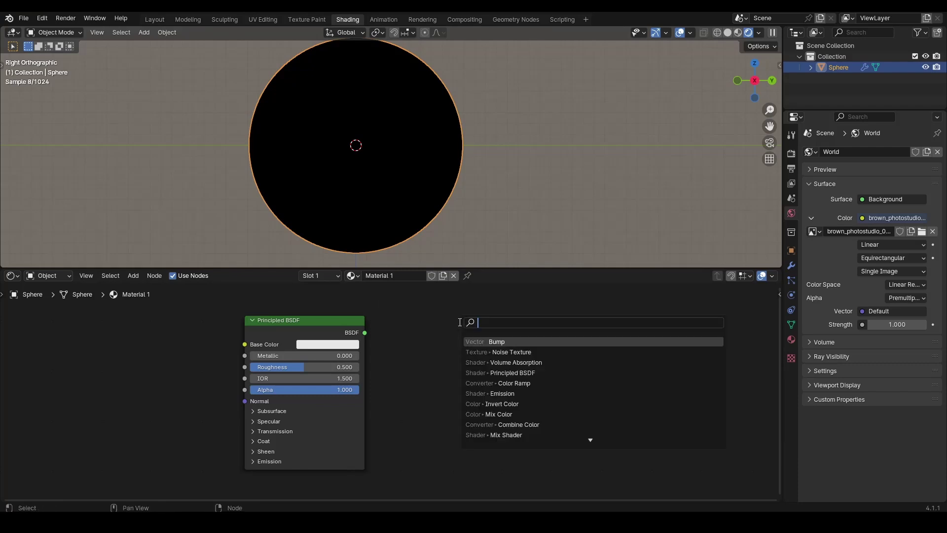
text(mater)
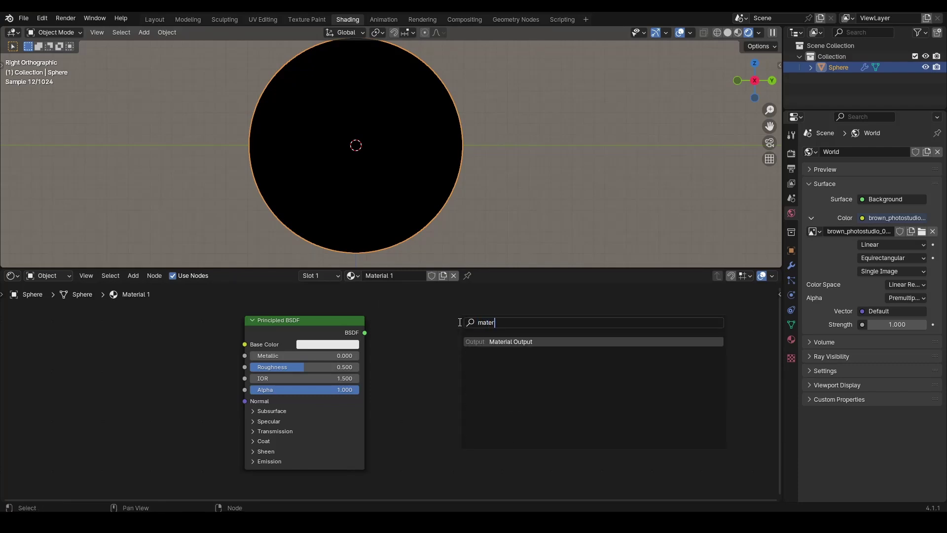
key(Return)
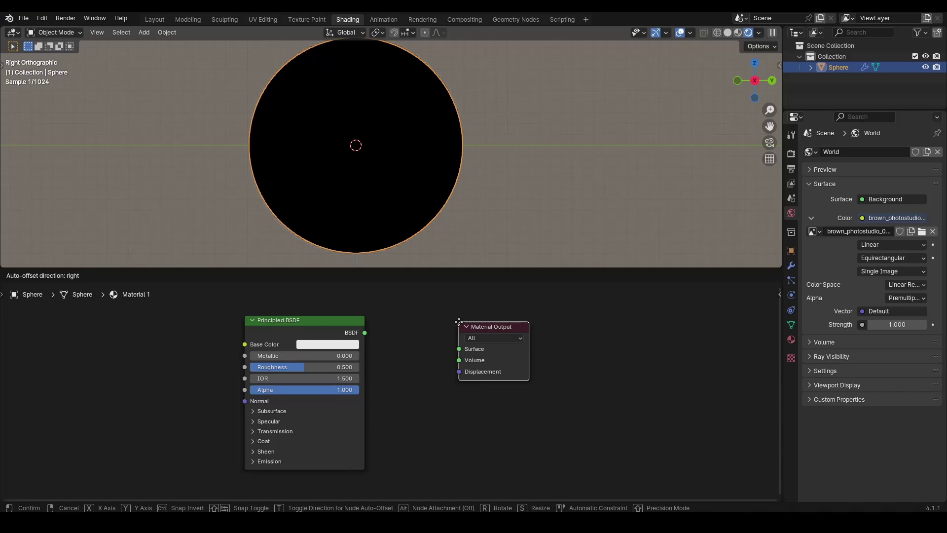
click(444, 310)
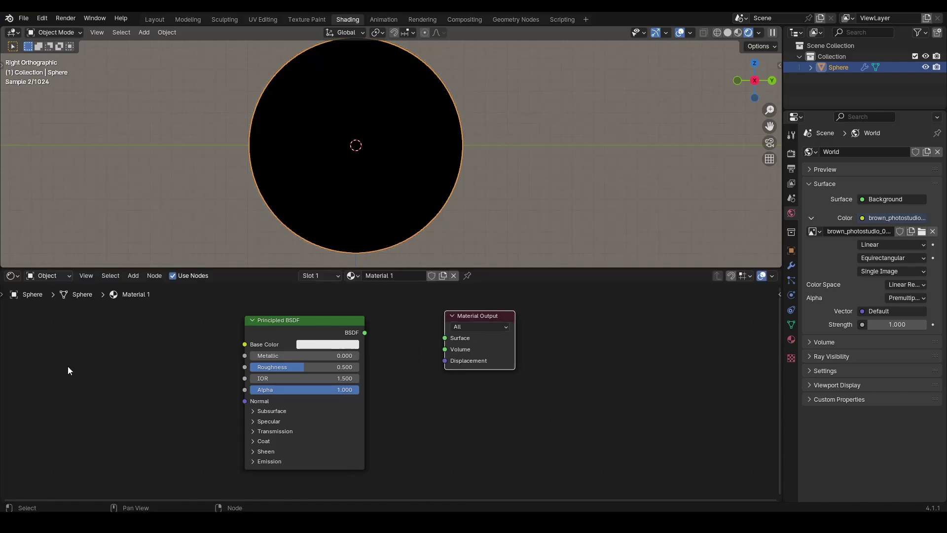
scroll(320, 373, down, 2)
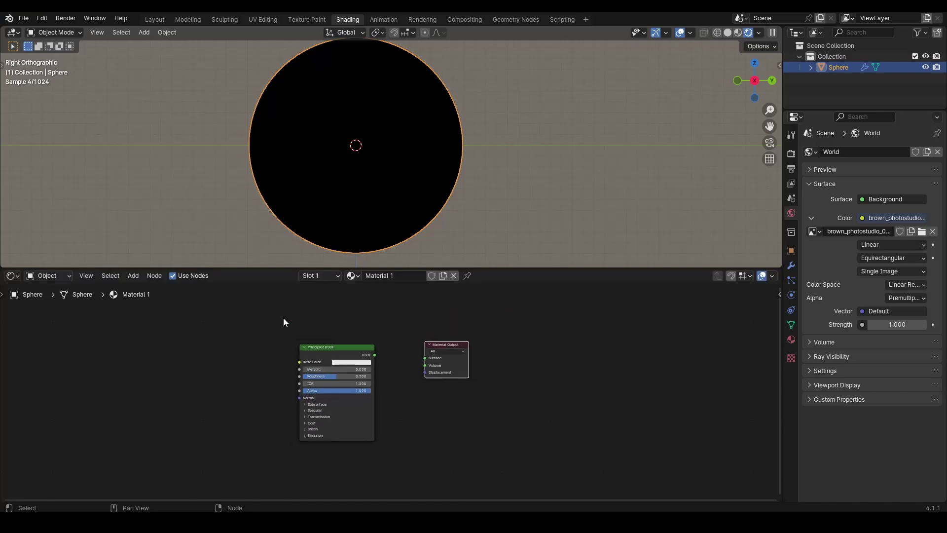
- Connect the Principled BSDF node's BSDF output to the Surface input of the Material Output node
scroll(188, 382, up, 2)
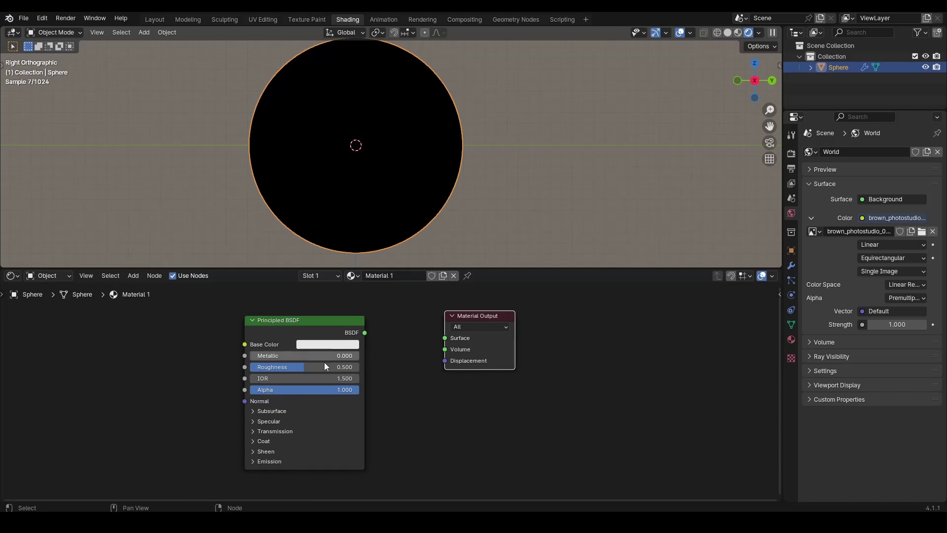
scroll(399, 343, up, 2)
middle_drag(368, 322, 363, 352)
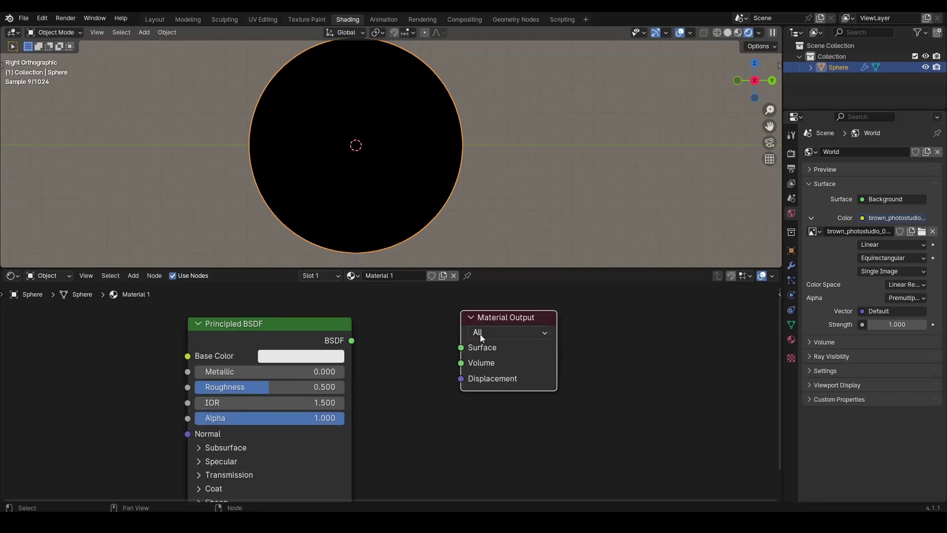
drag(353, 341, 463, 351)
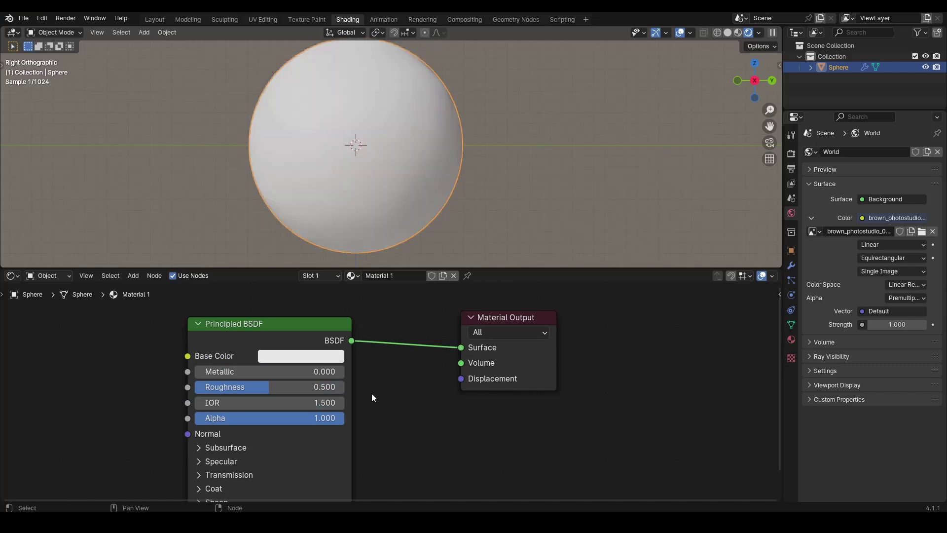
scroll(372, 392, down, 2)
scroll(382, 380, up, 1)
middle_drag(386, 380, 412, 354)
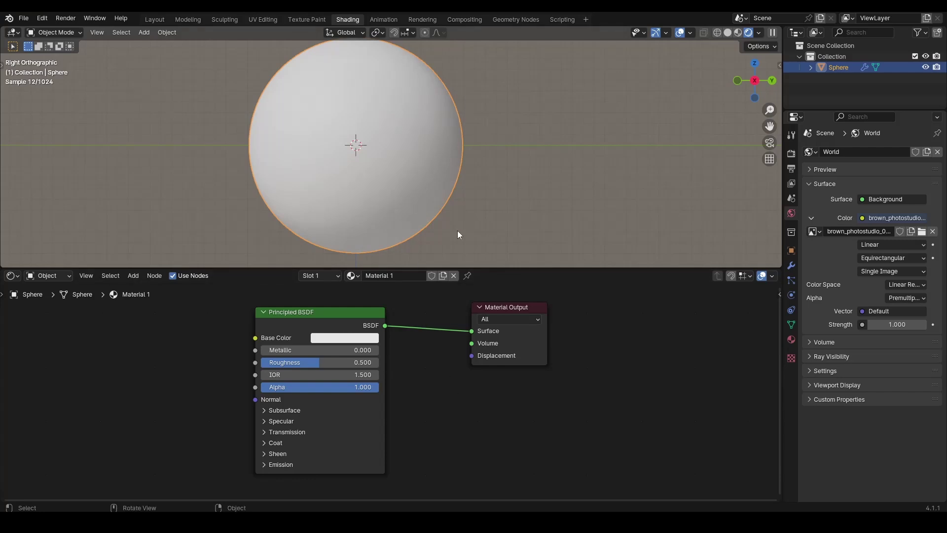
scroll(463, 383, up, 1)
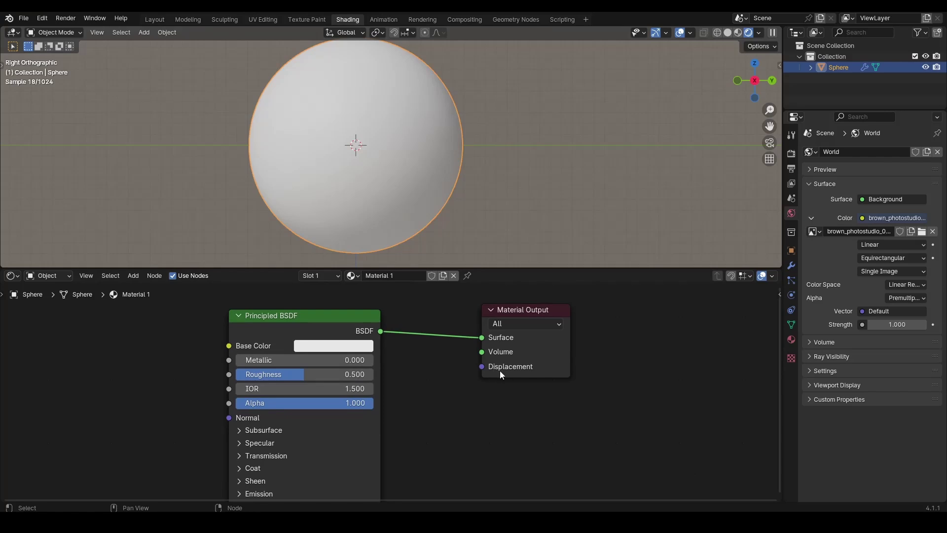
- Move the Principled BSDF node further away from the Material Output, then unplug and replug their link at the Surface input
scroll(496, 372, down, 2)
drag(352, 326, 280, 321)
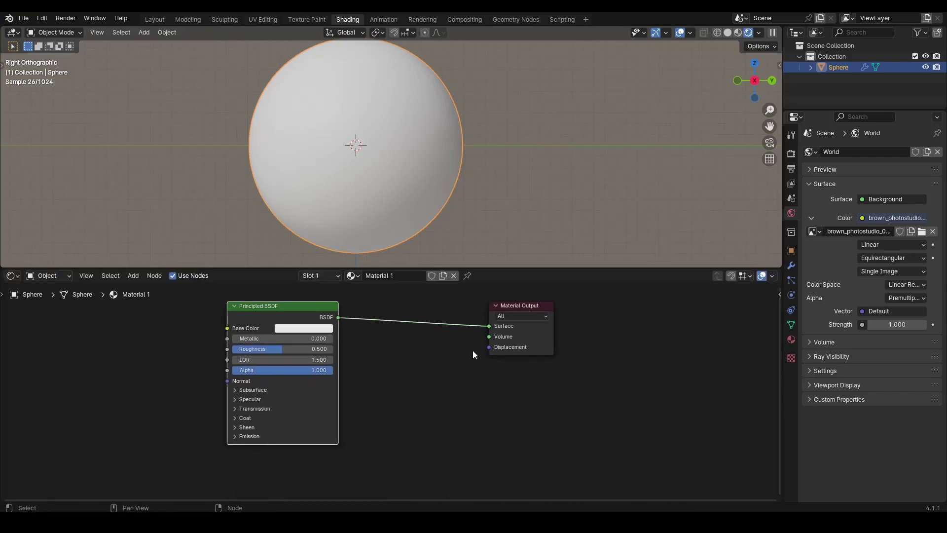
scroll(458, 335, up, 1)
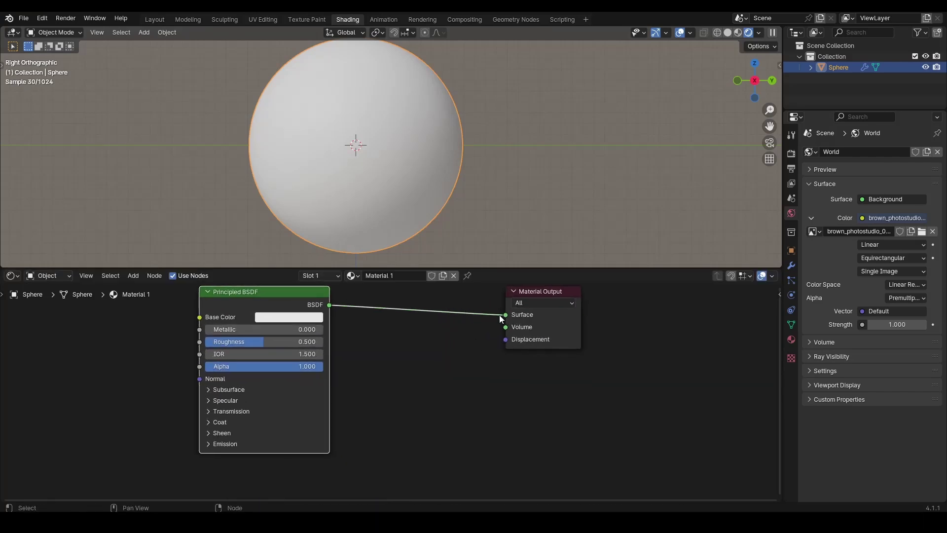
drag(499, 315, 503, 315)
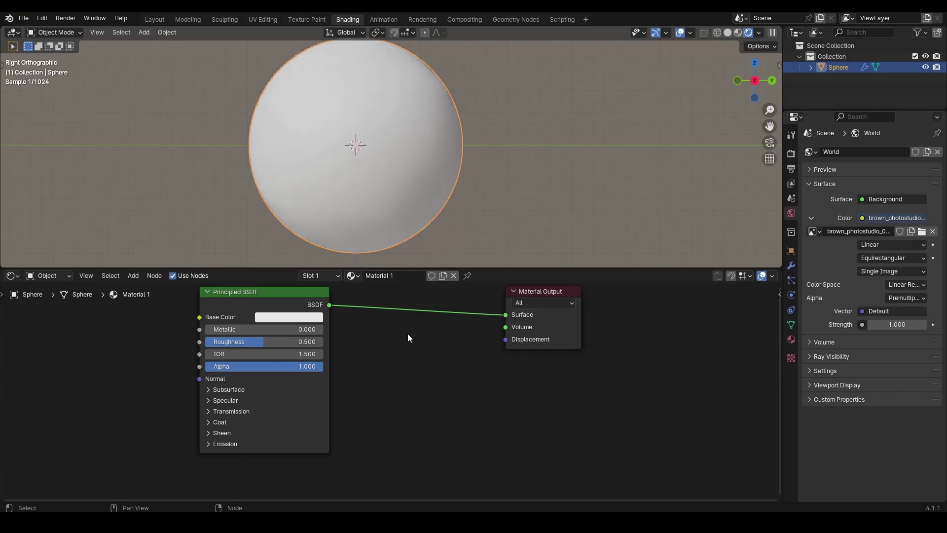
scroll(410, 334, down, 1)
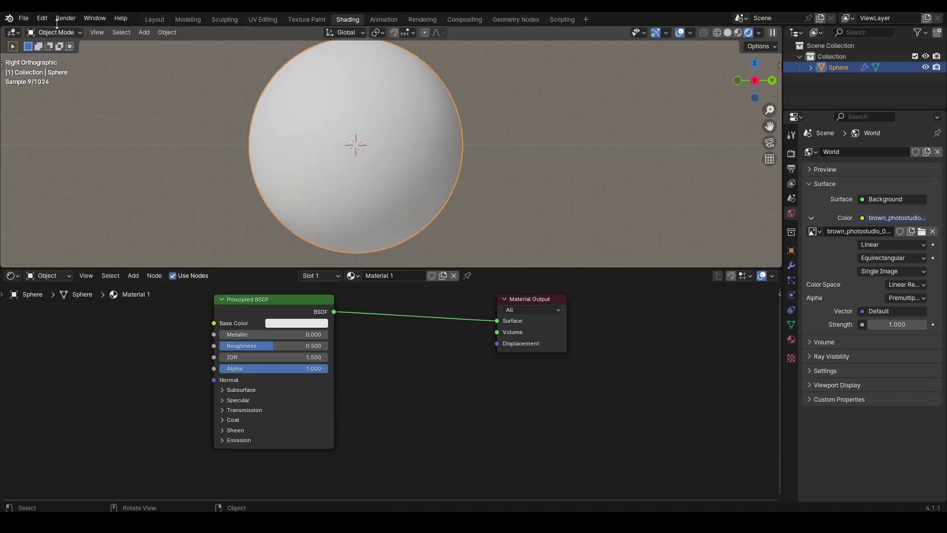
- Find the Node Wrangler add-on in the preferences by searching "node", make sure it is enabled, and save the preferences
click(43, 18)
click(58, 156)
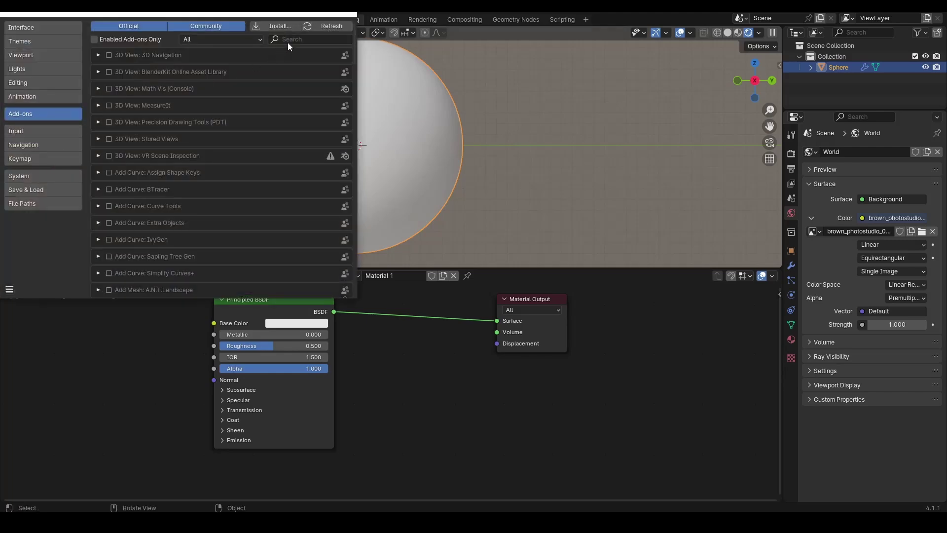
click(289, 43)
text(node)
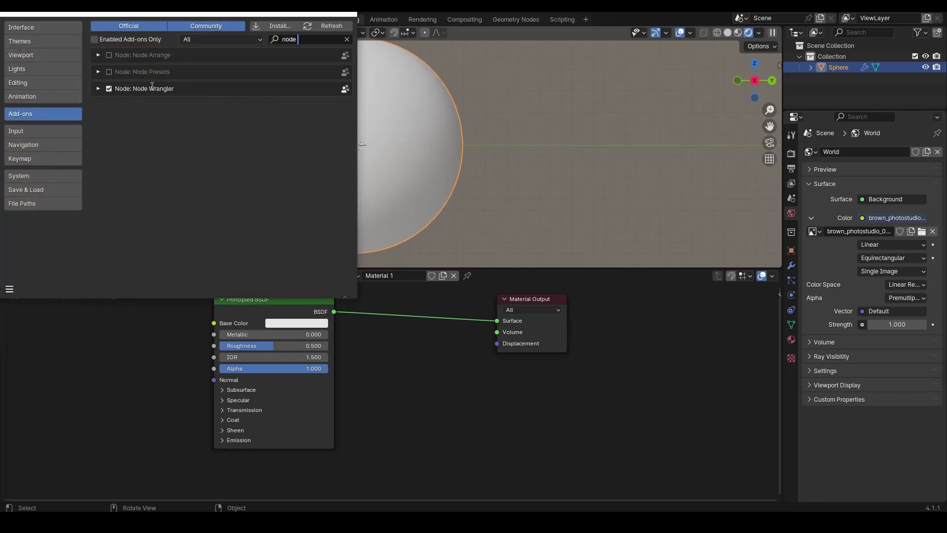
click(109, 89)
click(109, 89)
click(110, 88)
click(10, 290)
click(32, 255)
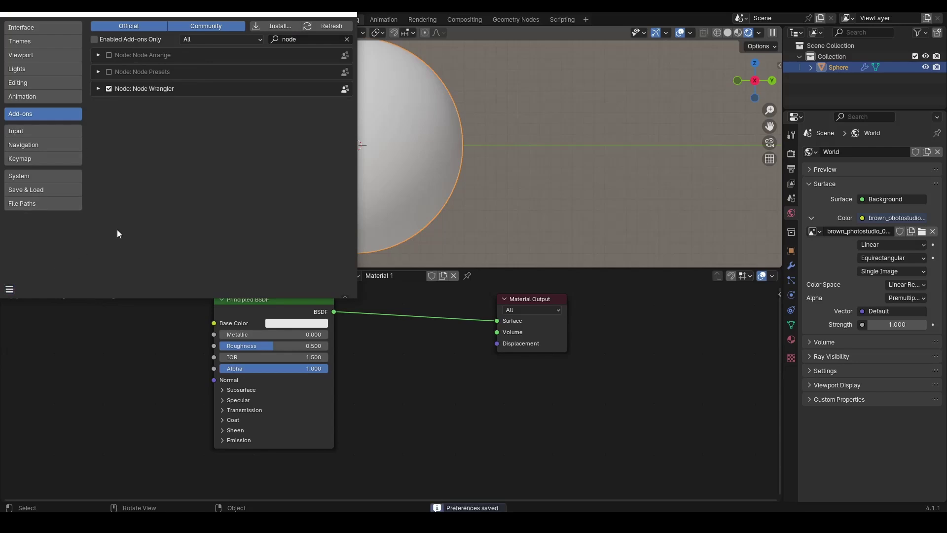
- Expand the Node Wrangler add-on's details, look through its hotkey list, and close the preferences
click(98, 88)
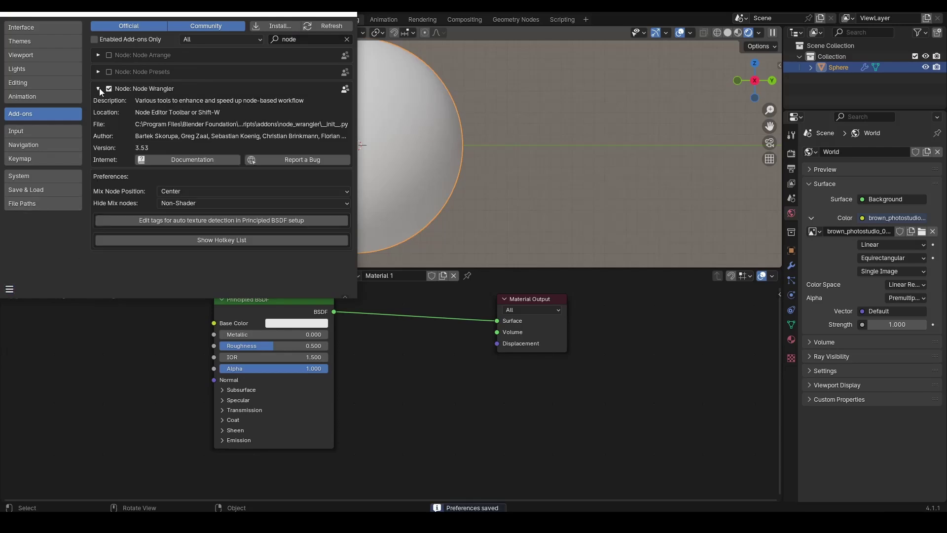
click(222, 240)
scroll(207, 242, down, 12)
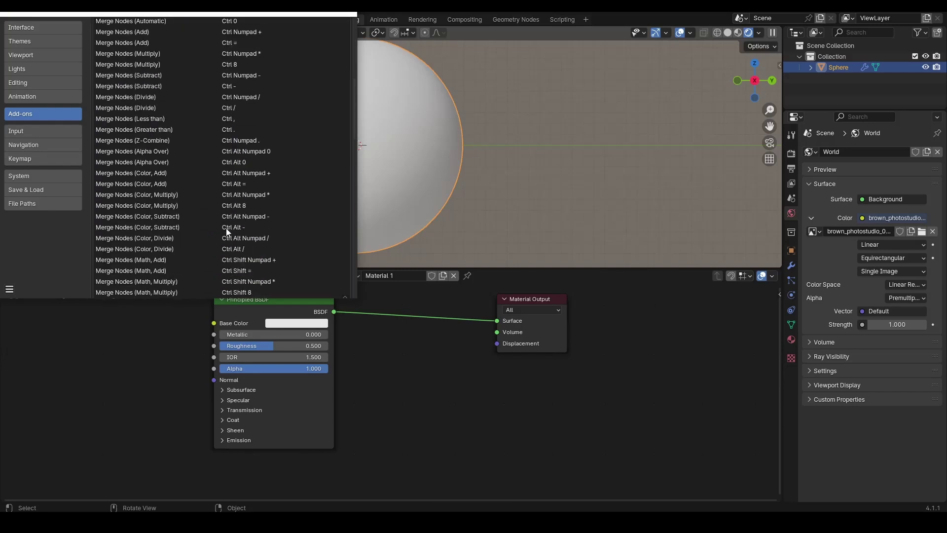
scroll(226, 228, down, 12)
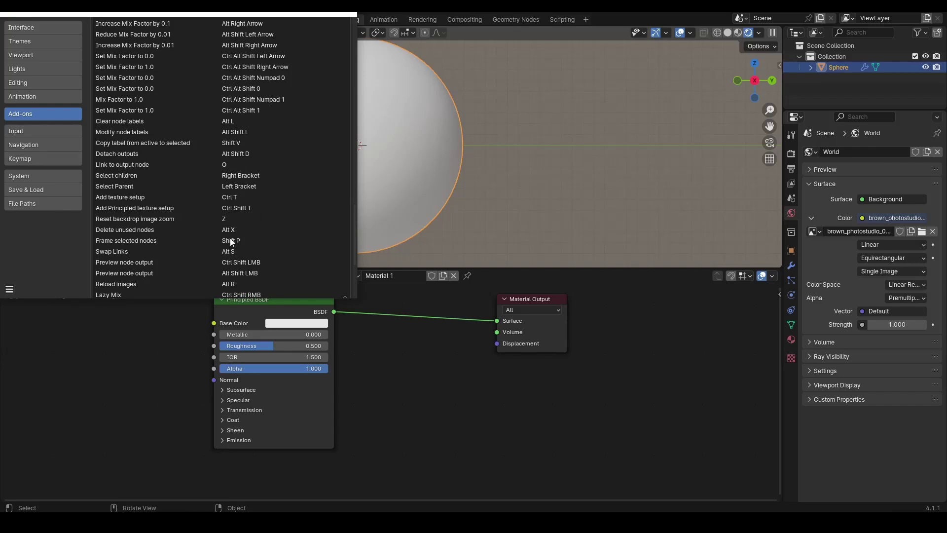
click(351, 14)
- Cut the link between the Principled BSDF and the Material Output, and reconnect them with Node Wrangler's node preview
mouse_move(497, 321)
mouse_down()
mouse_move(454, 326)
mouse_move(496, 321)
mouse_up()
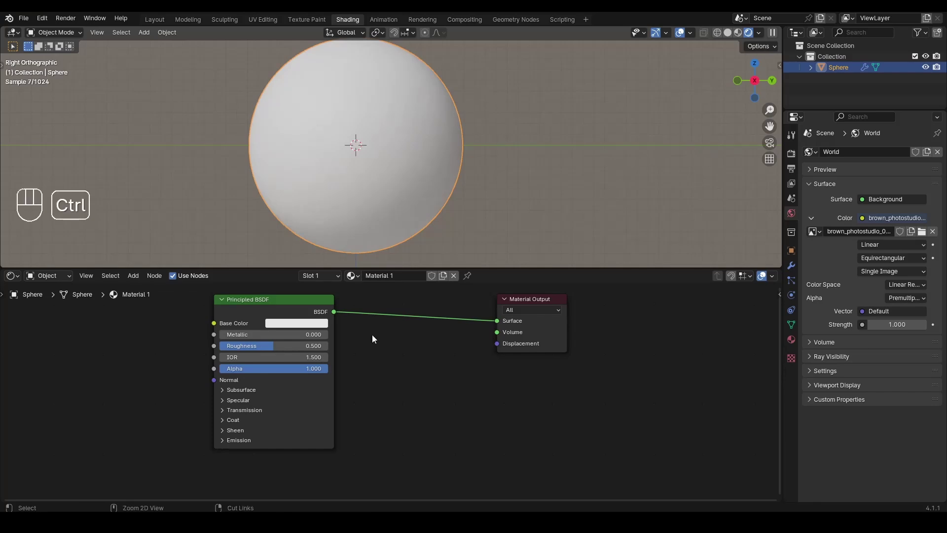
ctrl+right_drag(418, 300, 422, 305)
ctrl+right_drag(639, 310, 660, 325)
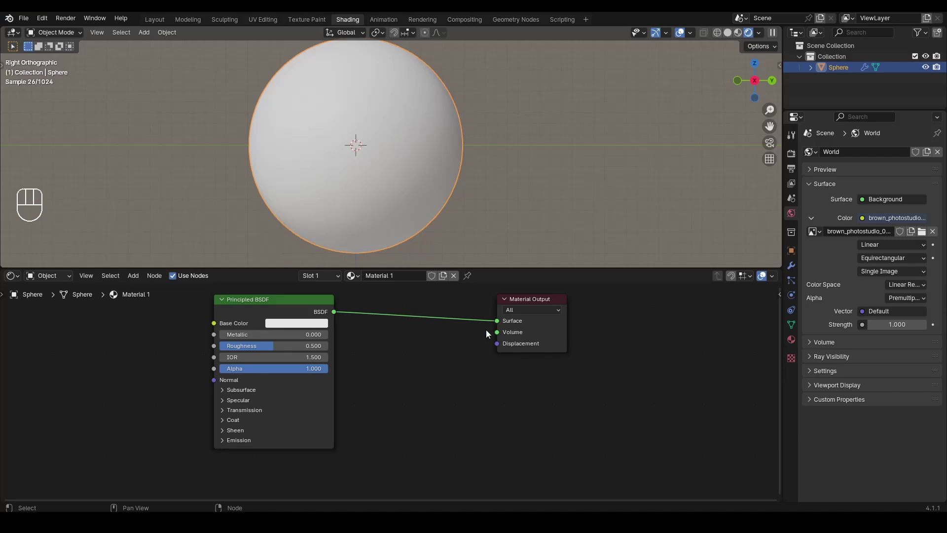
shift+middle_drag(466, 340, 473, 349)
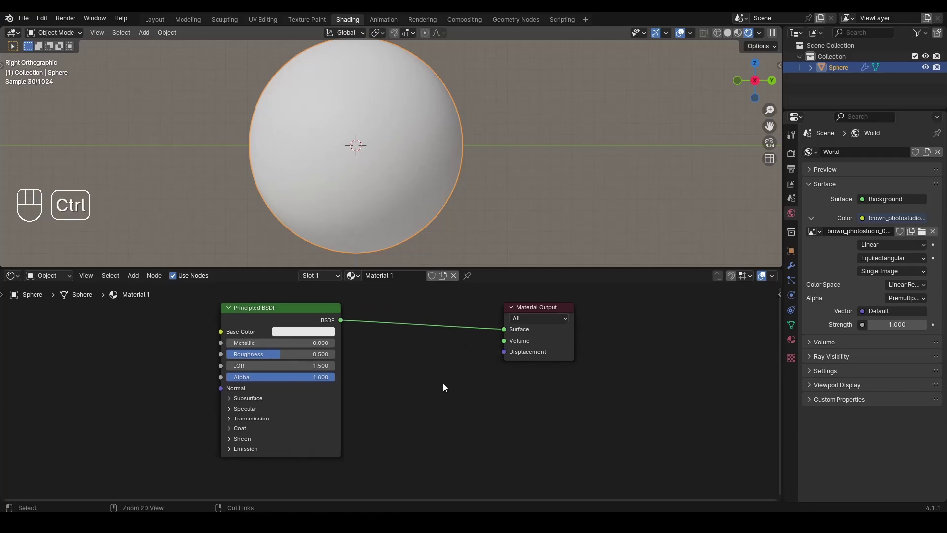
ctrl+right_drag(445, 385, 457, 309)
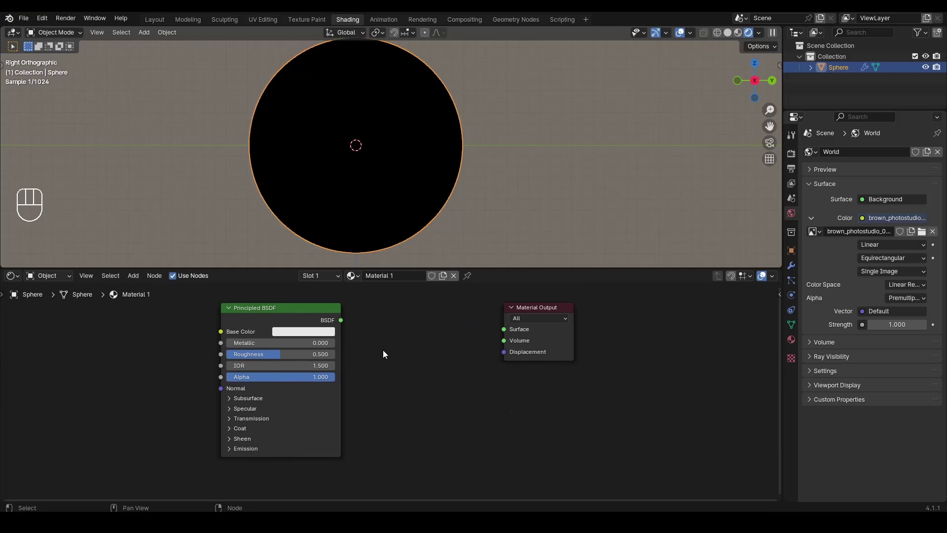
ctrl+shift+click(262, 318)
scroll(390, 330, down, 2)
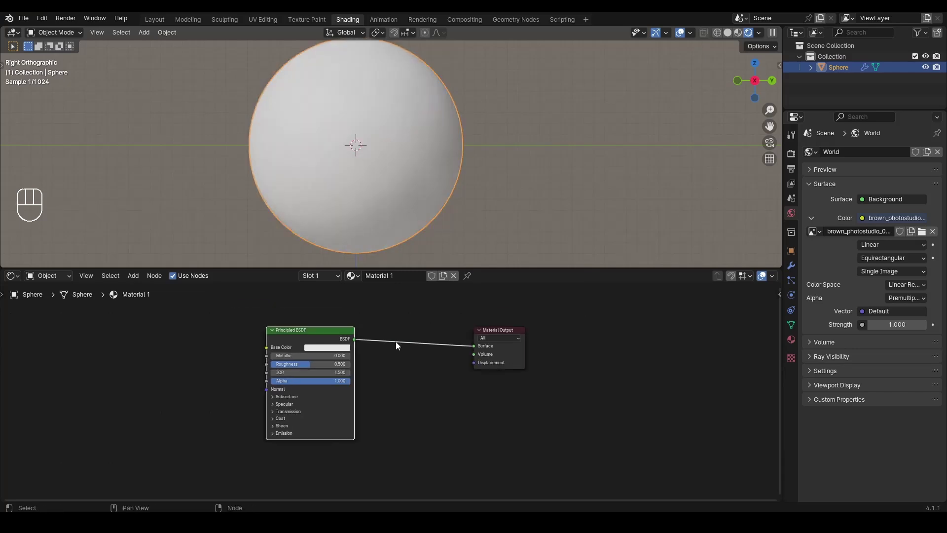
- Add a Bump node on the empty area to the left of the Principled BSDF node
alt+shift+middle_drag(396, 342, 476, 345)
key(q)
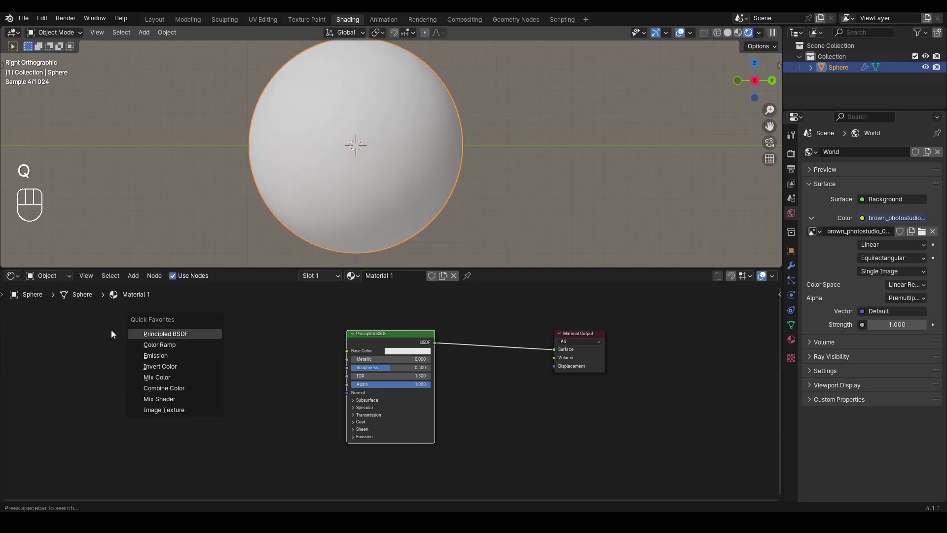
key(shift+a)
text(bump)
key(Return)
click(223, 359)
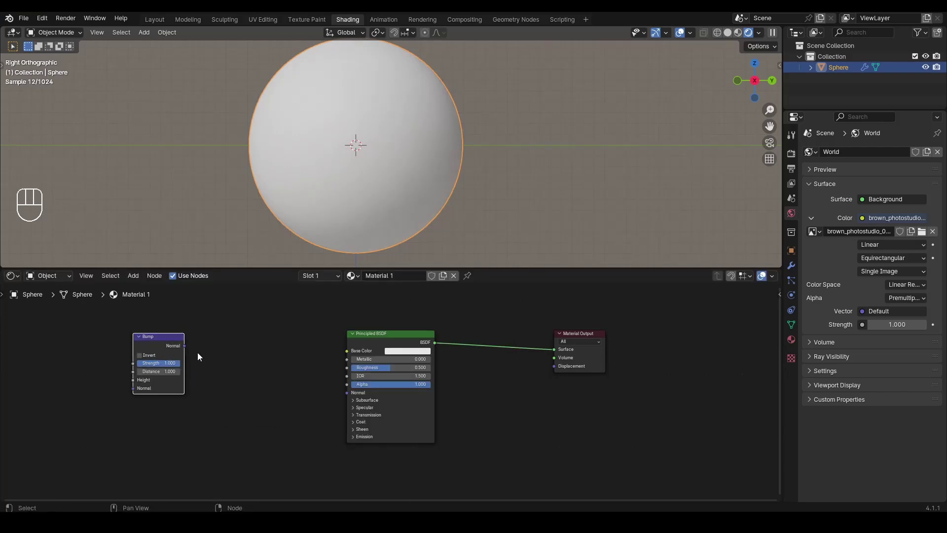
- Preview the Bump node's output on the sphere with Node Wrangler, alternating it with the Principled BSDF
ctrl+shift+click(158, 342)
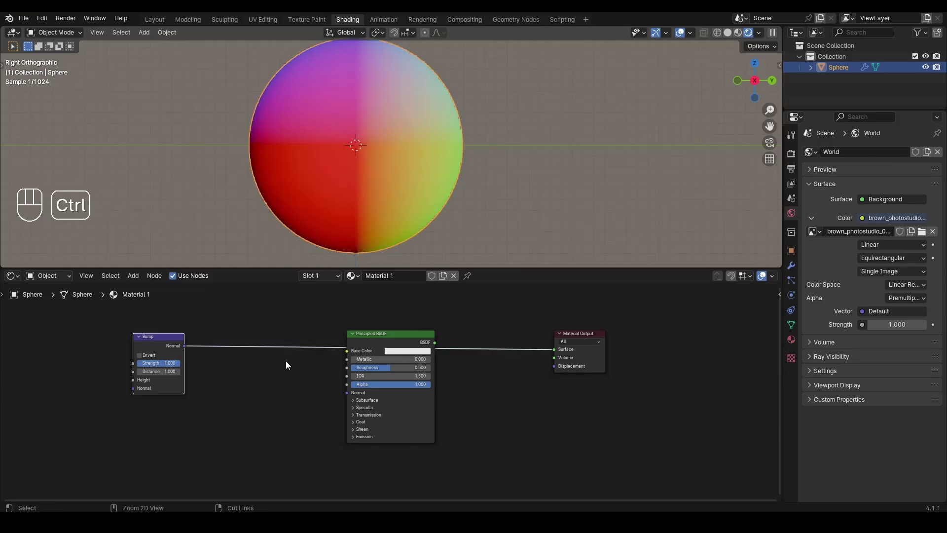
ctrl+shift+click(404, 347)
ctrl+shift+click(156, 347)
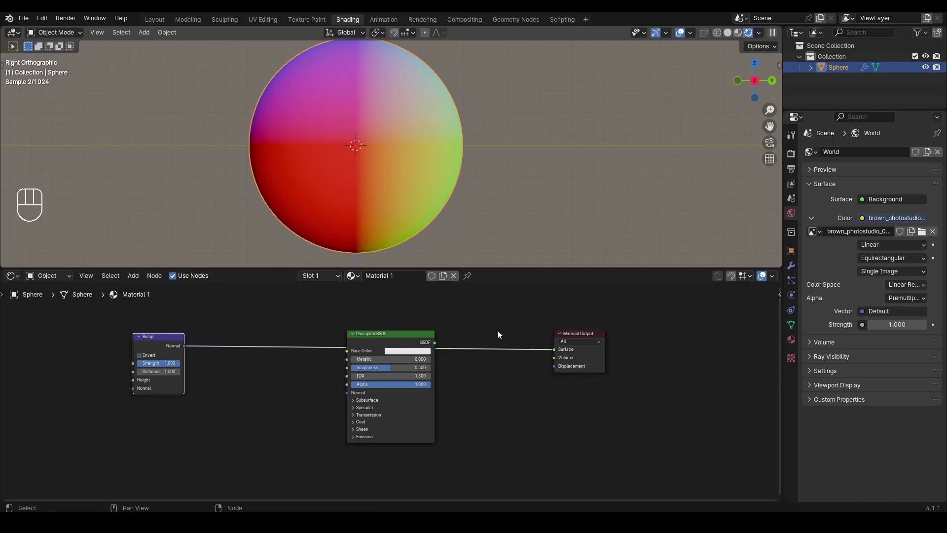
- Cut the Bump node's link to the Material Output and link the Principled BSDF to the Surface input
key(ctrl)
mouse_move(495, 324)
ctrl+right_down()
mouse_move(508, 354)
mouse_move(501, 377)
ctrl+right_up()
ctrl+shift+click(401, 339)
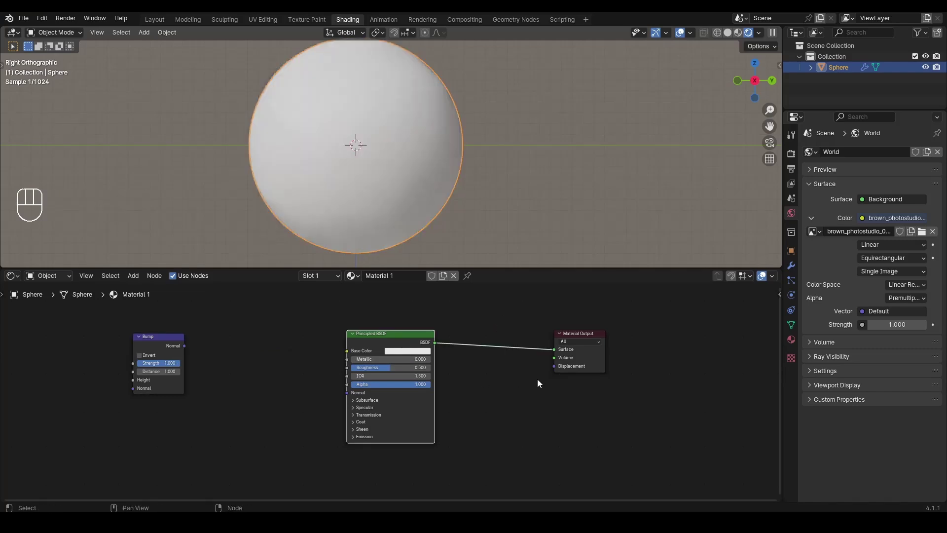
scroll(537, 379, up, 1)
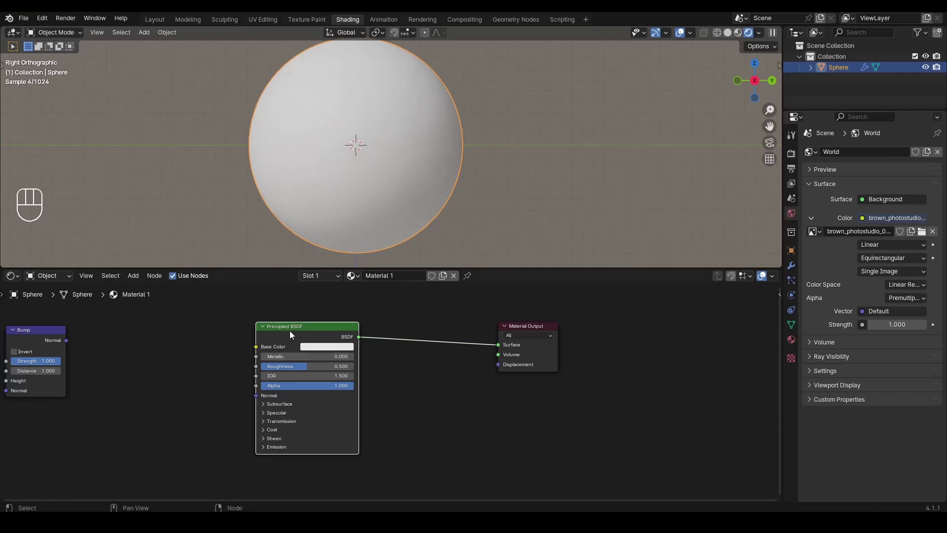
click(133, 276)
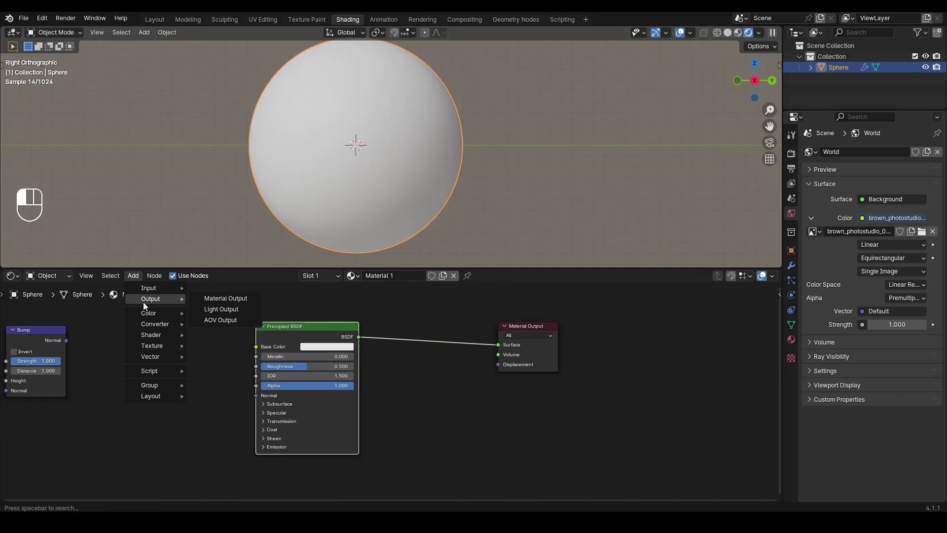
mouse_move(148, 317)
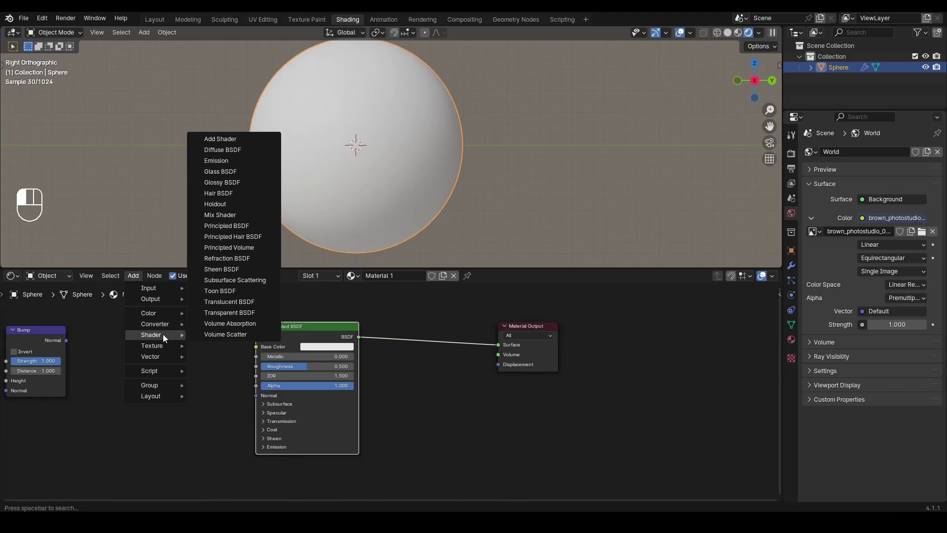
mouse_move(161, 359)
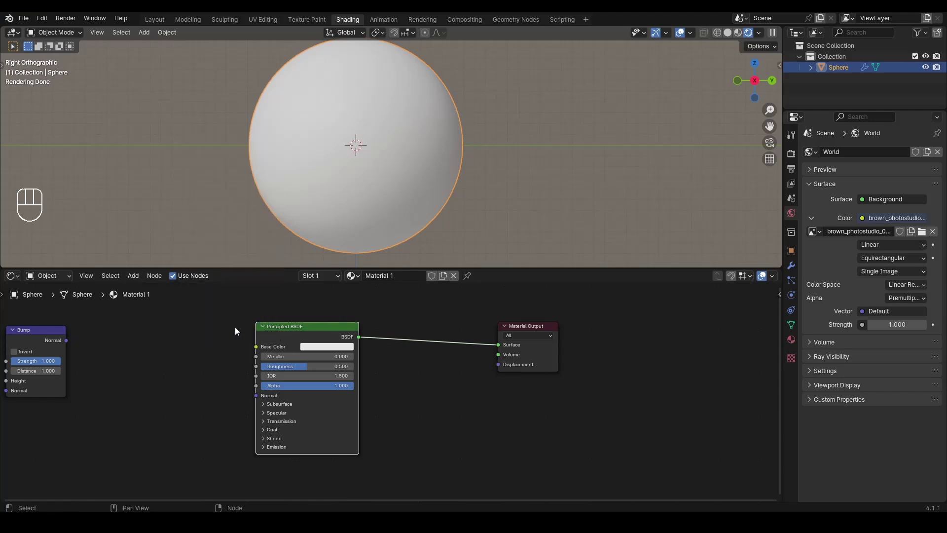
- Add a Volume Absorption shader node between the Principled BSDF and the Material Output, just below their link
click(140, 275)
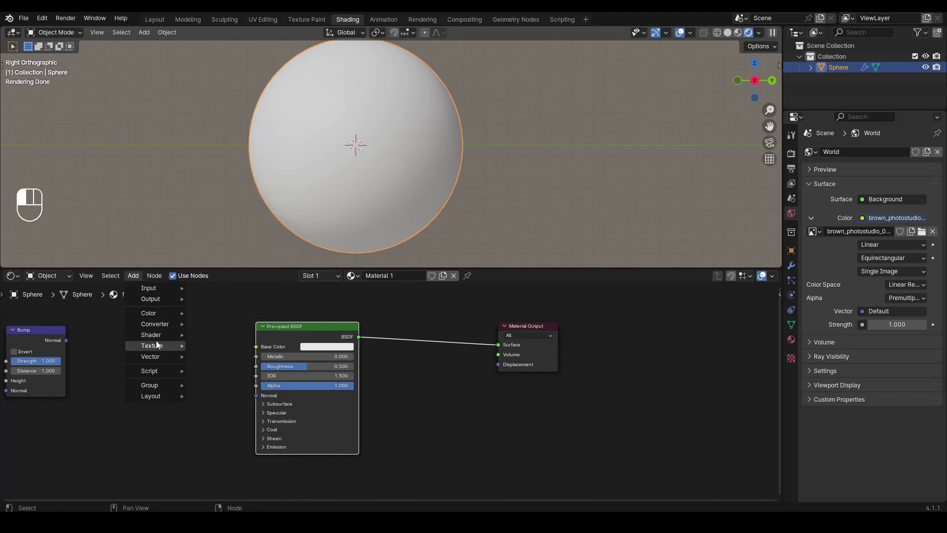
mouse_move(159, 339)
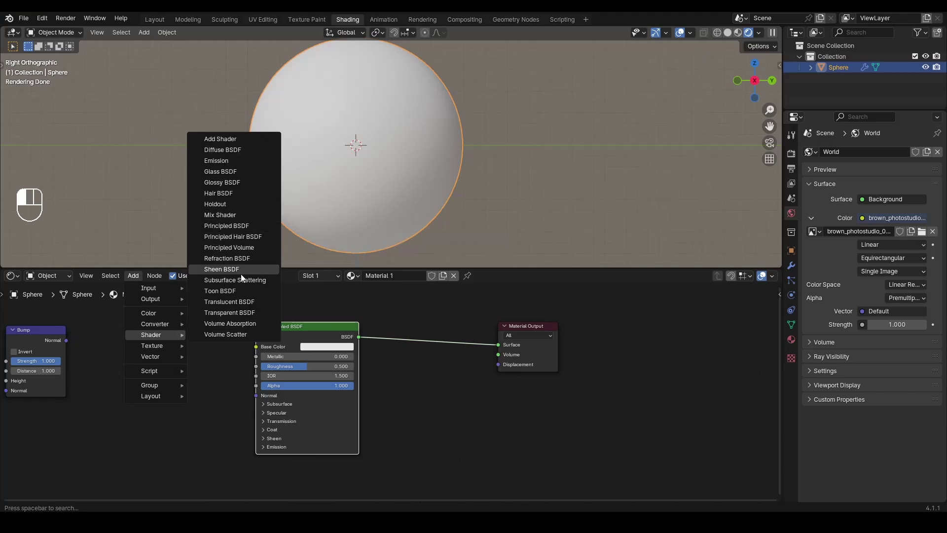
click(230, 324)
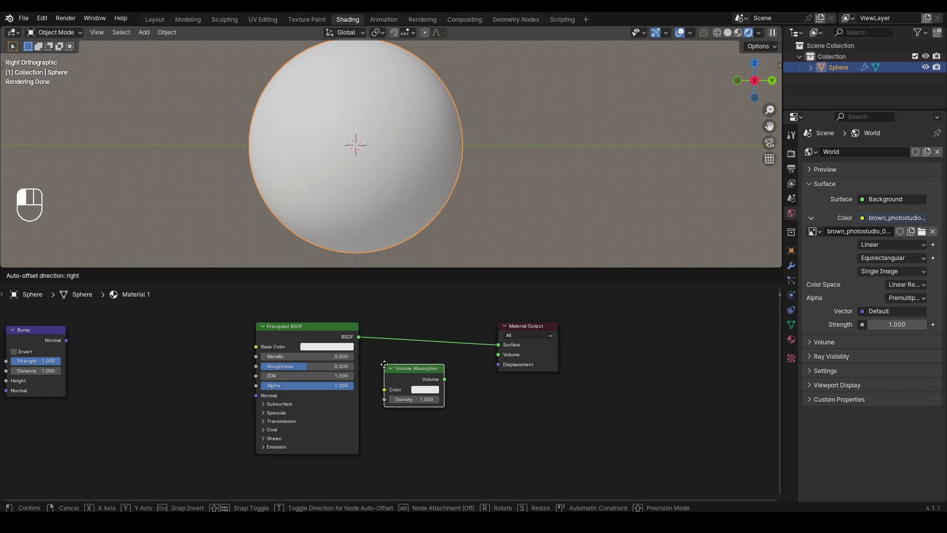
click(384, 364)
scroll(390, 385, up, 1)
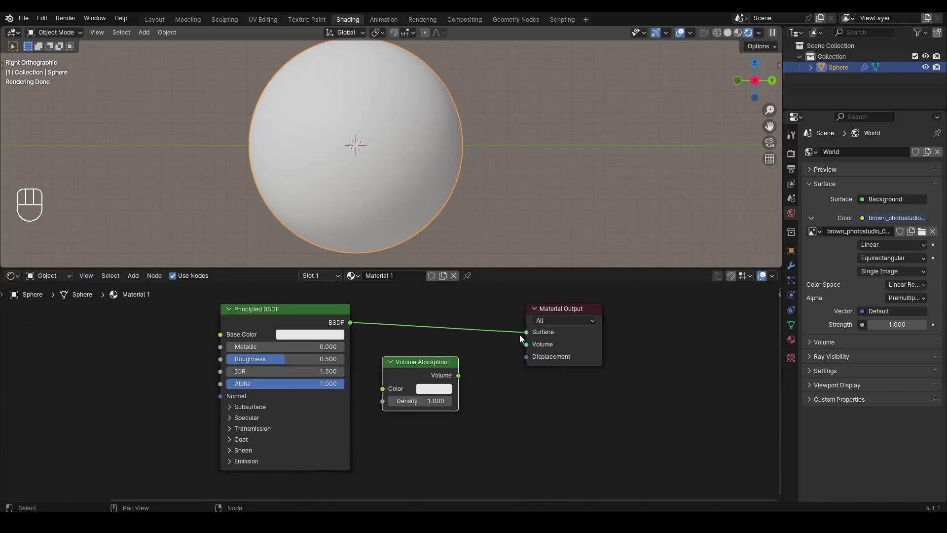
- Cut the link between the Principled BSDF and the Material Output's Surface input, and view the sphere from the right side
ctrl+right_drag(485, 312, 495, 339)
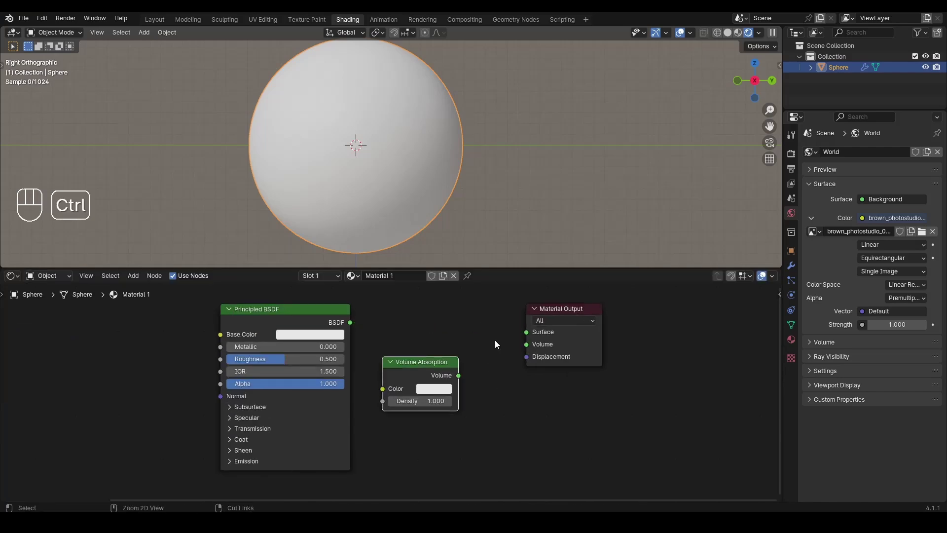
mouse_move(424, 202)
alt+middle_down()
mouse_move(392, 159)
mouse_move(461, 189)
mouse_move(419, 193)
alt+middle_up()
click(758, 86)
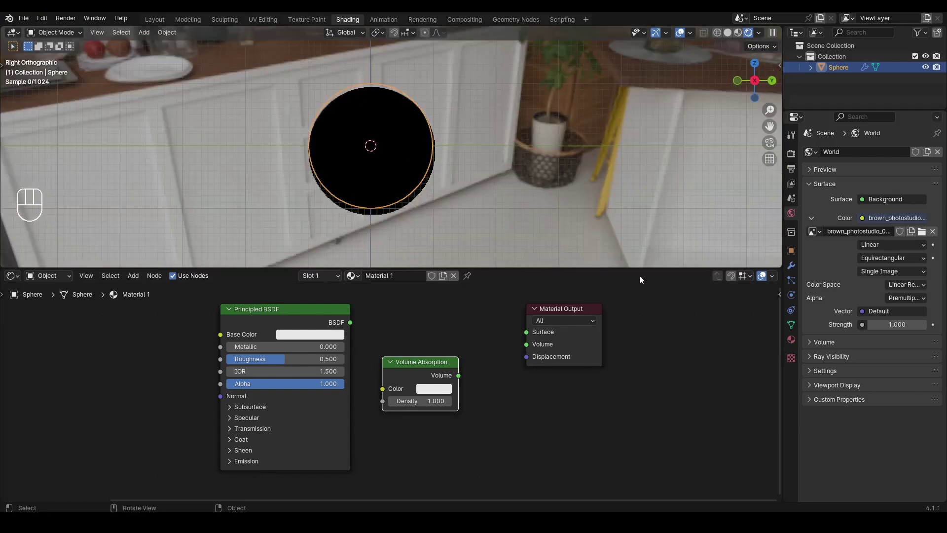
- Link the Volume Absorption node's Volume output to the Material Output's Volume input and inspect the sphere from another angle
scroll(524, 385, up, 2)
alt+shift+middle_drag(490, 376, 469, 407)
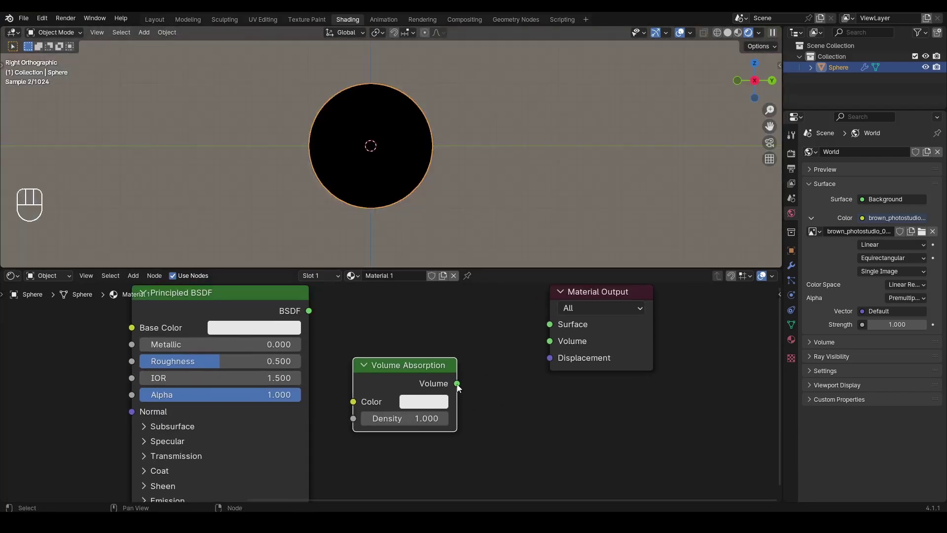
drag(456, 384, 549, 341)
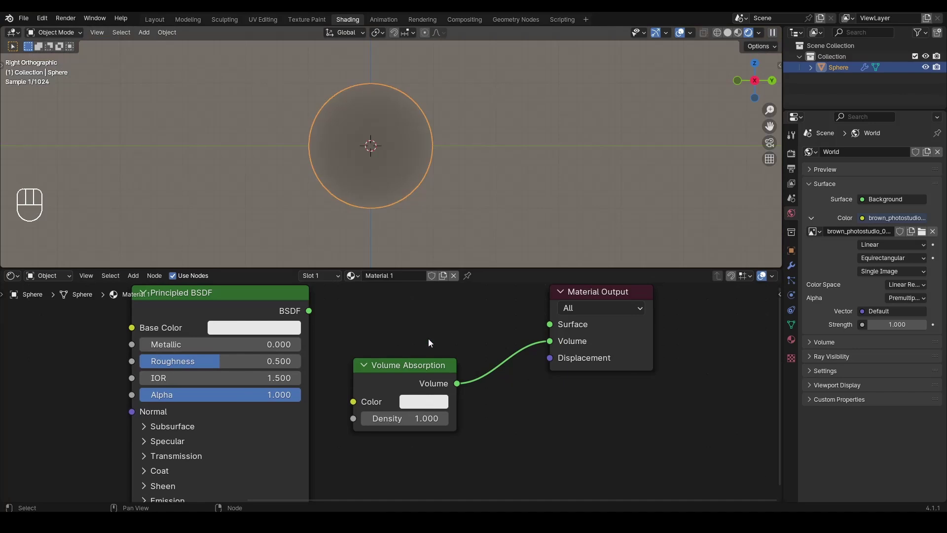
middle_drag(453, 197, 412, 126)
click(413, 125)
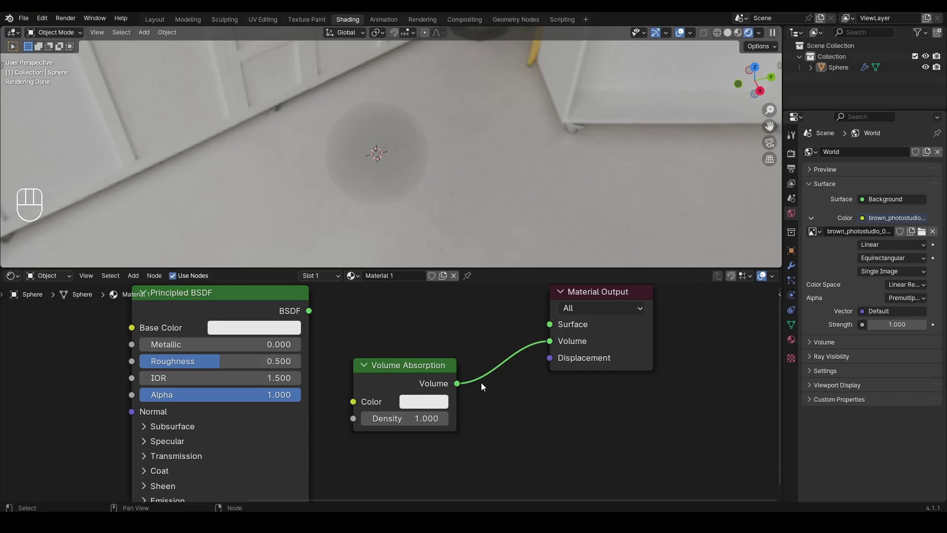
- Cut the Volume Absorption node's link to the Material Output and delete the node
scroll(482, 343, down, 2)
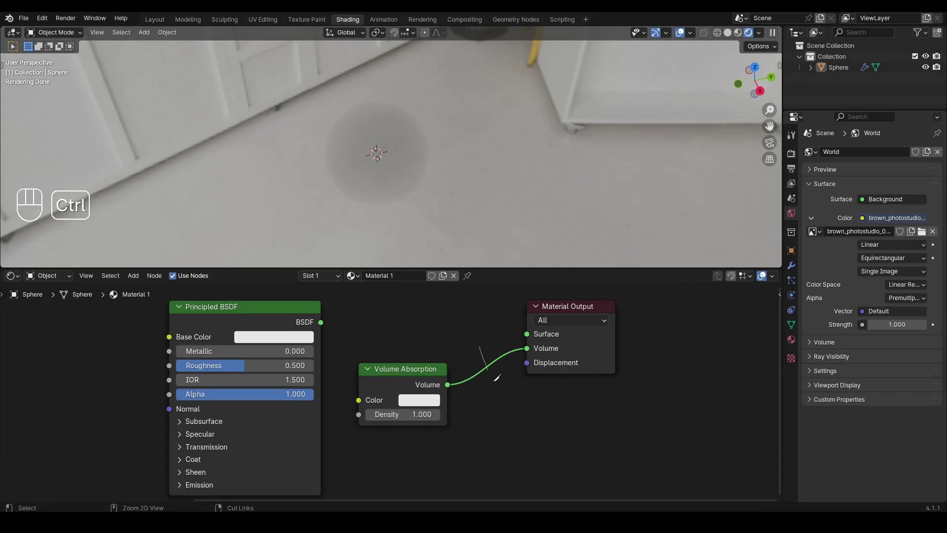
ctrl+right_drag(513, 343, 498, 367)
key(Delete)
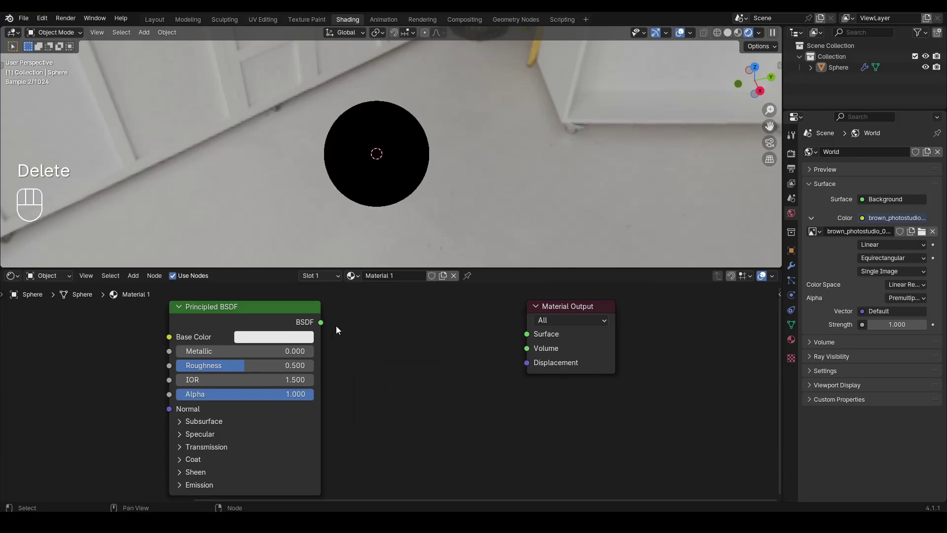
- Link the Principled BSDF's BSDF output to the Material Output's Surface input and view the sphere from the right side
drag(320, 322, 523, 326)
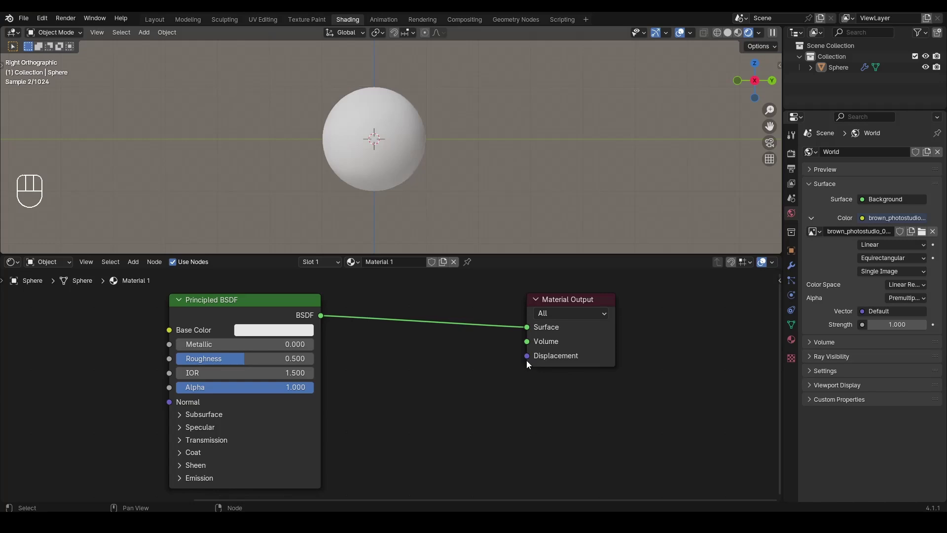
scroll(525, 361, down, 1)
alt+shift+drag(408, 390, 446, 383)
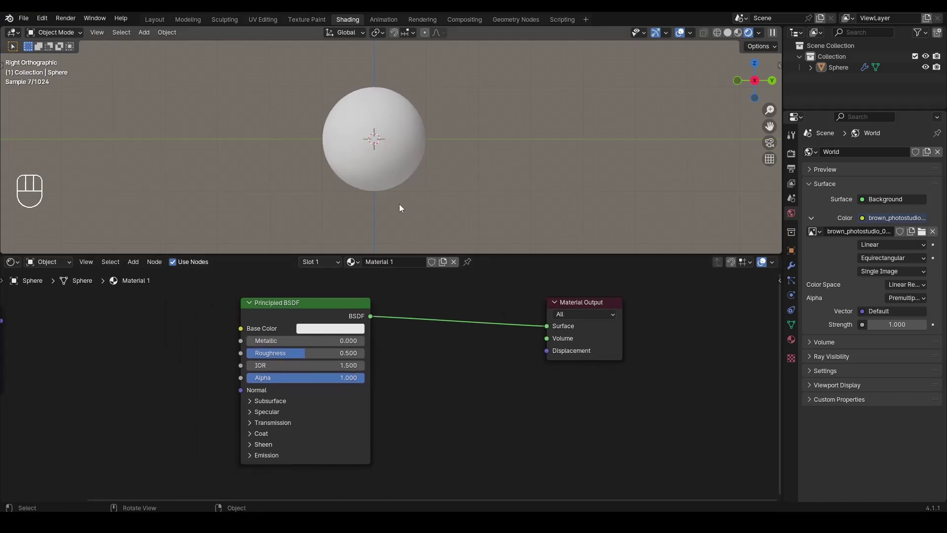
scroll(413, 156, up, 2)
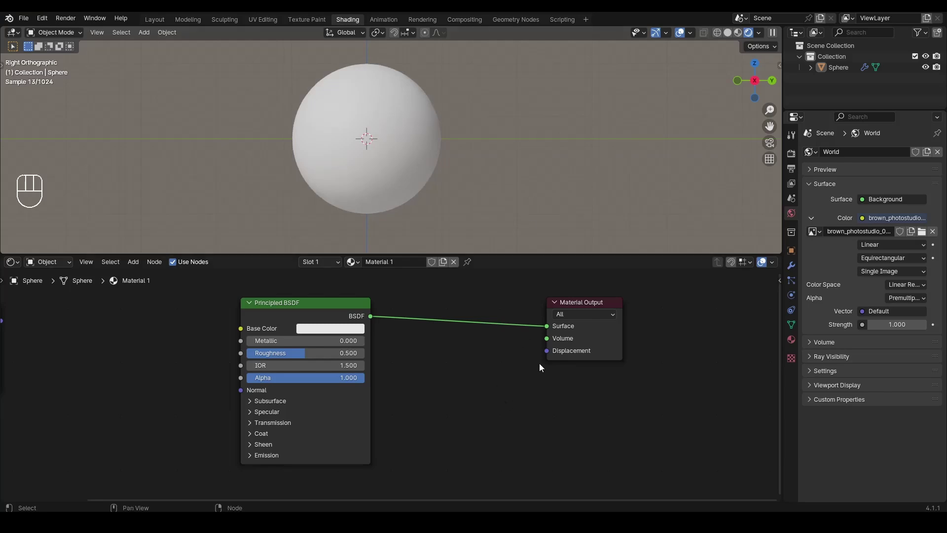
drag(546, 350, 510, 355)
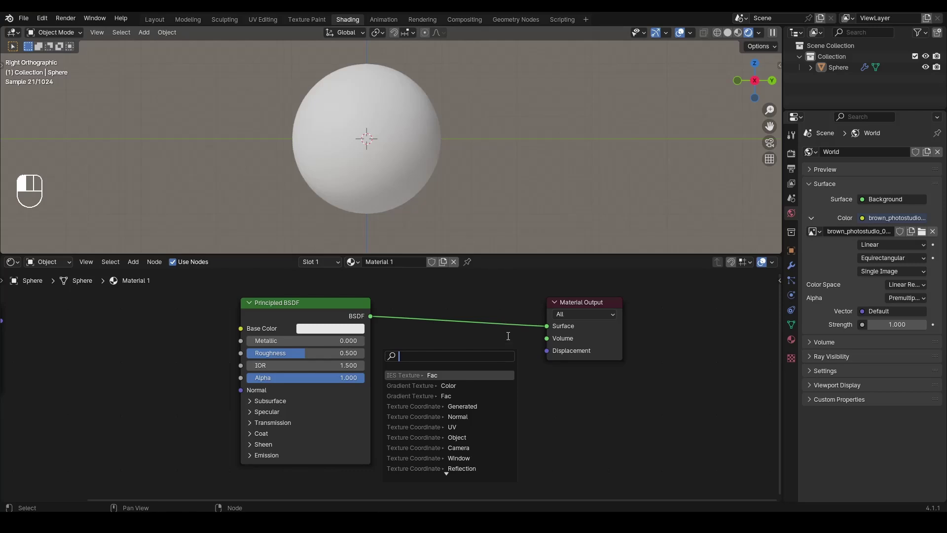
scroll(481, 356, down, 2)
key(Delete)
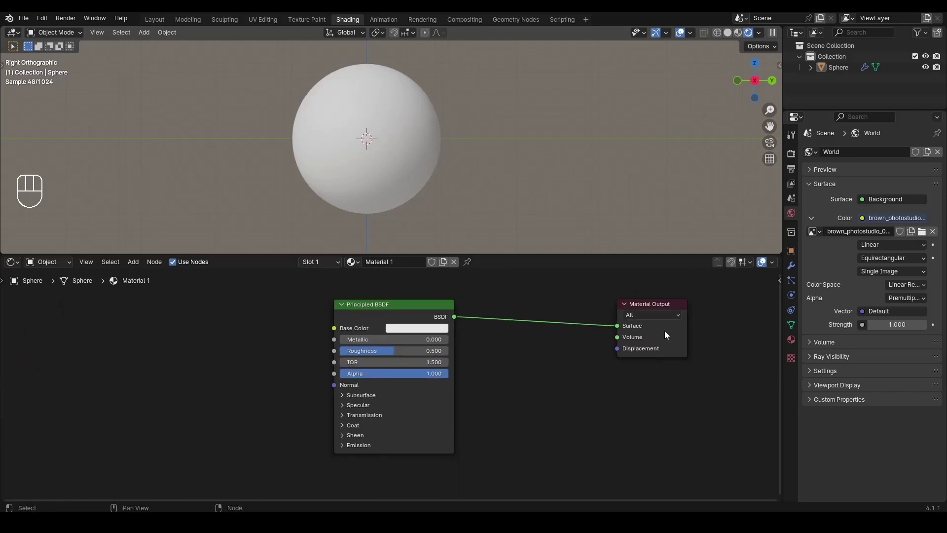
click(374, 310)
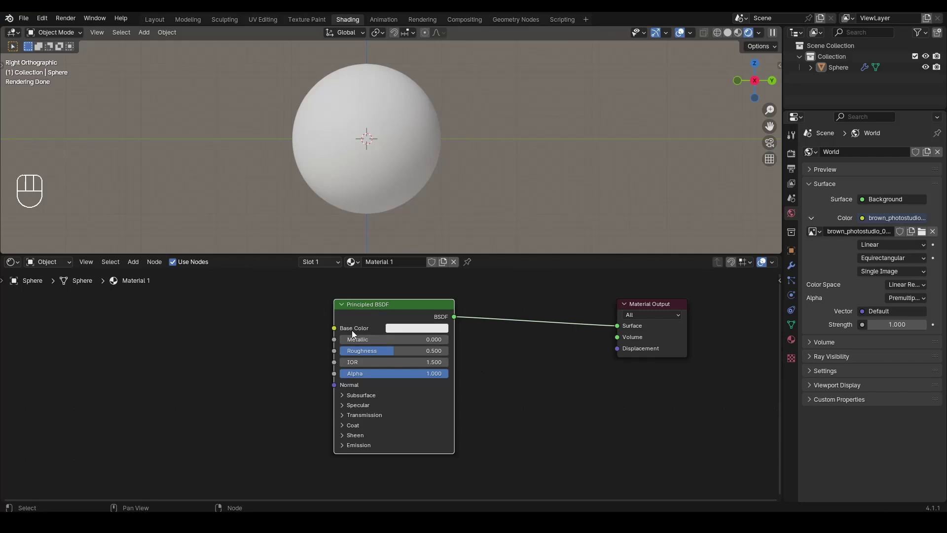
drag(332, 328, 312, 315)
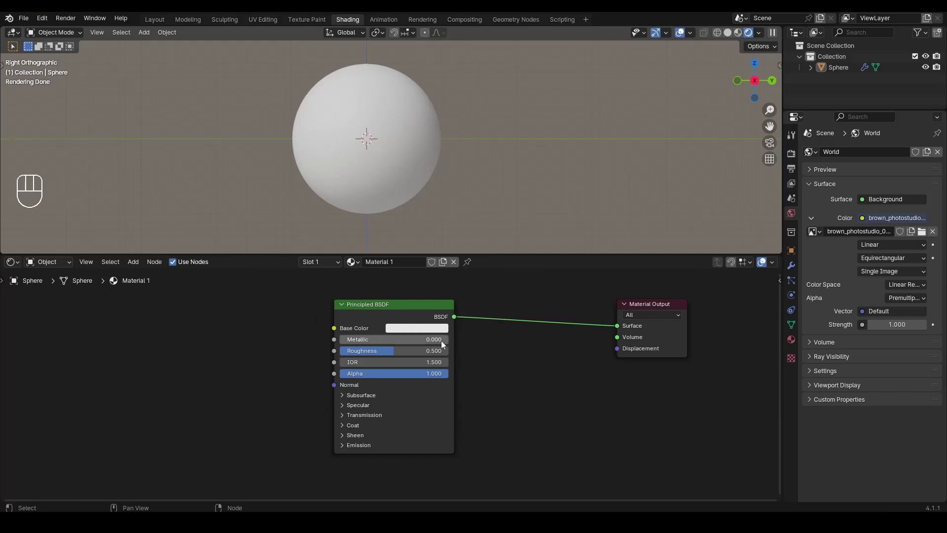
- Change the Principled BSDF's Base Color to light blue, with a hue of 0.595 and a saturation of 0.902
scroll(442, 340, up, 2)
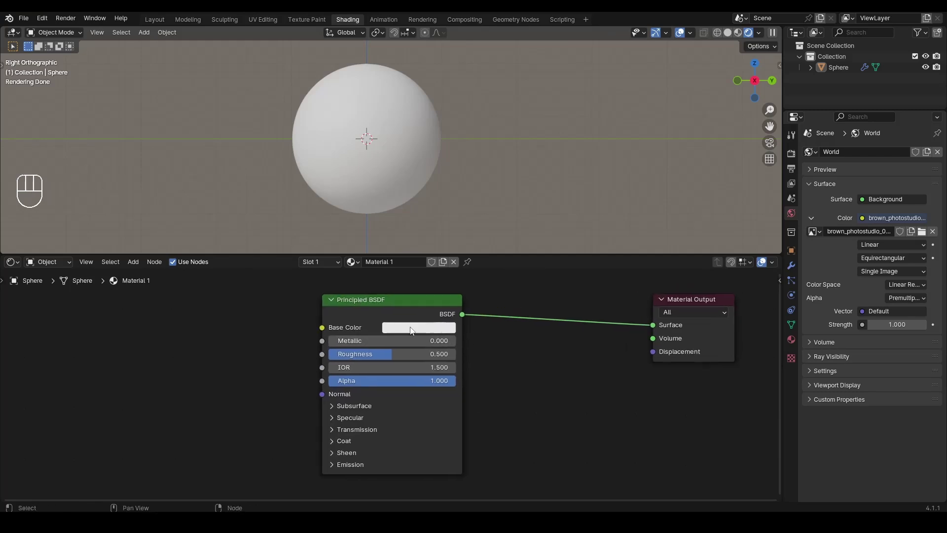
click(436, 328)
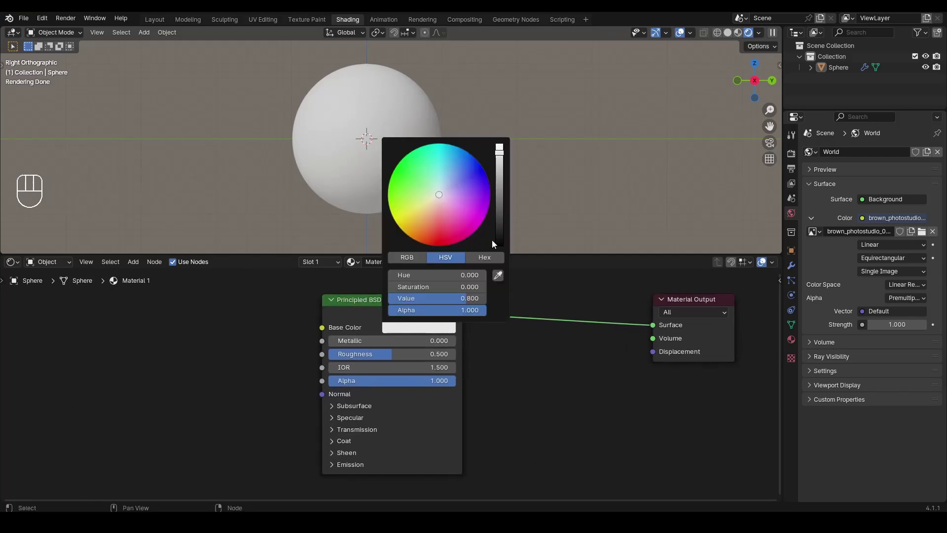
mouse_move(440, 197)
mouse_down()
mouse_move(442, 152)
mouse_move(453, 164)
mouse_up()
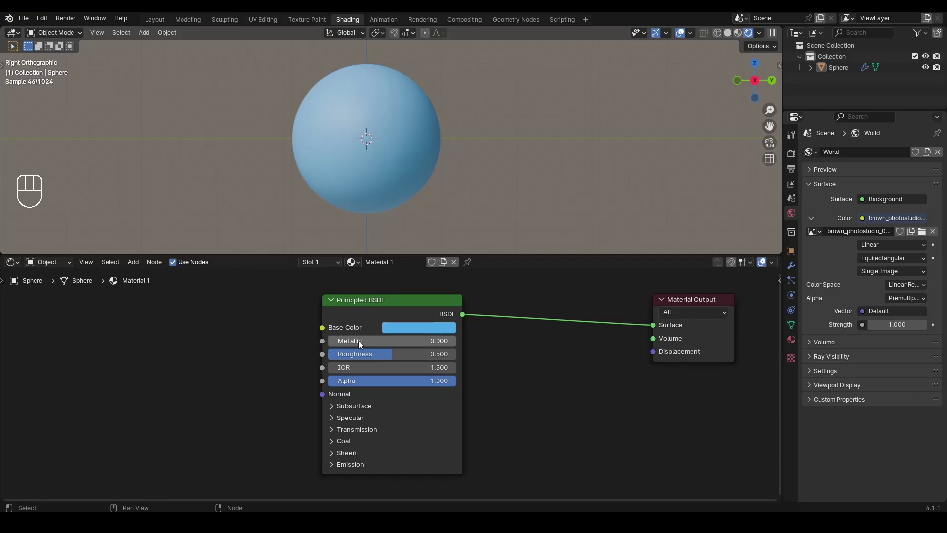
- Remove all saturation from the Principled BSDF's Base Color to make it white
scroll(457, 350, up, 1)
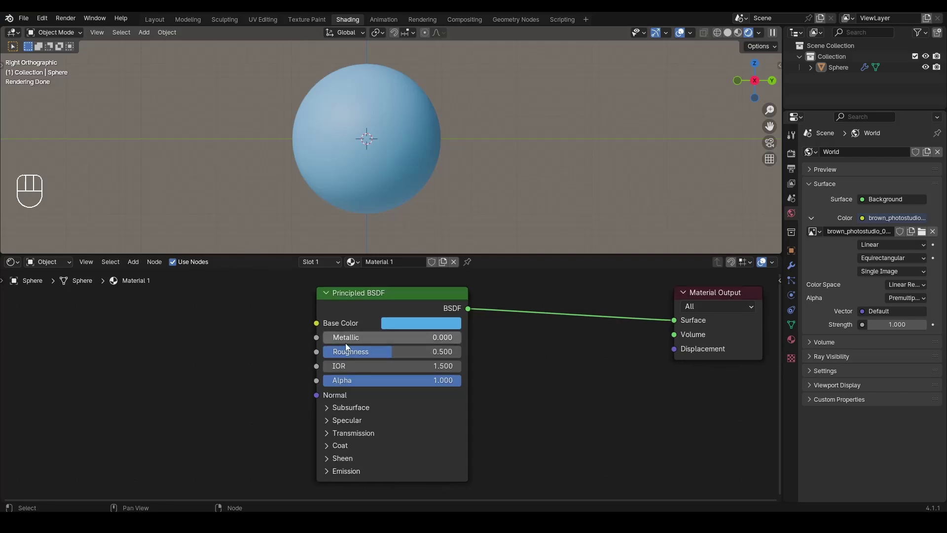
click(410, 327)
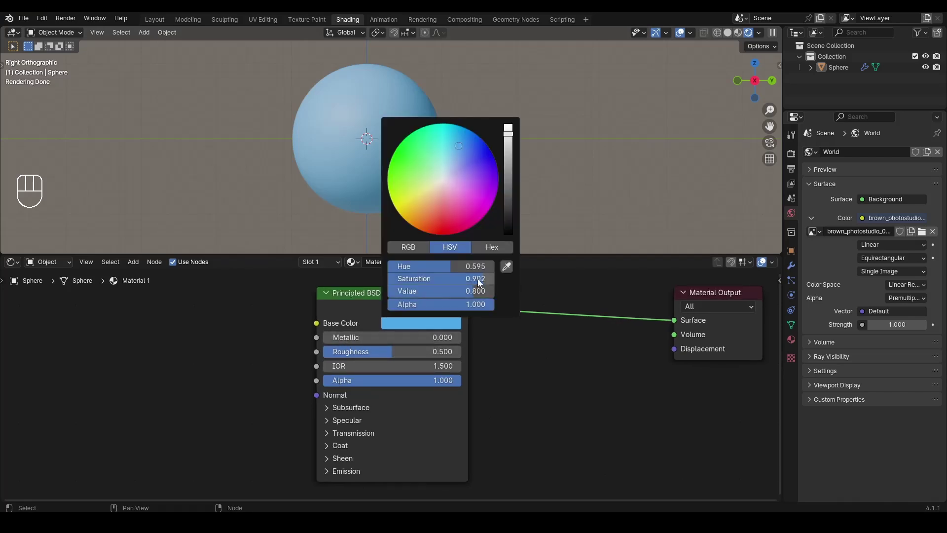
drag(478, 279, 381, 279)
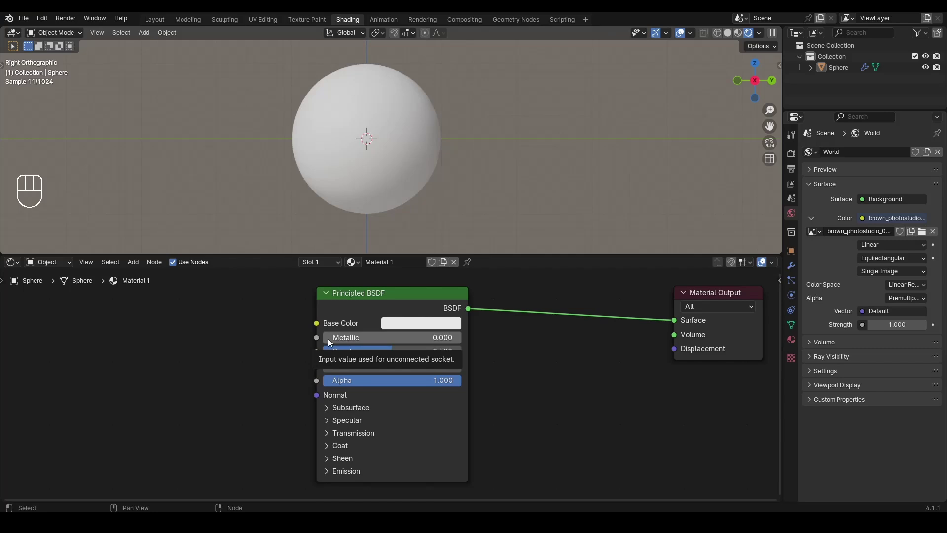
- Make the Principled BSDF fully metallic at 1.000 and try its Roughness at 1.000 and at 0.200
drag(327, 339, 461, 337)
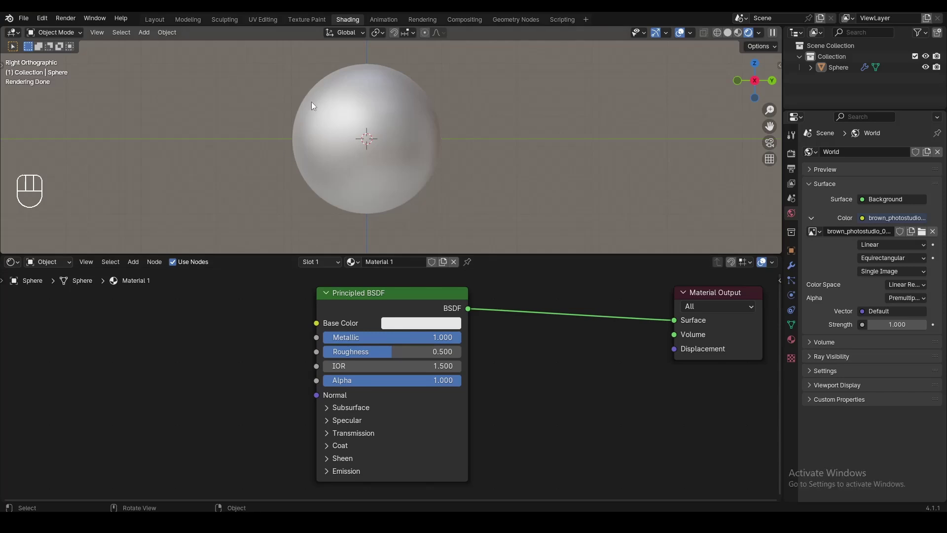
drag(444, 337, 477, 352)
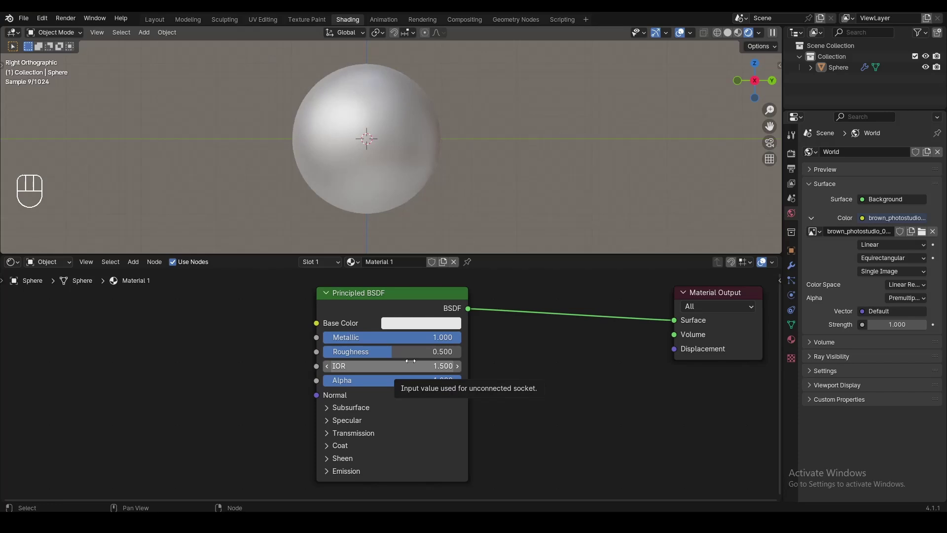
drag(392, 351, 502, 354)
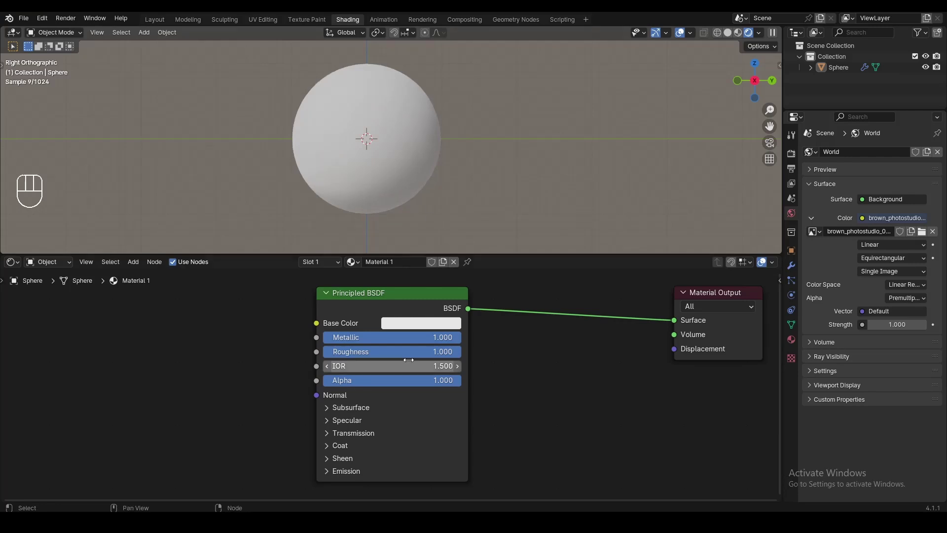
drag(452, 353, 361, 345)
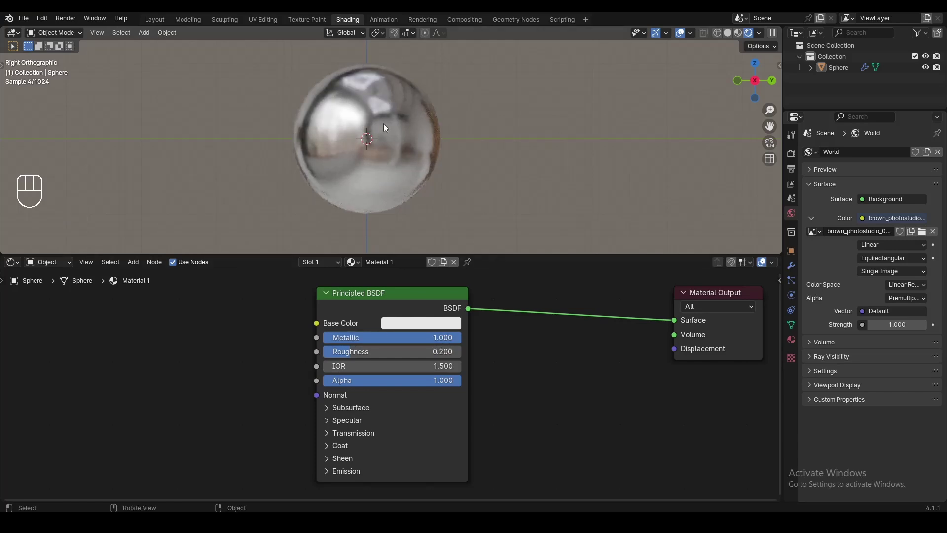
- Set the Principled BSDF's Metallic to 0.000 and its Roughness to 0.100
drag(454, 340, 335, 339)
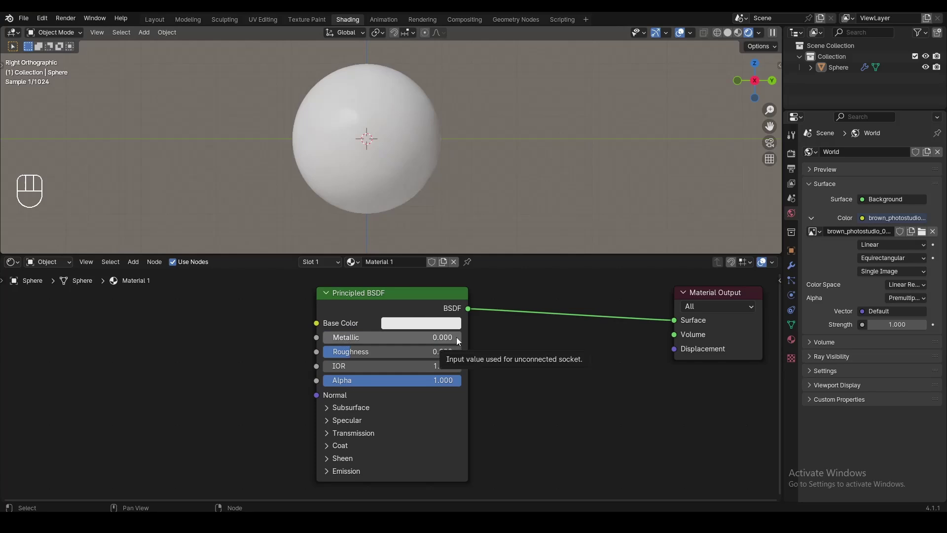
drag(368, 352, 356, 352)
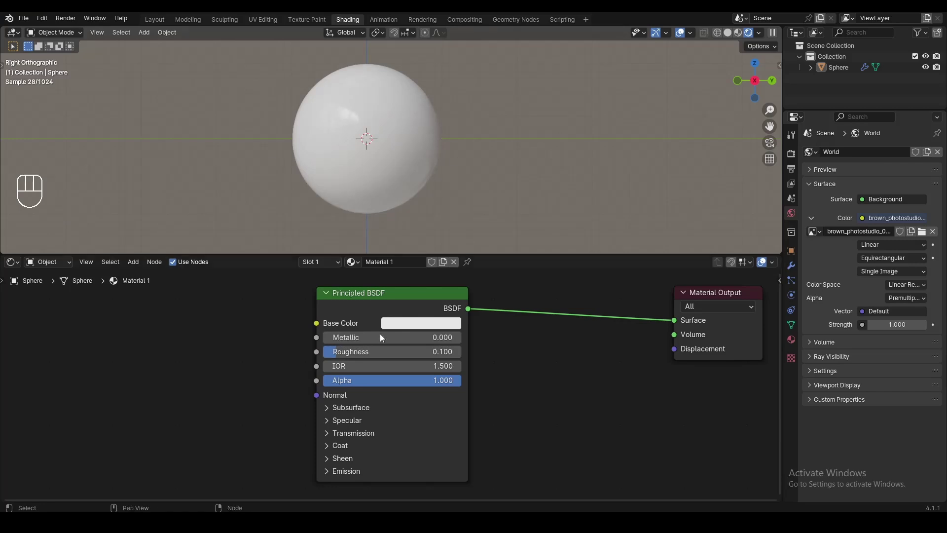
scroll(352, 380, up, 1)
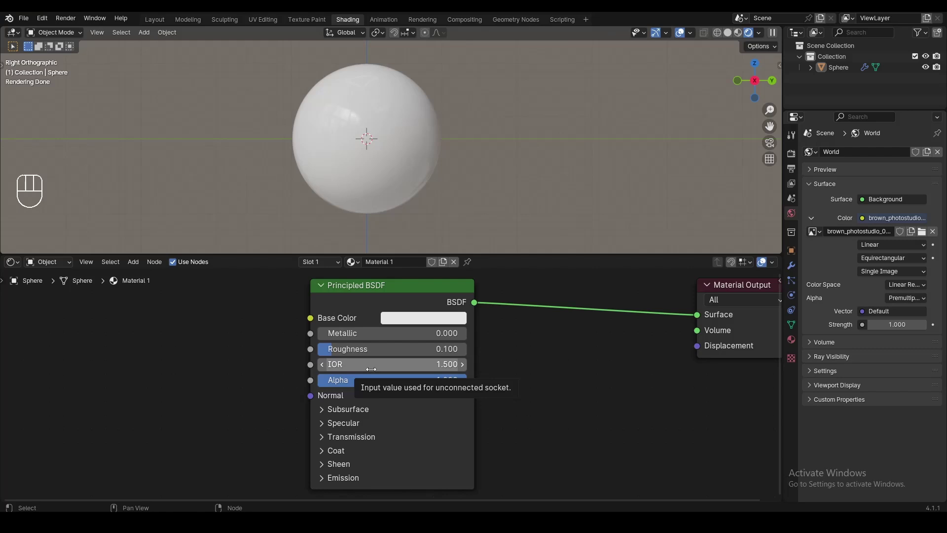
- Switch to the browser, open Pixel and Poly's IOR list and look up the value for Glass among the G materials
key(alt+Tab)
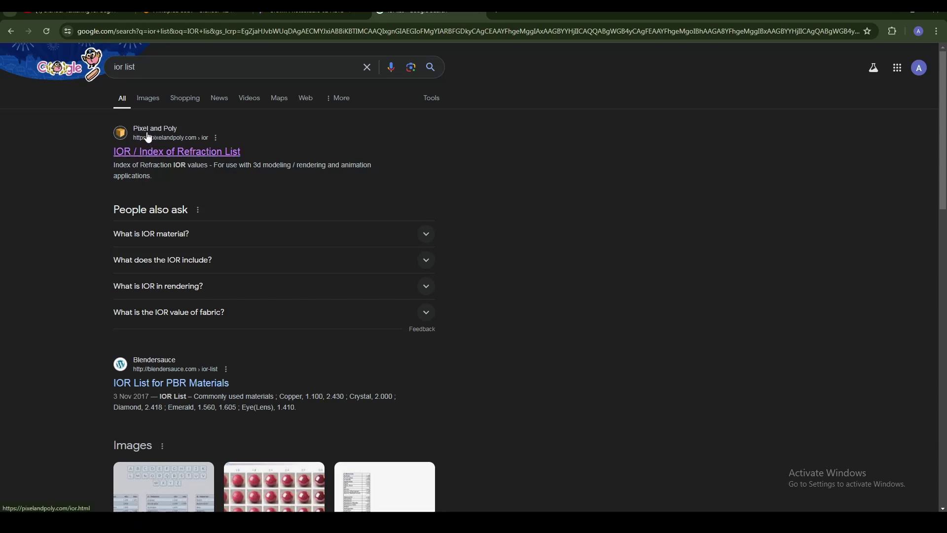
click(184, 156)
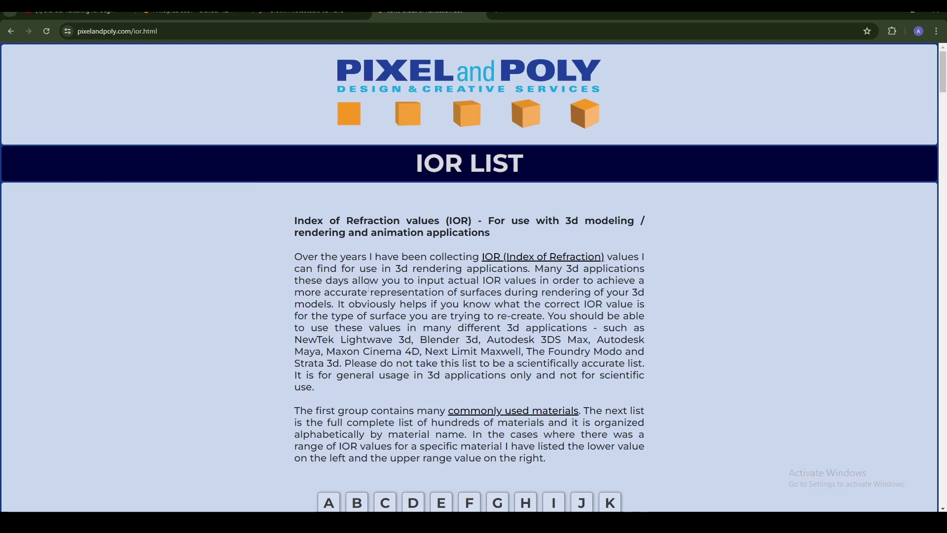
scroll(371, 284, down, 5)
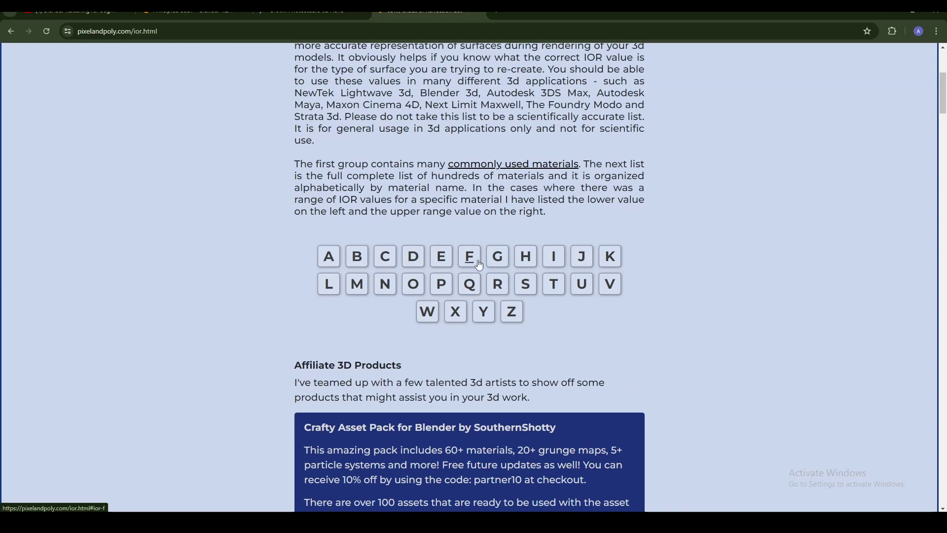
scroll(502, 264, down, 7)
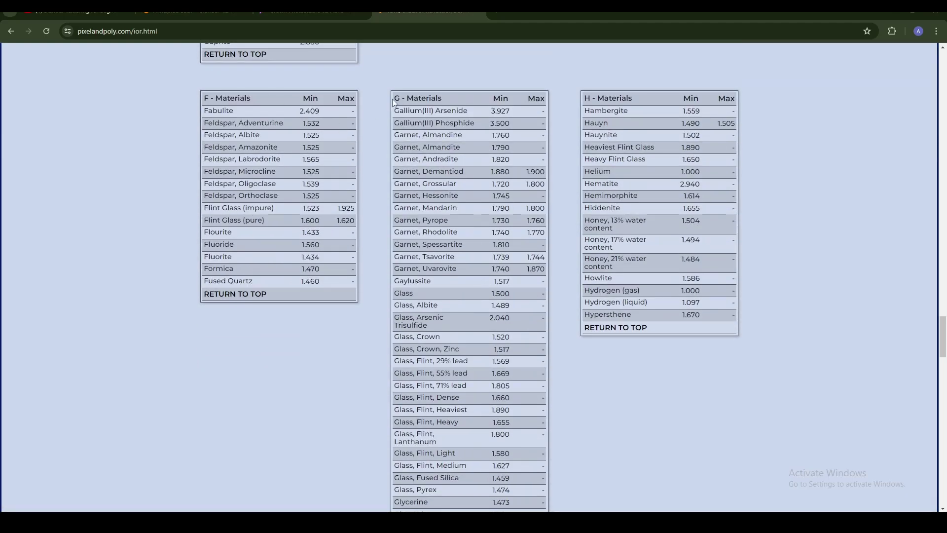
scroll(398, 194, down, 2)
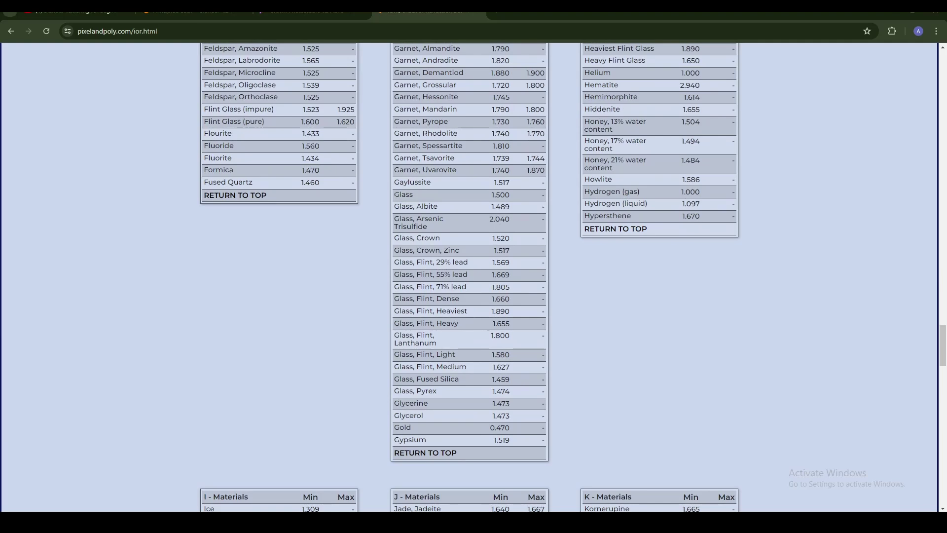
drag(393, 195, 513, 197)
click(513, 197)
- Switch back to Blender and enter 1.500 as the Principled BSDF's IOR
click(336, 522)
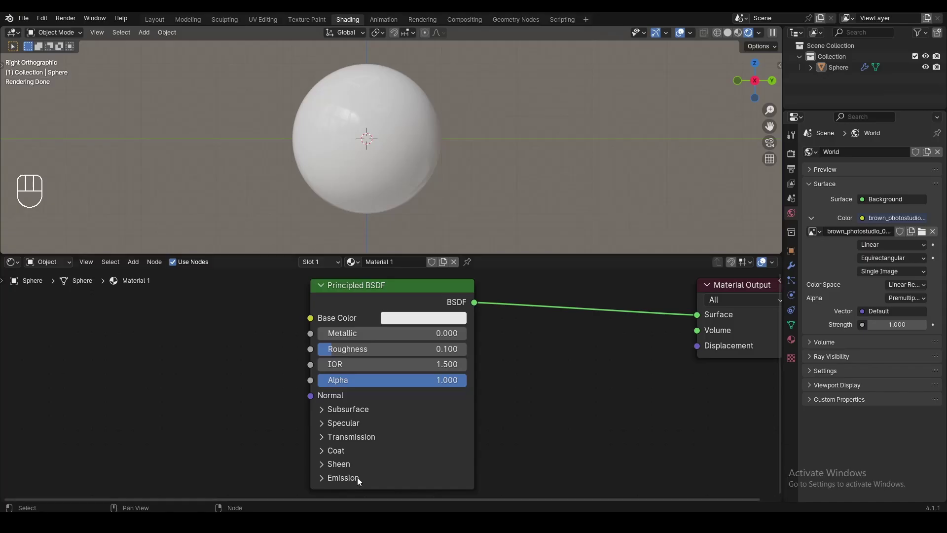
click(415, 364)
key(Return)
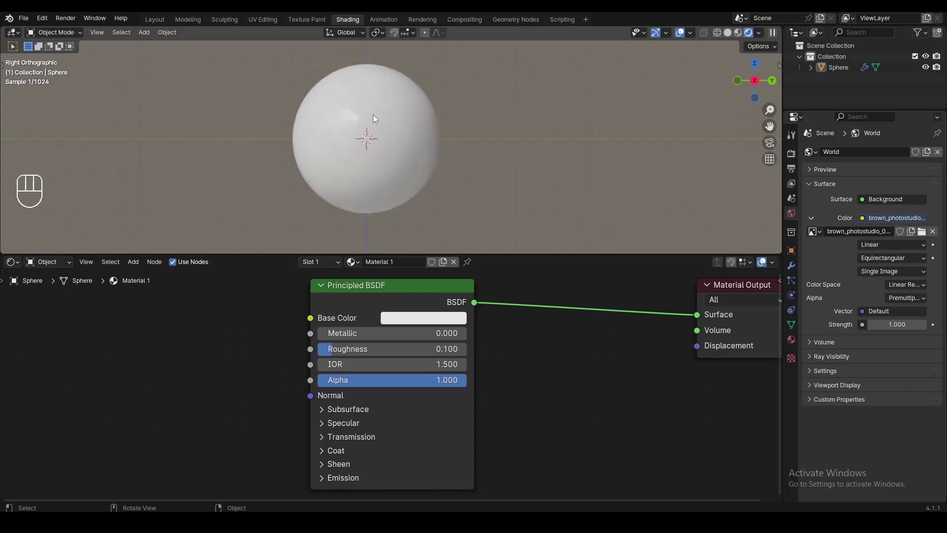
- Return to the IOR list in the browser and jump to the materials starting with W
key(alt+Tab)
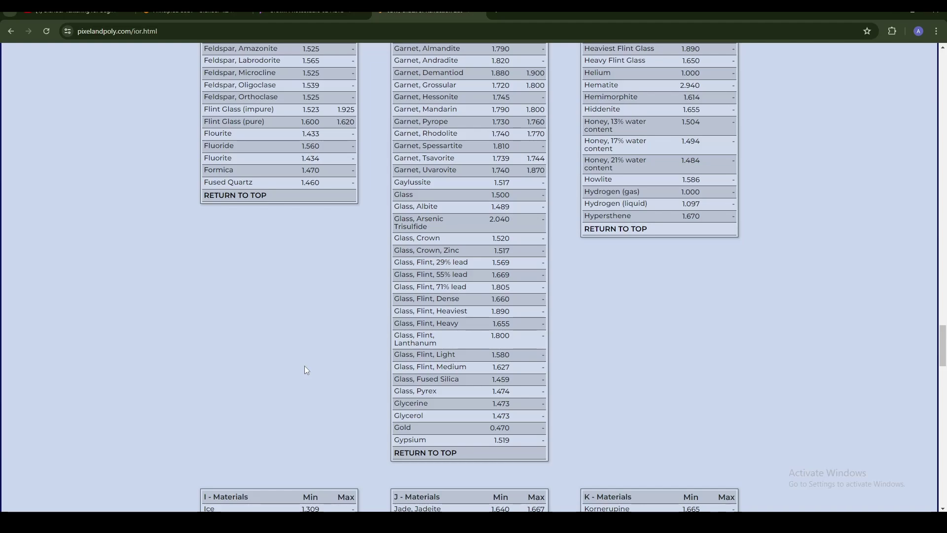
scroll(469, 148, up, 5)
scroll(506, 196, up, 20)
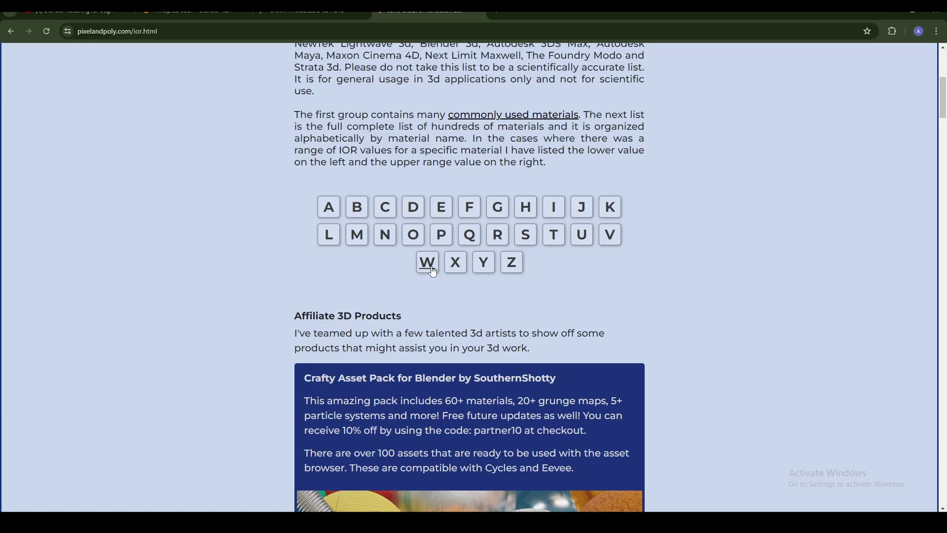
click(432, 269)
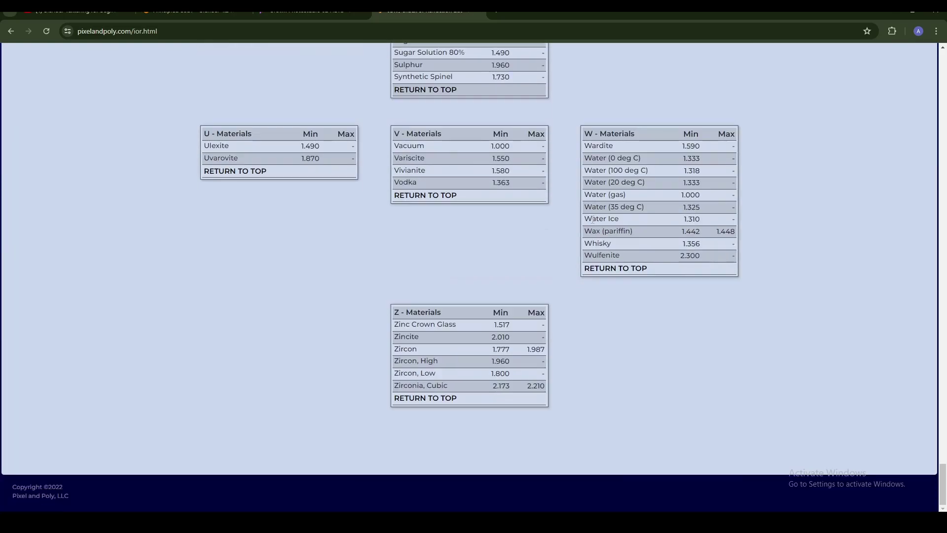
- Look up the IOR of Water (20 deg C) among the W materials and of Vacuum to Vodka among the V materials
drag(585, 182, 645, 183)
click(644, 182)
drag(682, 183, 703, 185)
click(325, 415)
mouse_move(252, 521)
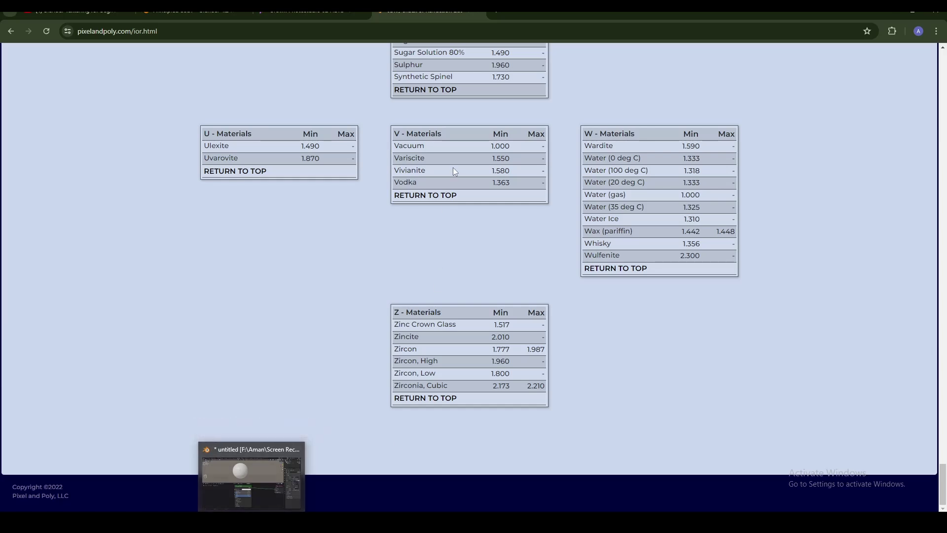
drag(424, 182, 394, 146)
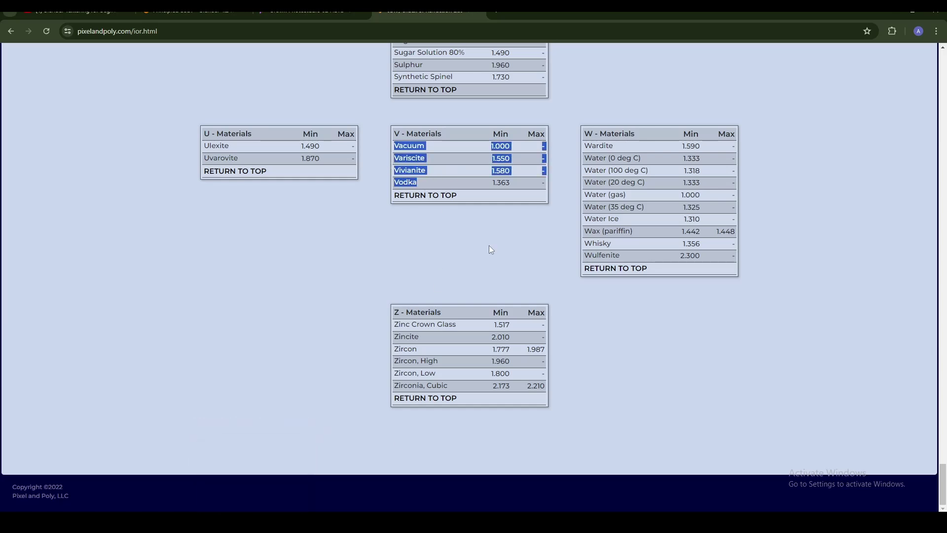
click(480, 335)
- Switch to Blender and set the Principled BSDF's IOR to water's value, 1.333
key(alt+Tab)
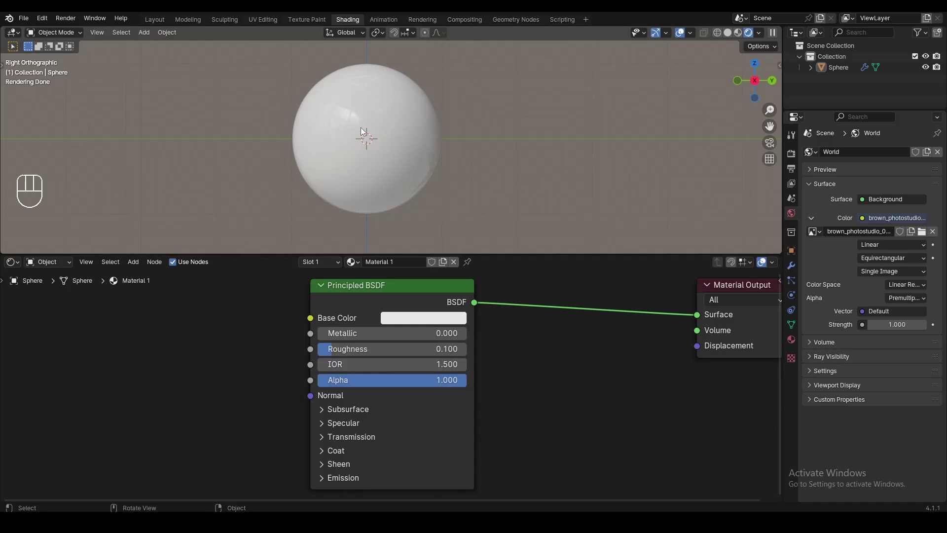
click(431, 365)
text(1.333)
- Set the Principled BSDF's IOR back to 1.5
click(370, 366)
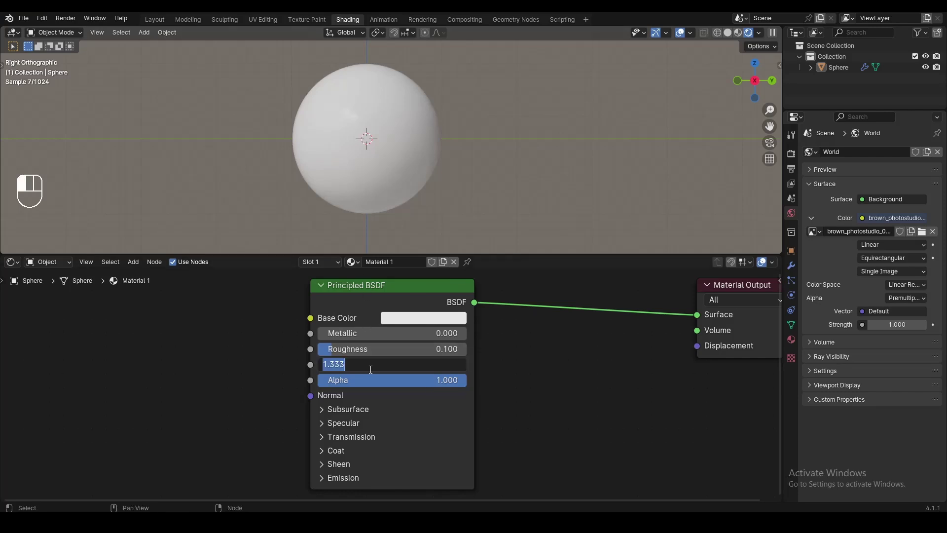
text(1.5)
key(Return)
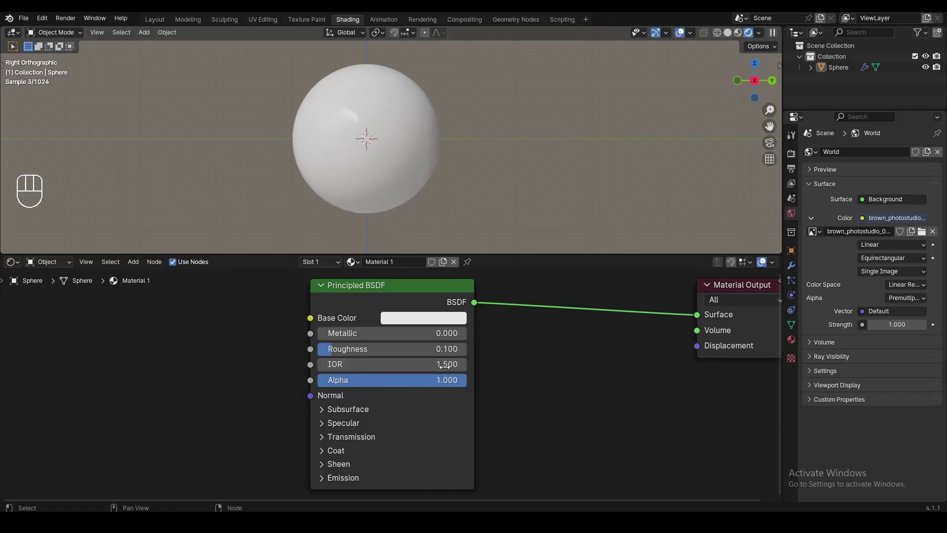
- Lower the Principled BSDF's Alpha to 0.000 and check the sphere from another angle and in the right orthographic view
scroll(508, 362, down, 1)
scroll(506, 374, up, 2)
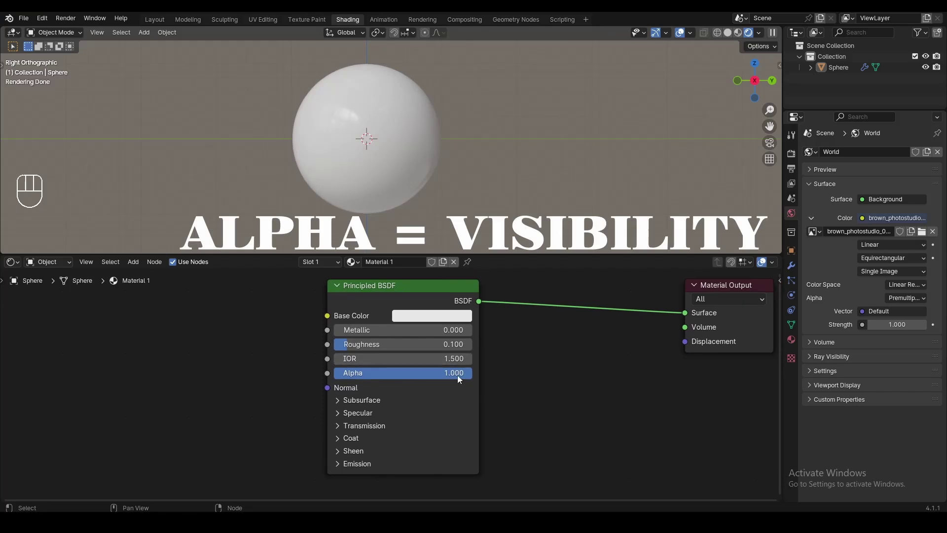
drag(459, 373, 334, 373)
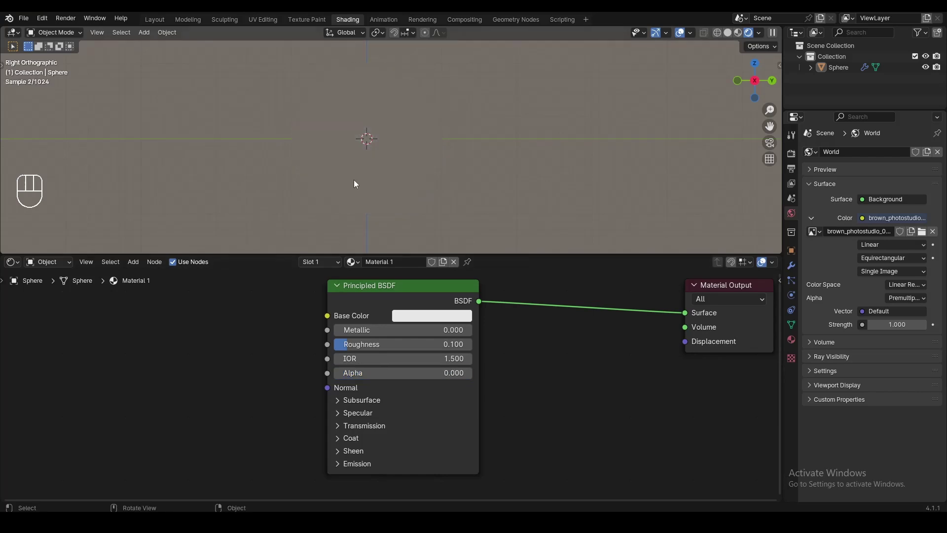
alt+middle_drag(403, 141, 508, 169)
click(750, 91)
- Raise the Principled BSDF's Alpha to 1.000, try 0.500 for comparison, and return it to 1.000
ctrl+drag(345, 373, 473, 373)
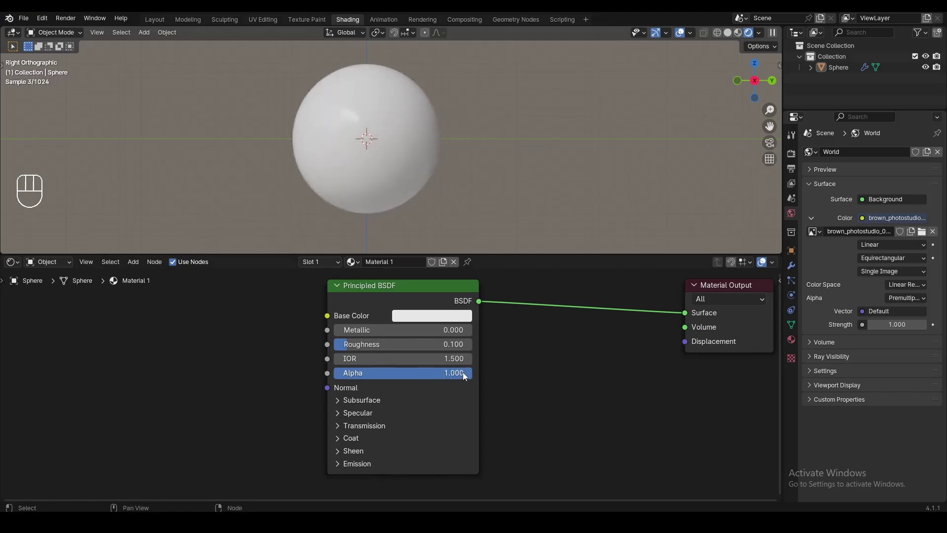
drag(465, 375, 402, 375)
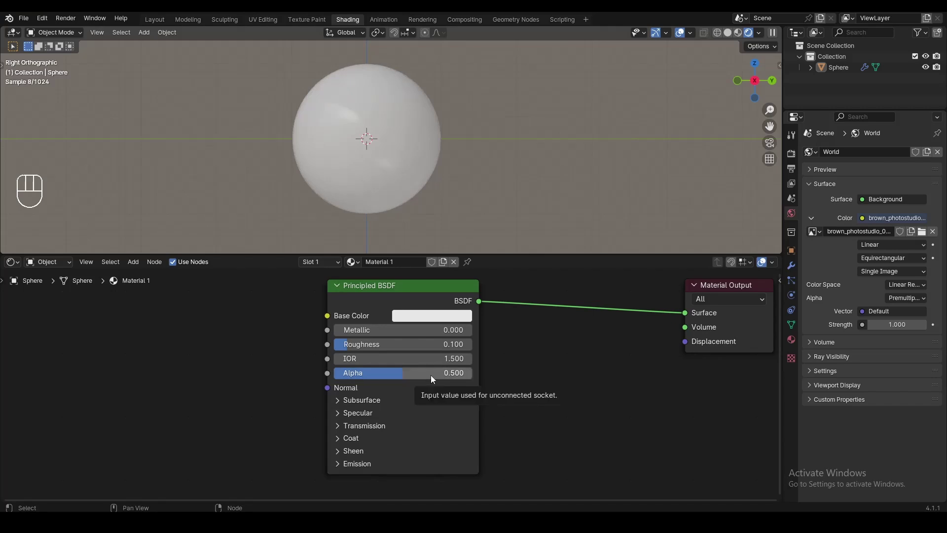
drag(398, 374, 471, 374)
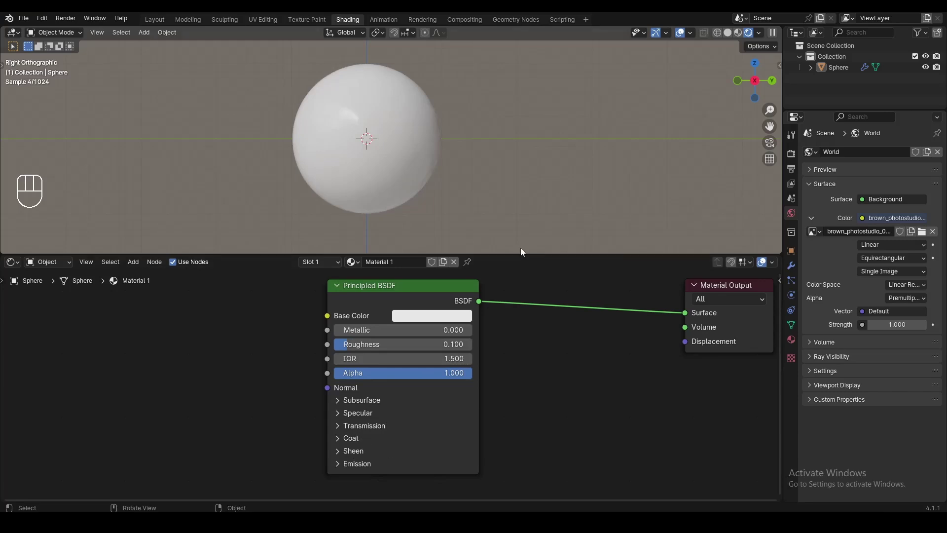
- Enlarge the node editor by shrinking the 3D viewport's height, and bring the lower part of the Principled BSDF into focus
drag(528, 255, 526, 226)
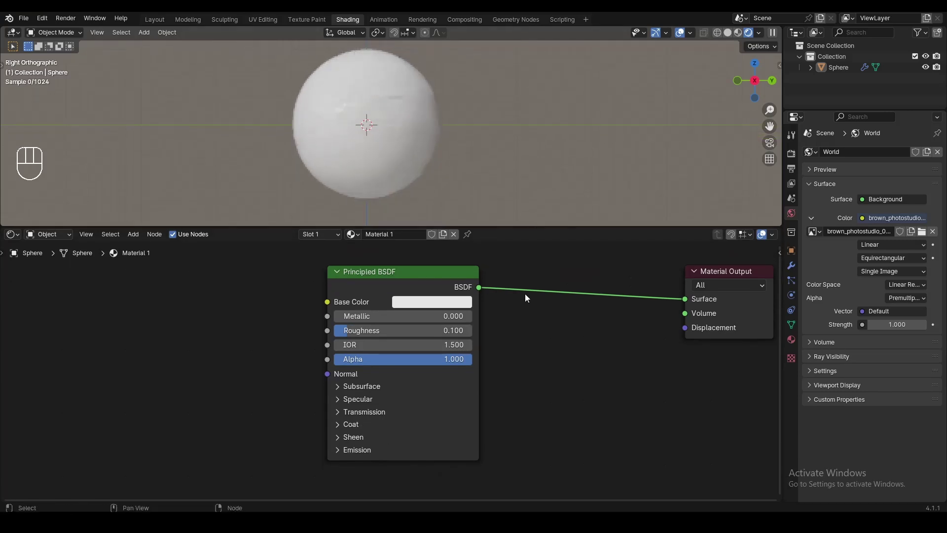
scroll(483, 403, down, 1)
scroll(490, 353, up, 2)
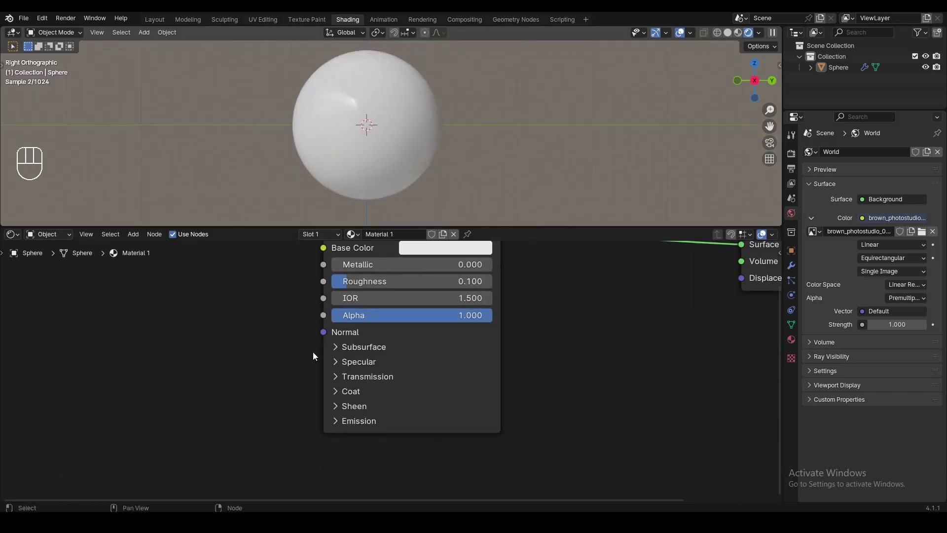
drag(321, 334, 309, 337)
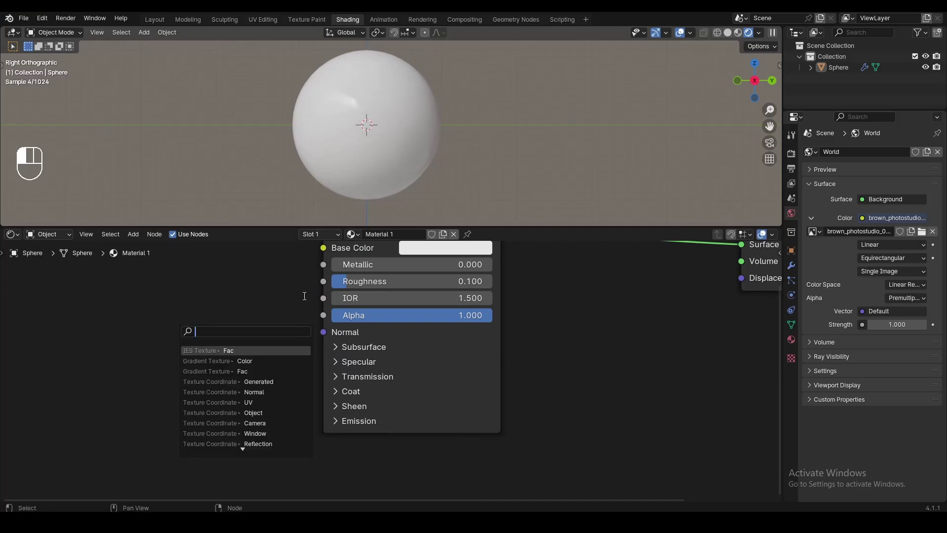
click(303, 295)
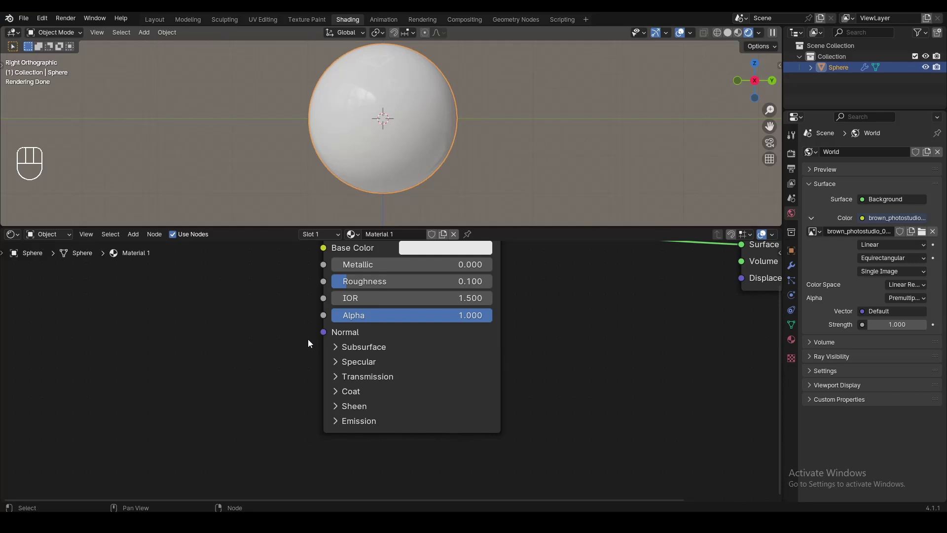
drag(324, 332, 295, 332)
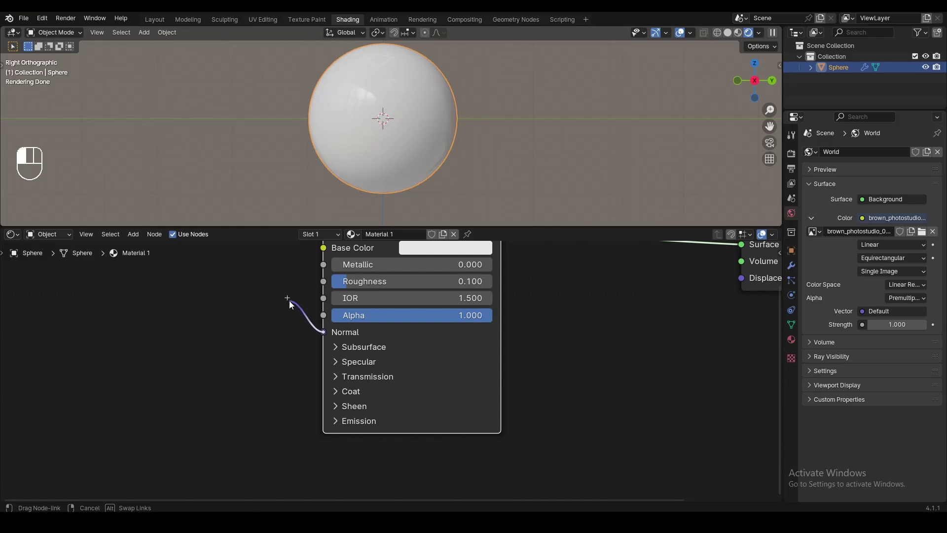
drag(287, 290, 289, 286)
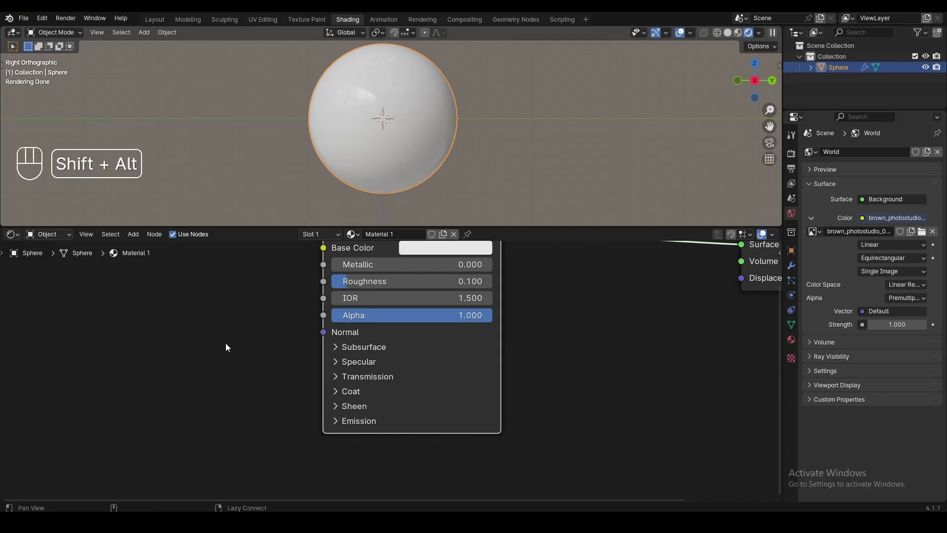
- Add a Noise Texture node beside the Principled BSDF, on its input side
scroll(226, 336, down, 3)
key(shift+a)
click(203, 312)
text(noise)
key(Return)
click(102, 302)
- Add a Bump node between the Noise Texture and the Principled BSDF
key(shift+a)
click(257, 302)
text(bump)
key(Return)
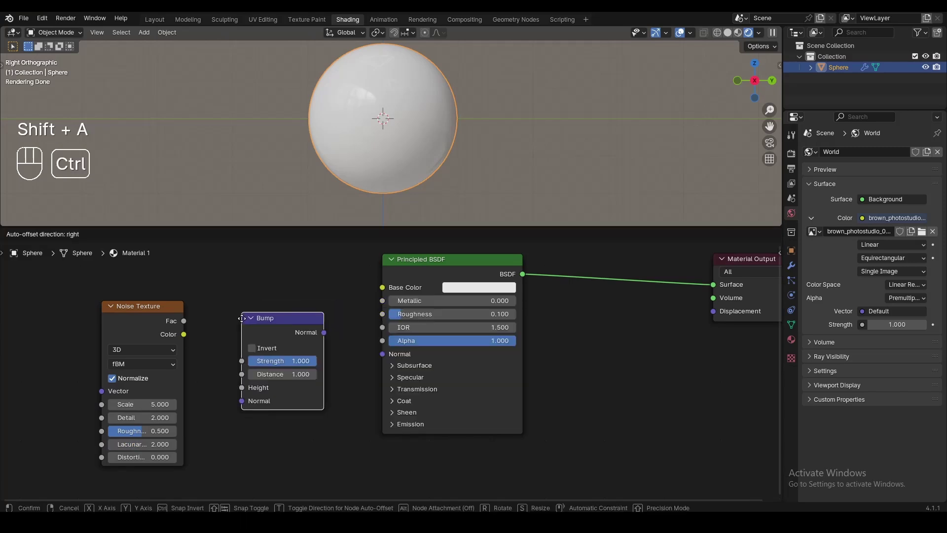
click(230, 324)
- Give the Noise Texture Mapping and Texture Coordinate nodes, and link its Fac output to the Bump node's Height
click(143, 306)
key(ctrl+t)
scroll(91, 363, down, 3)
scroll(385, 362, up, 4)
drag(174, 301, 225, 385)
middle_drag(249, 393, 326, 399)
scroll(328, 400, down, 1)
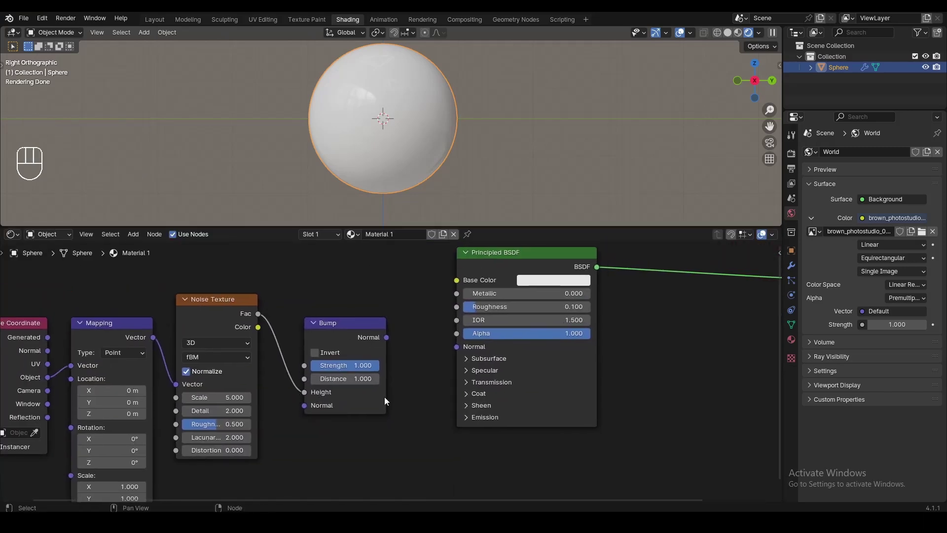
- Link the Bump node's Normal output to the Principled BSDF's Normal input
click(471, 348)
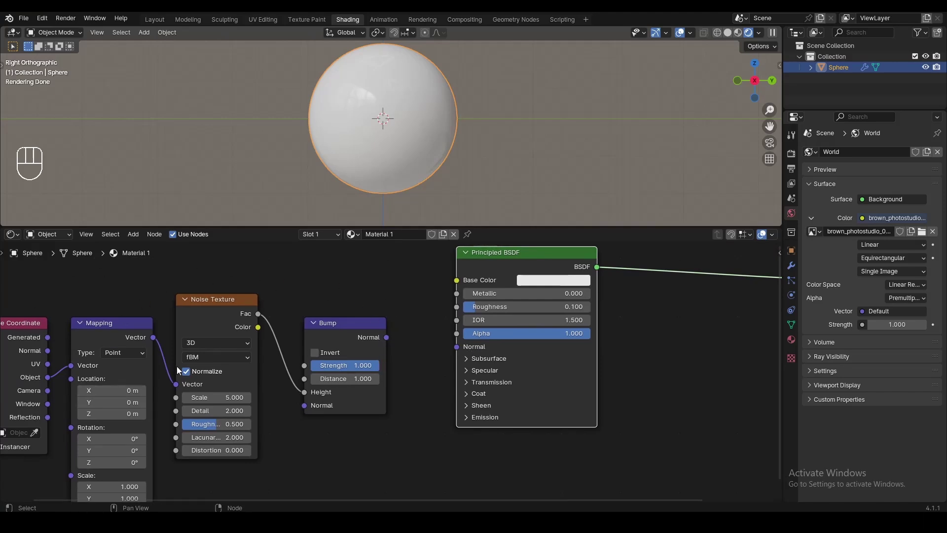
scroll(398, 342, down, 1)
shift+middle_drag(398, 343, 415, 335)
scroll(418, 337, up, 1)
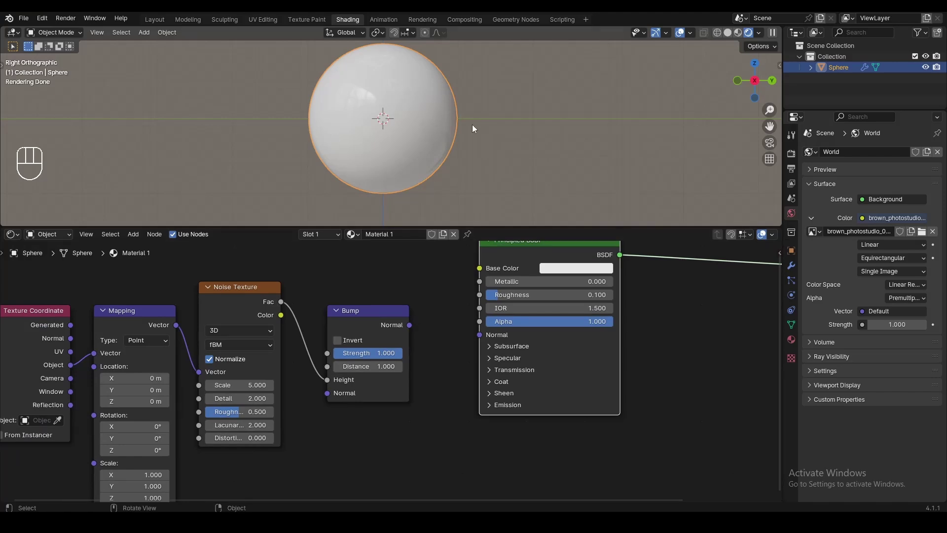
drag(409, 324, 488, 329)
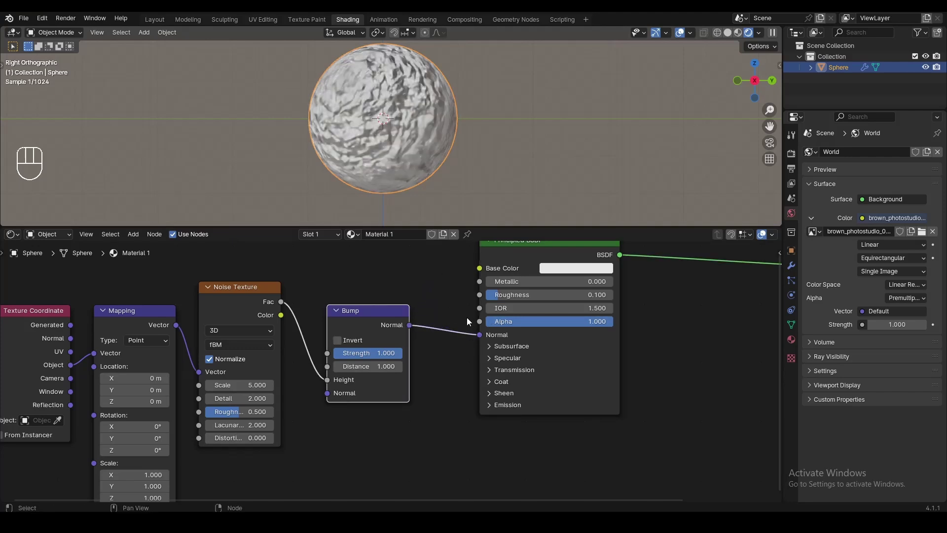
- Raise the Noise Texture's Scale to 14.300 and inspect the bumps from several angles, ending in the right orthographic view
click(228, 287)
drag(239, 385, 274, 353)
alt+drag(498, 128, 472, 155)
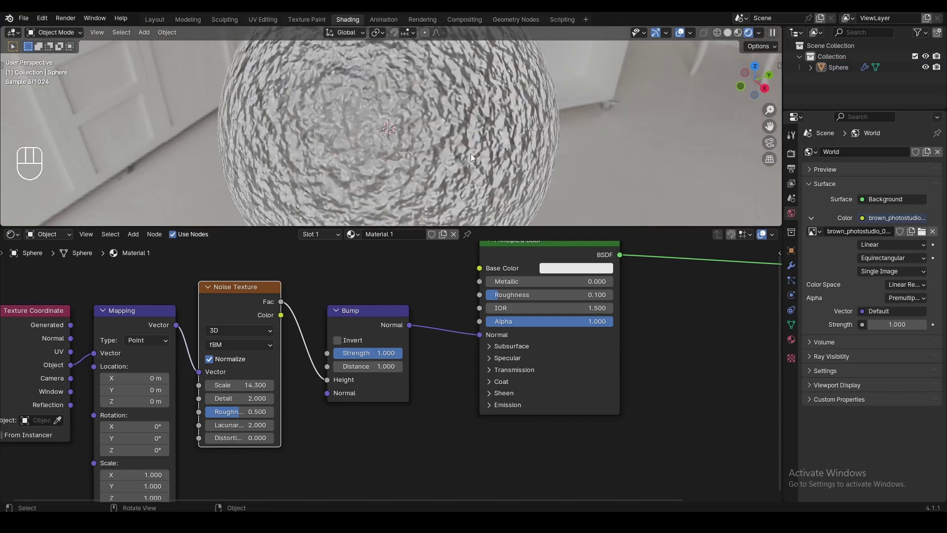
scroll(471, 154, down, 3)
alt+drag(433, 162, 724, 111)
click(763, 80)
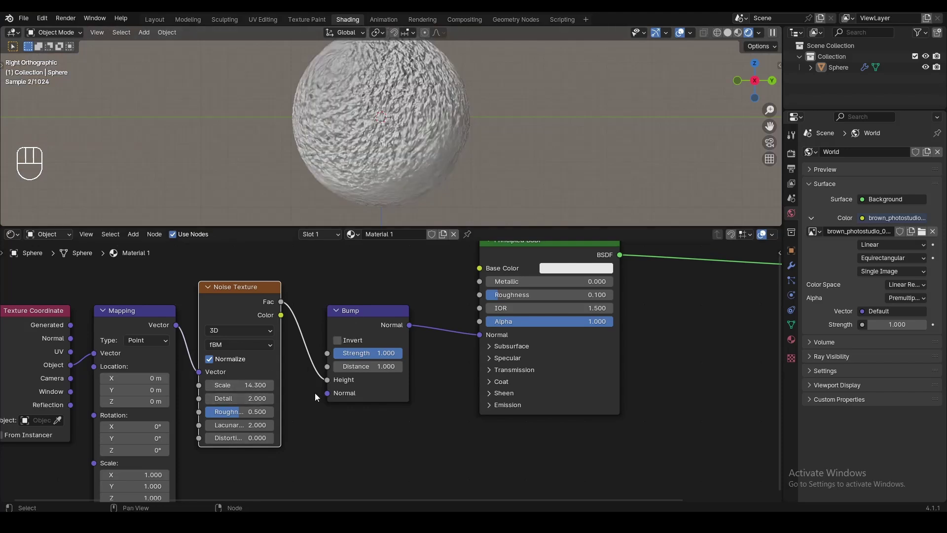
- Set the Bump node's Distance to 0.1 and check the sphere's mesh briefly in Edit Mode
click(378, 366)
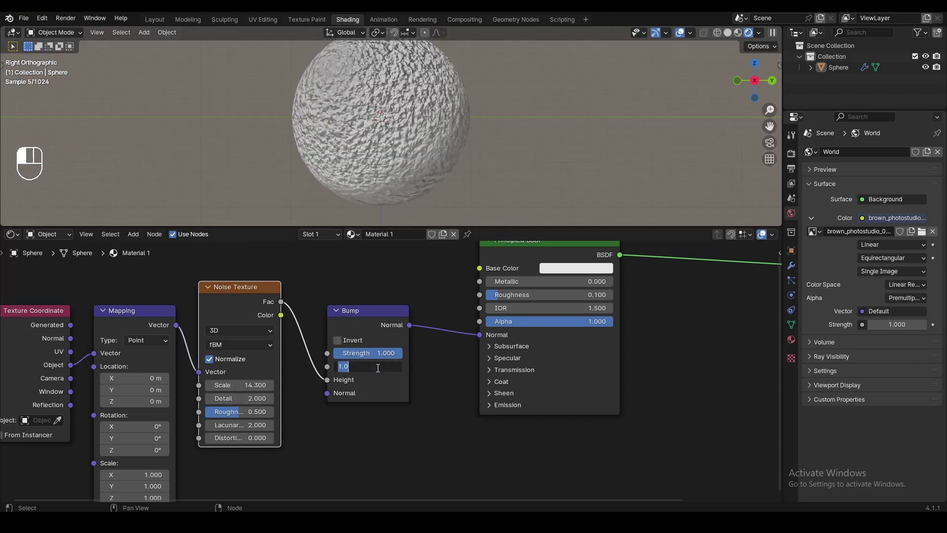
text(0.1)
key(Return)
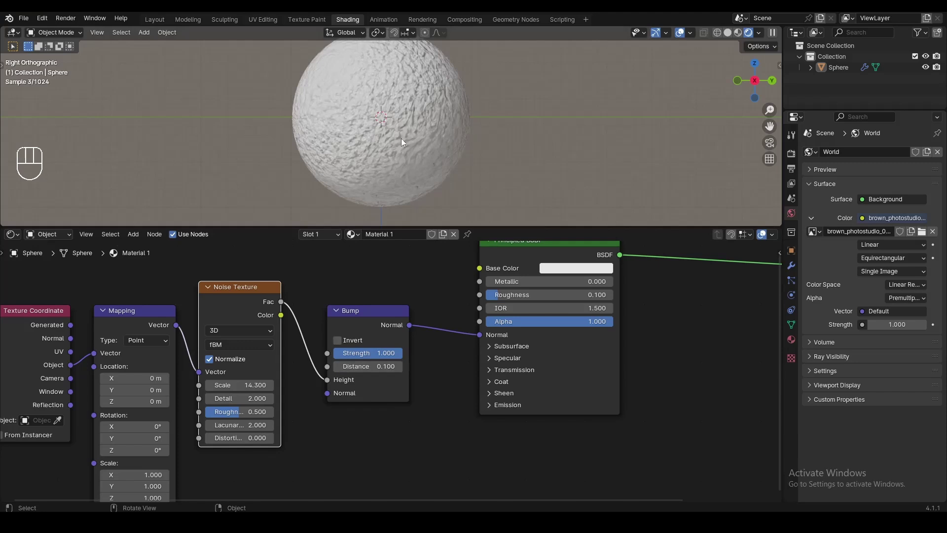
key(Tab)
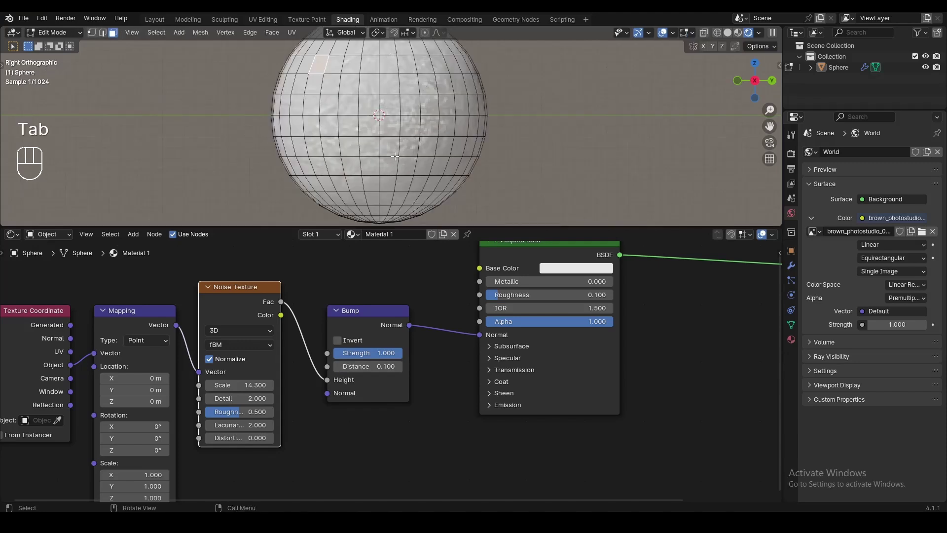
key(Tab)
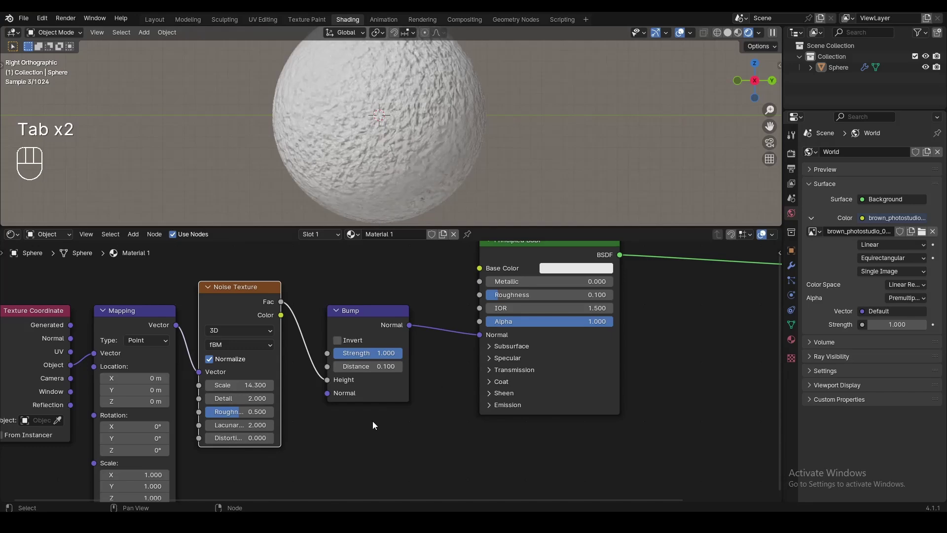
- Add a Wave Texture, feed it from the Mapping node's Vector, and link its Color to the Bump node's Height
key(shift+a)
text(textu)
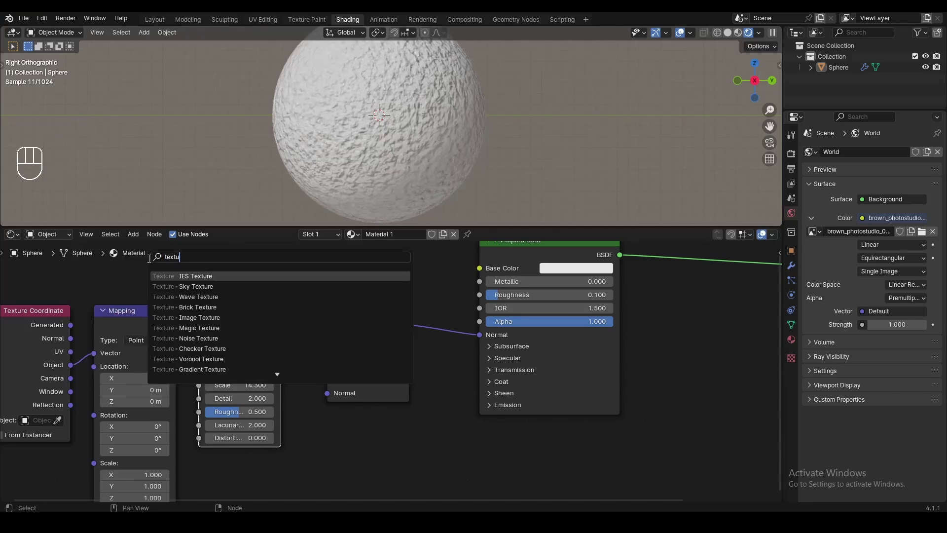
key(Down)
key(Return)
click(186, 367)
drag(199, 372, 327, 436)
alt+shift+drag(335, 429, 301, 389)
scroll(345, 385, down, 2)
- Set the Wave Texture's bands direction to Y and the Bump node's Strength to 0.500, and view the sphere in perspective
click(348, 368)
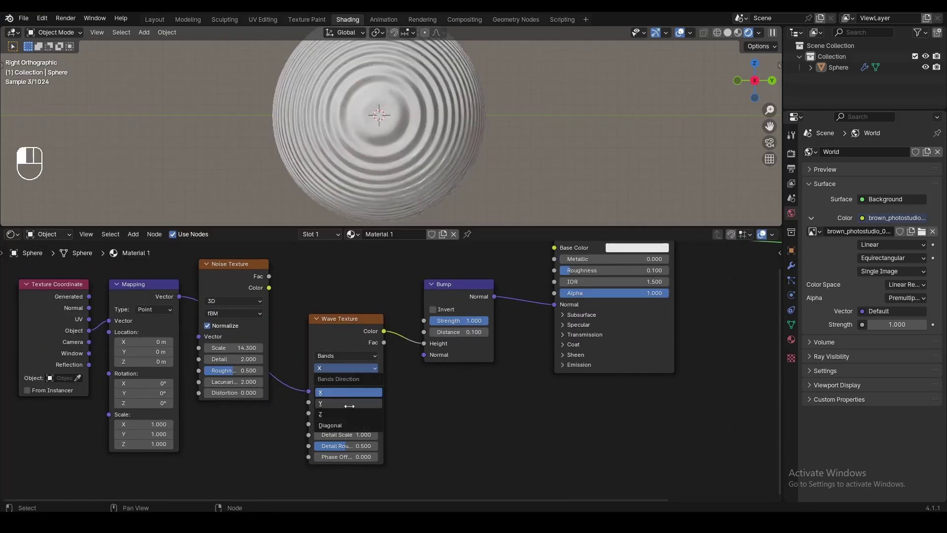
click(349, 403)
ctrl+drag(481, 323, 450, 323)
middle_drag(469, 148, 486, 155)
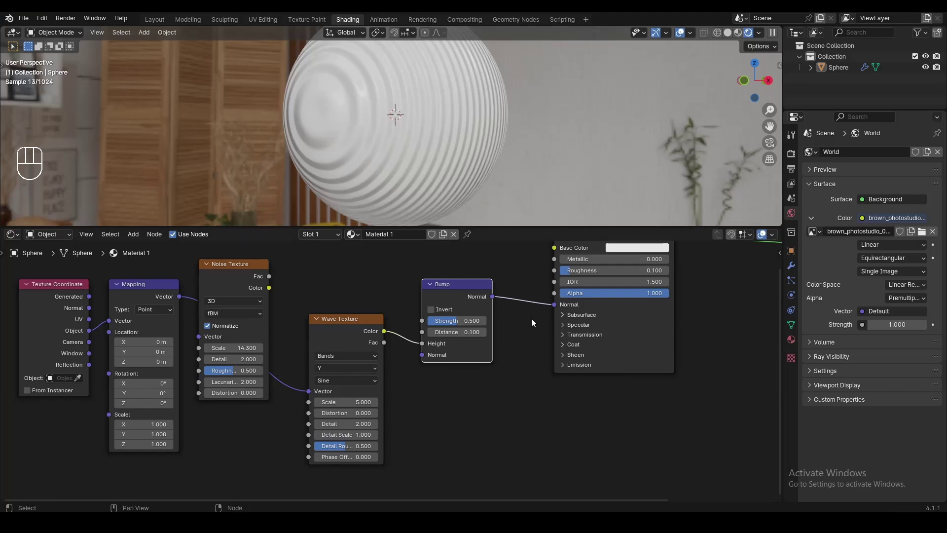
- Delete the Texture Coordinate, Mapping, Noise Texture, Wave Texture and Bump nodes from the material
scroll(532, 320, down, 2)
alt+shift+middle_drag(447, 369, 471, 377)
drag(75, 275, 473, 339)
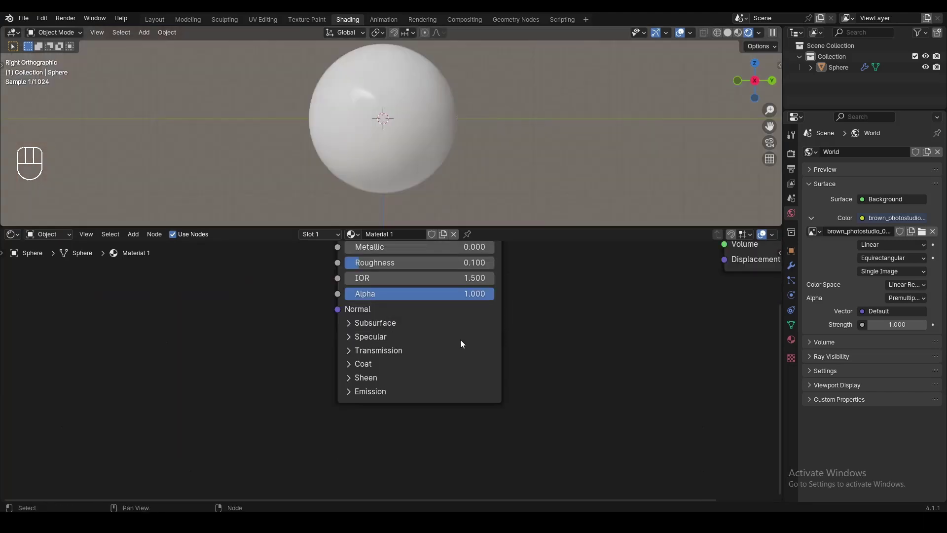
- Expand the Principled BSDF's Subsurface section to examine its Weight, Radius, Scale and Anisotropy settings
click(374, 327)
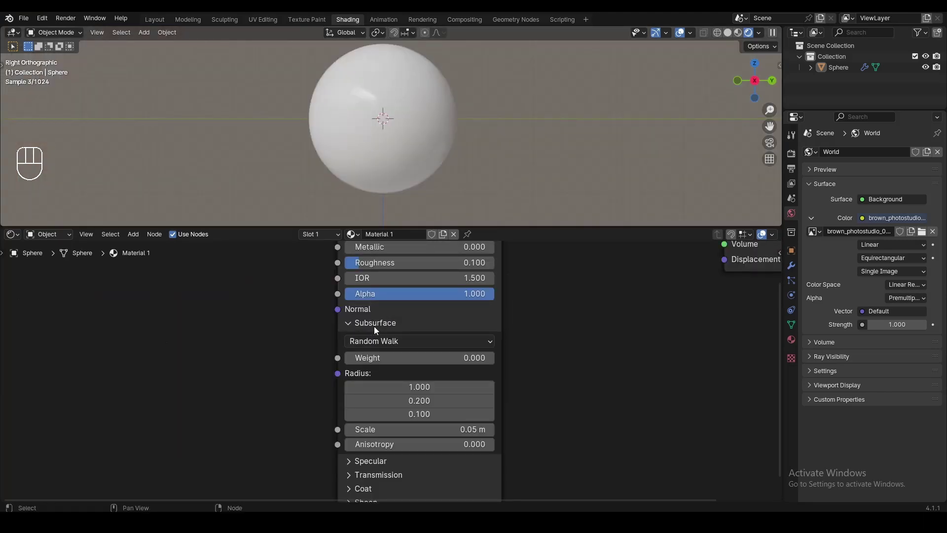
click(374, 327)
click(374, 326)
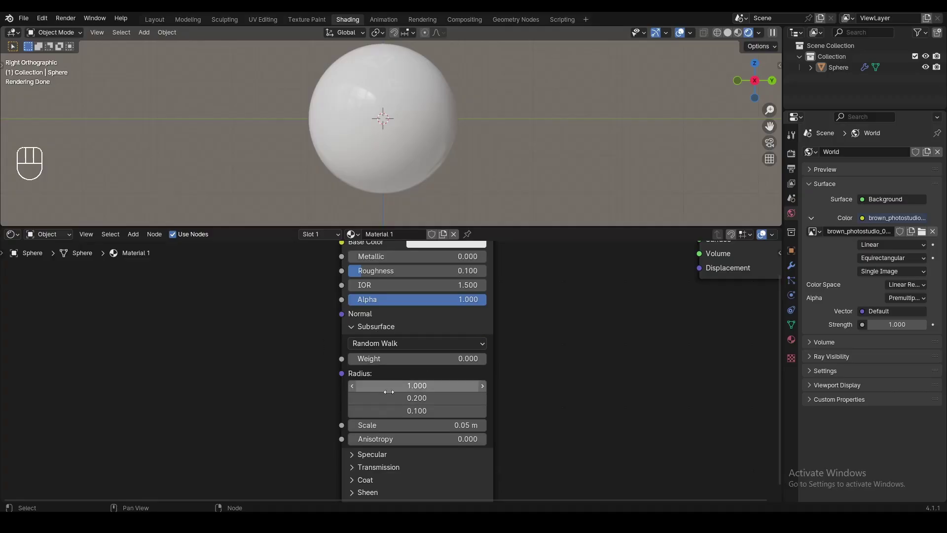
- Collapse the Subsurface section and expand the Principled BSDF's Specular section
click(383, 326)
click(371, 338)
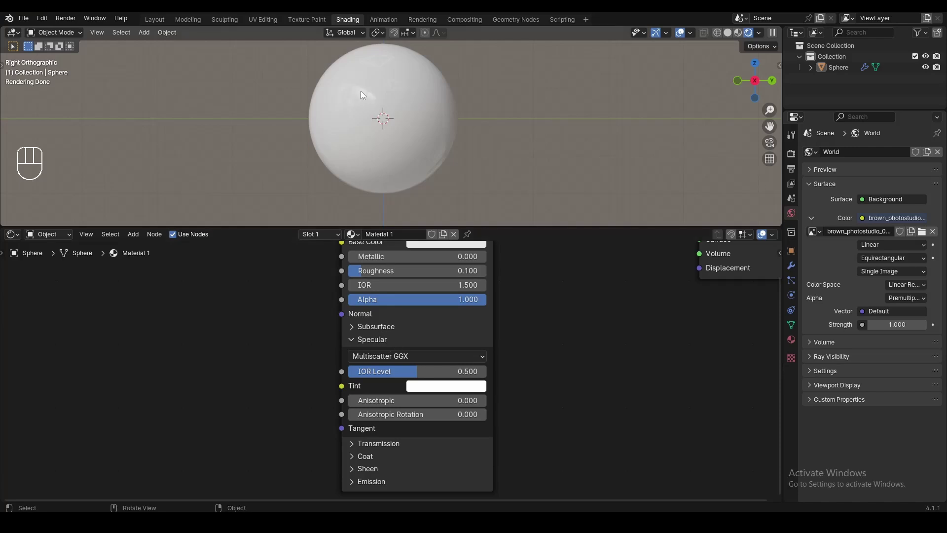
drag(745, 101, 738, 81)
middle_drag(412, 317, 415, 342)
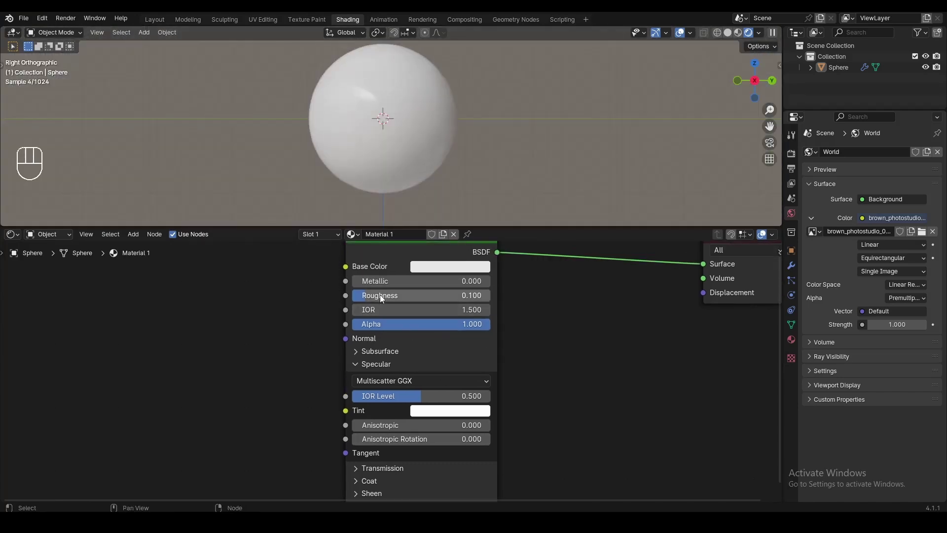
- Set the Principled BSDF's Roughness to 0.000 and view the Specular distribution options, keeping Multiscatter GGX
drag(380, 295, 361, 286)
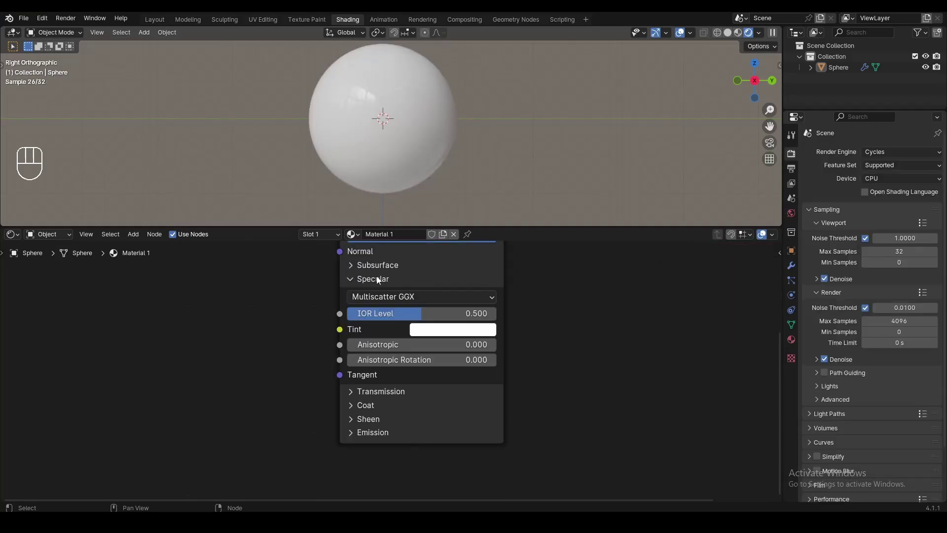
click(383, 296)
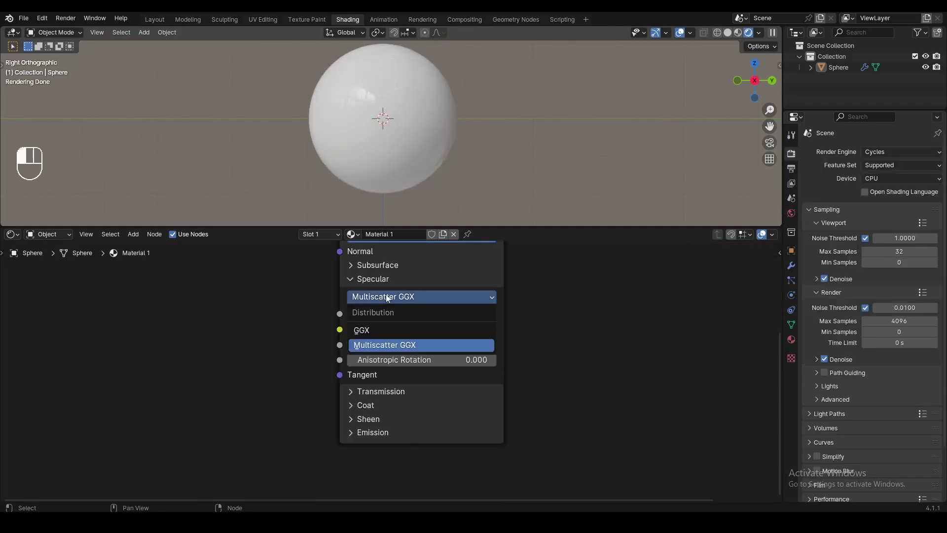
click(380, 303)
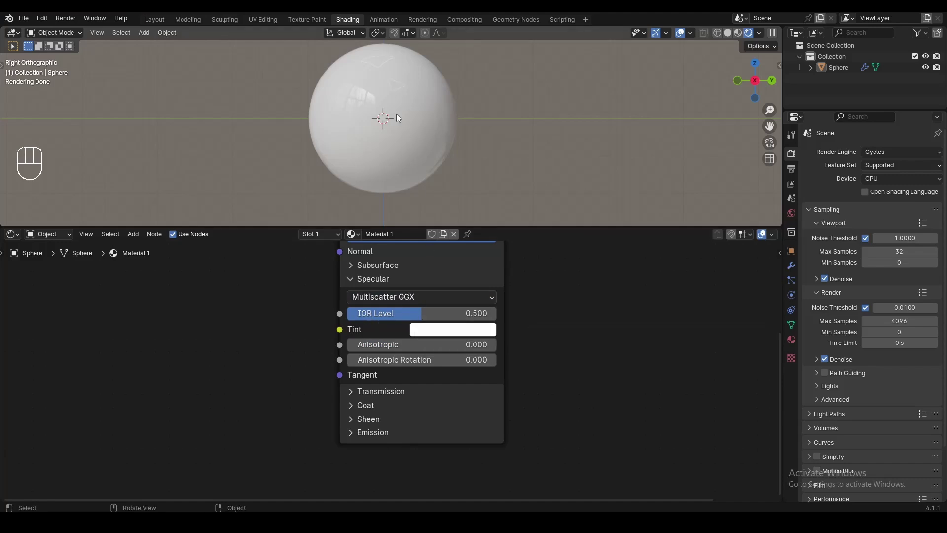
- Try a Specular IOR Level of 1 on the Principled BSDF and return it to 0.5
click(432, 316)
text(1)
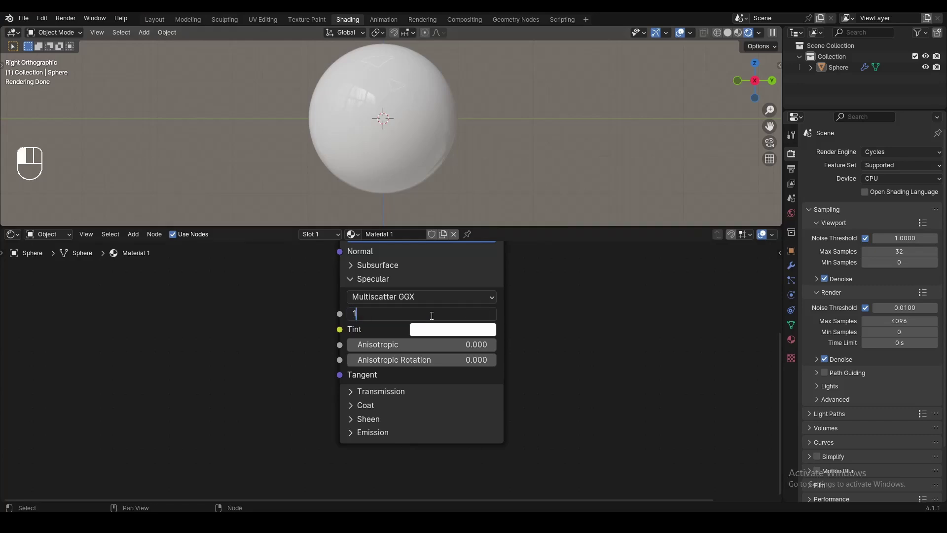
key(Return)
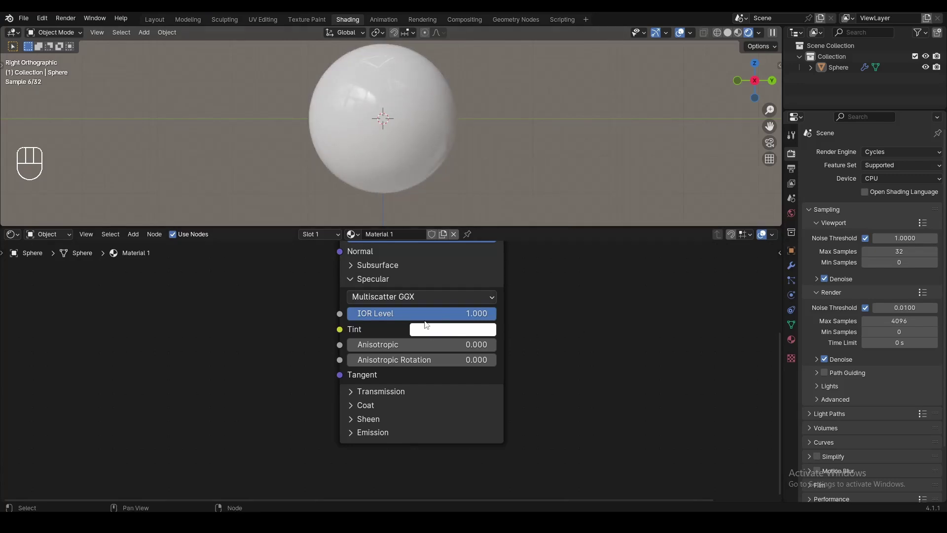
click(452, 316)
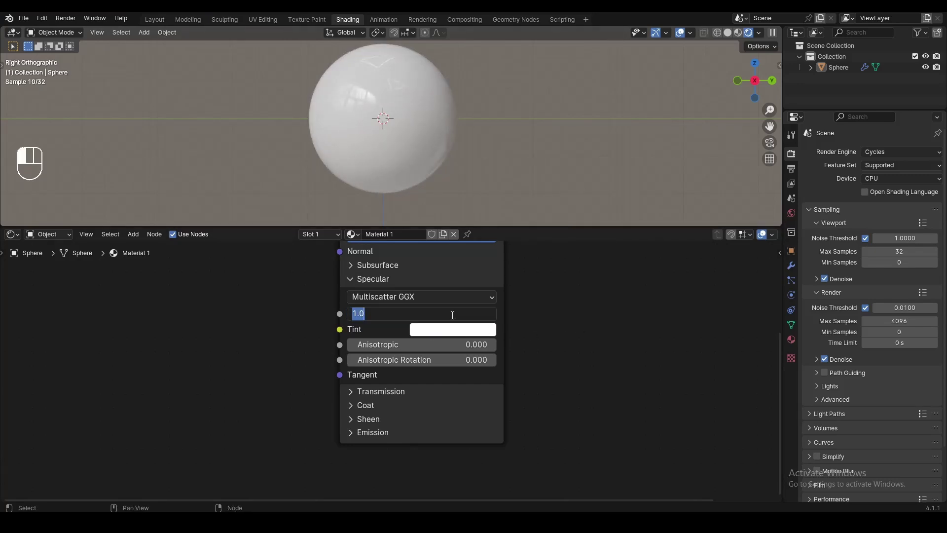
text(.5)
key(Return)
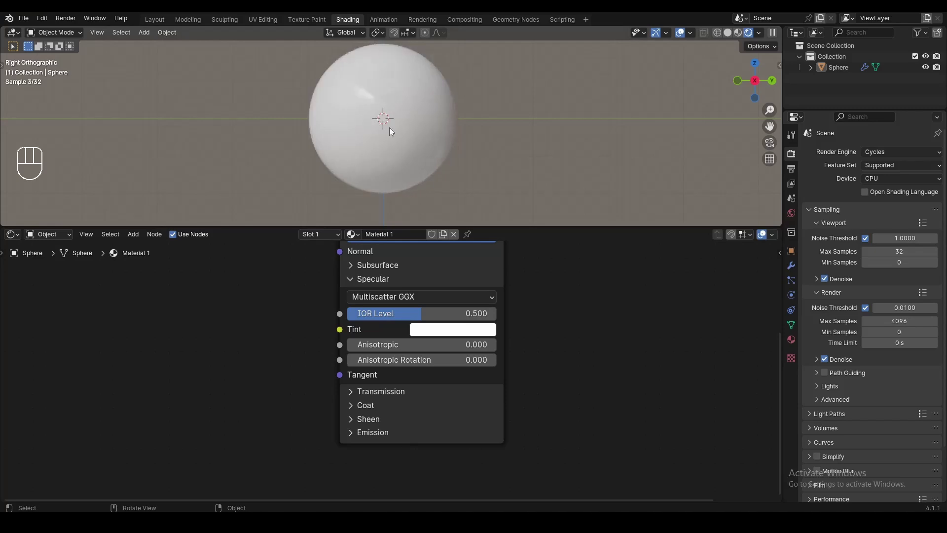
- Try a Specular IOR Level of 0, inspect the sphere from another angle, and reset the level to its default
click(432, 314)
text(0)
key(Return)
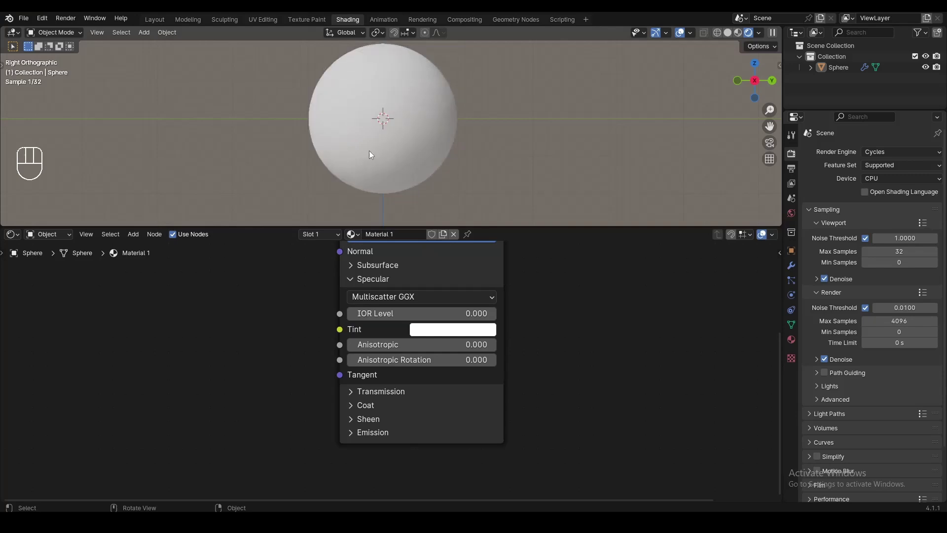
alt+middle_drag(369, 151, 629, 119)
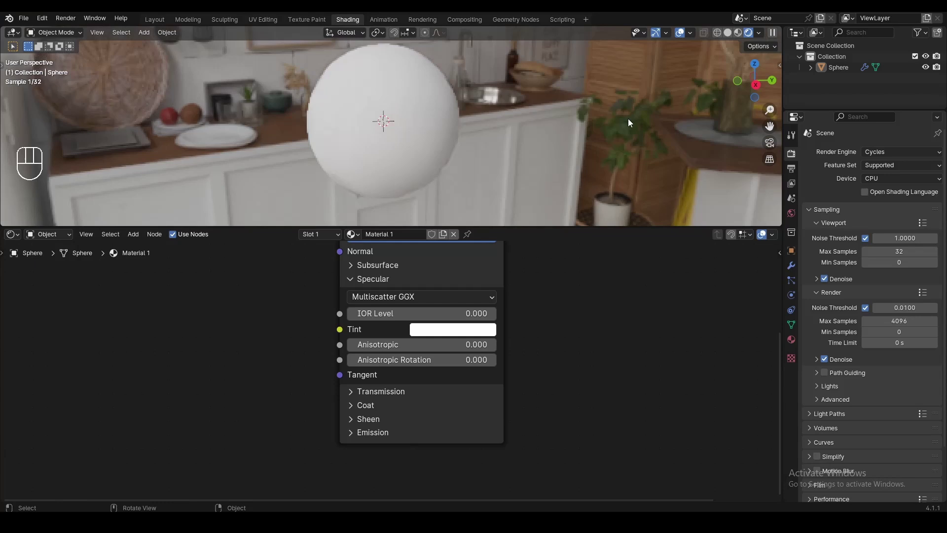
click(756, 84)
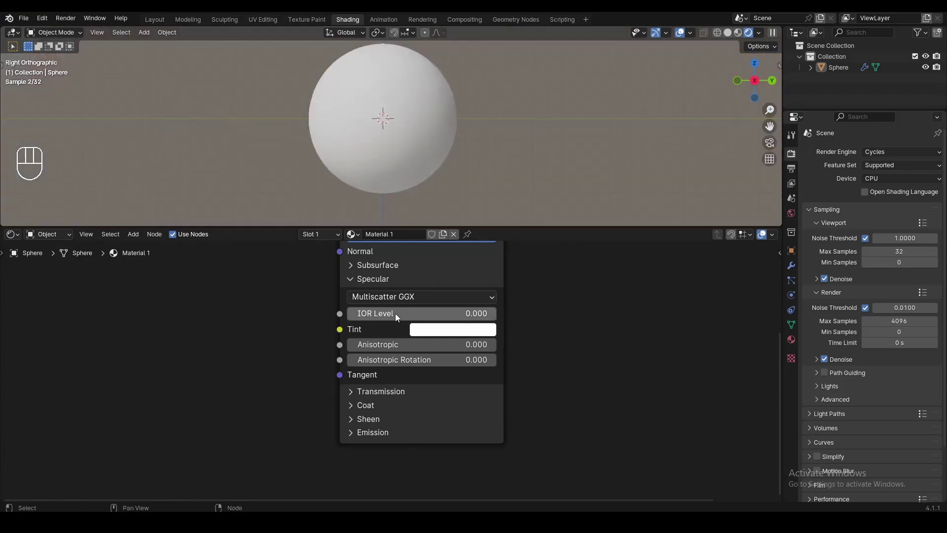
key(BackSpace)
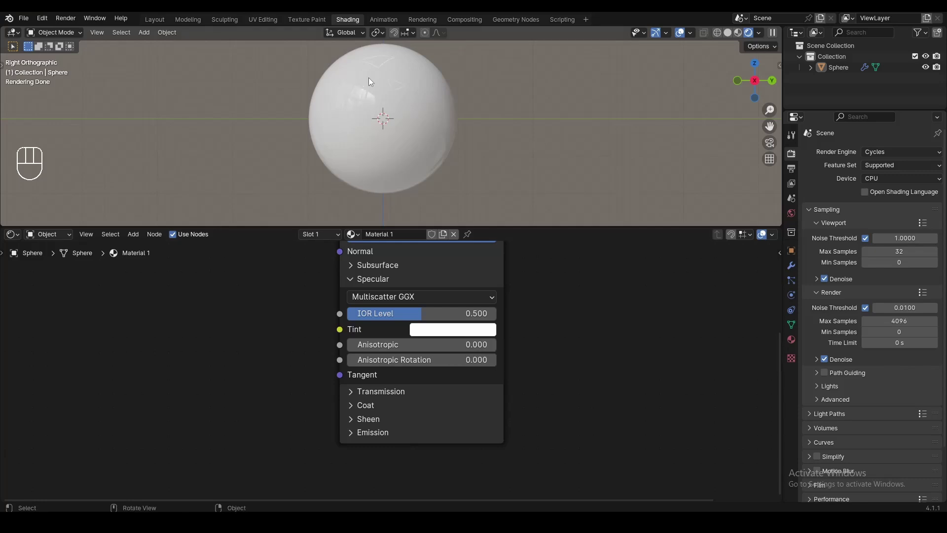
- Change the Specular Tint to orange, hue about 0.034, and enlarge the 3D viewport to inspect the sphere's reflections
click(452, 332)
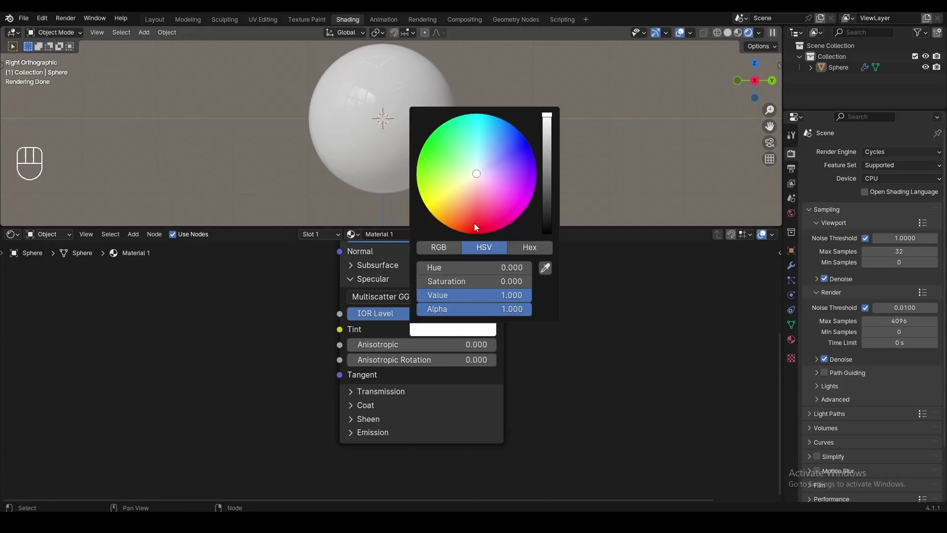
drag(478, 173, 445, 227)
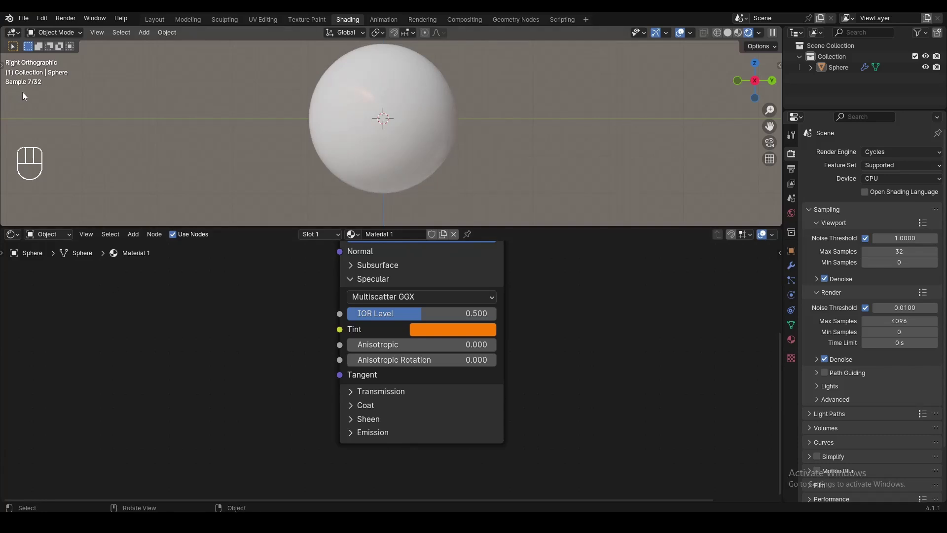
drag(310, 227, 311, 428)
middle_drag(316, 207, 612, 89)
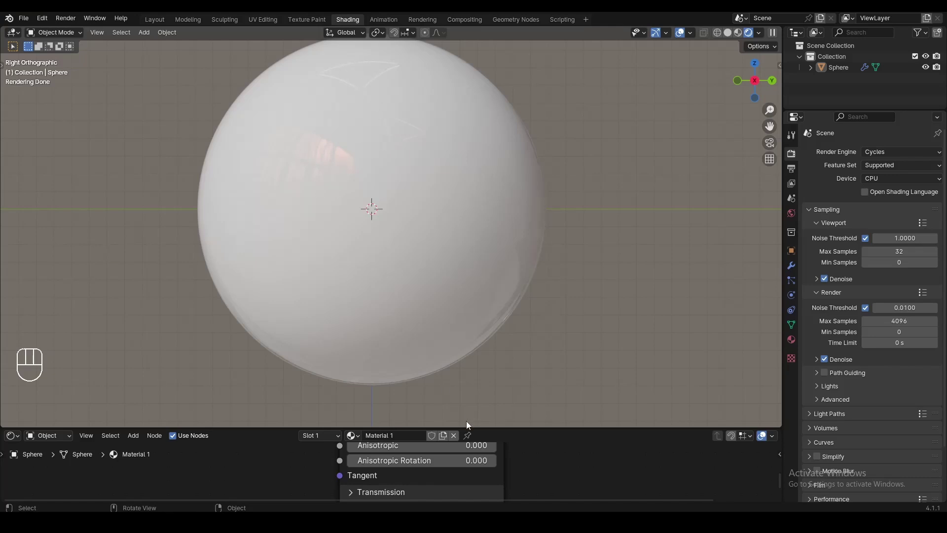
- Change the Specular Tint's hue to blue, about 0.644, and shrink the 3D viewport to show more of the node editor
alt+shift+scroll(545, 463, down, 5)
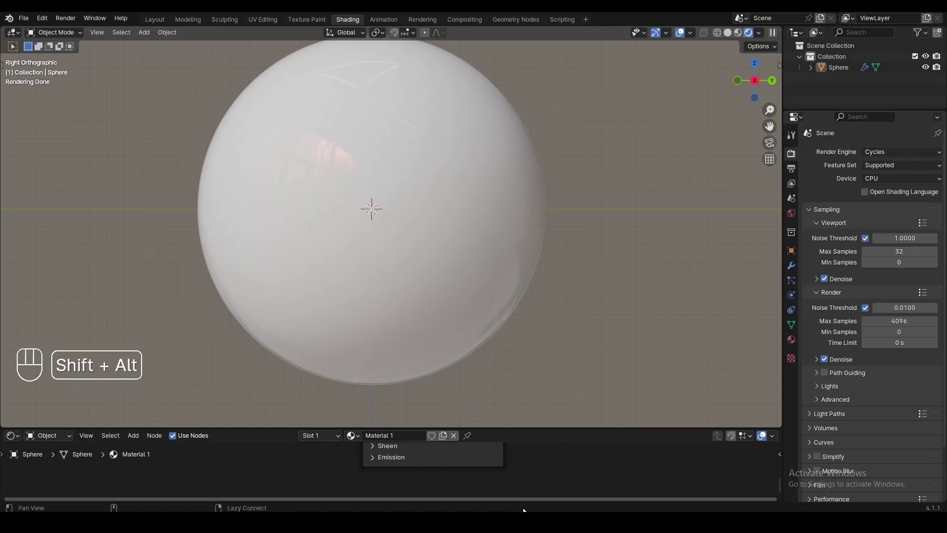
alt+shift+scroll(539, 470, up, 5)
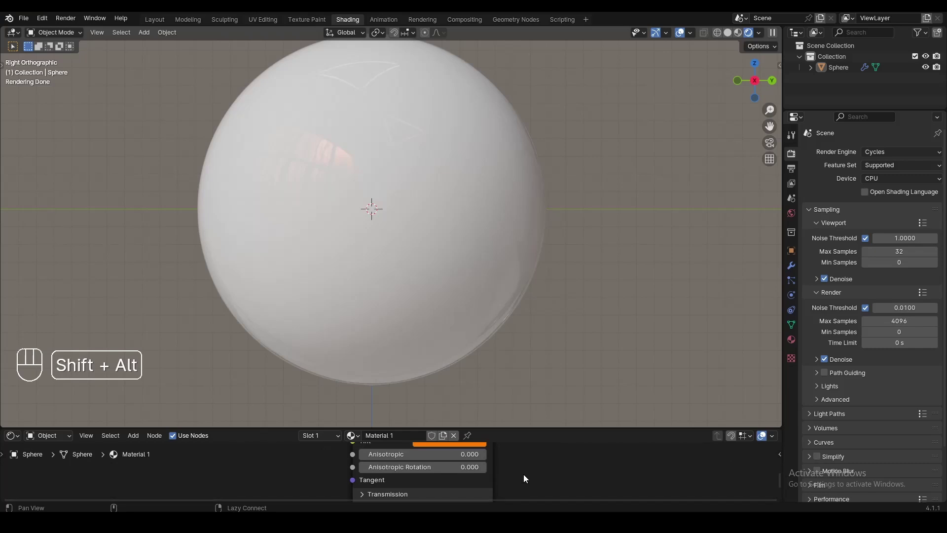
alt+shift+scroll(523, 474, up, 2)
click(473, 468)
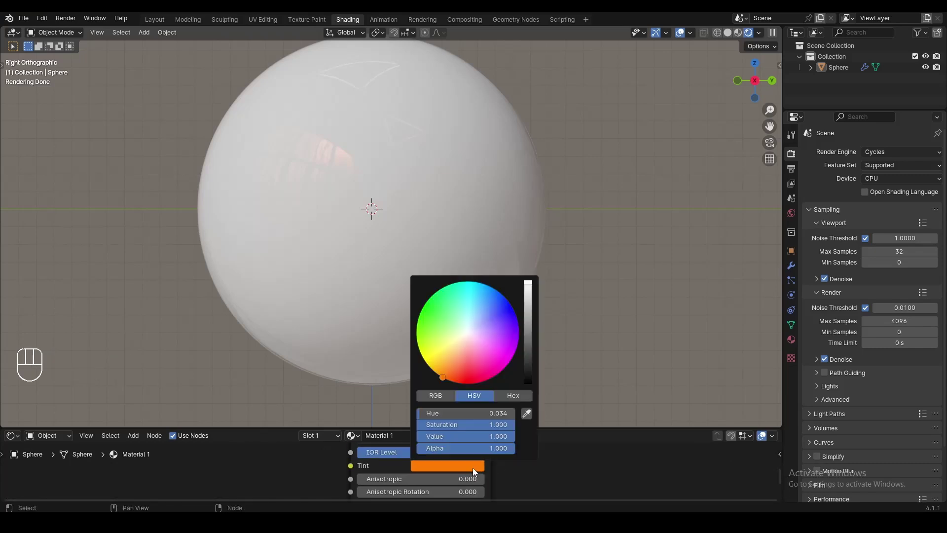
mouse_move(451, 414)
mouse_down()
mouse_move(511, 431)
mouse_move(486, 437)
mouse_up()
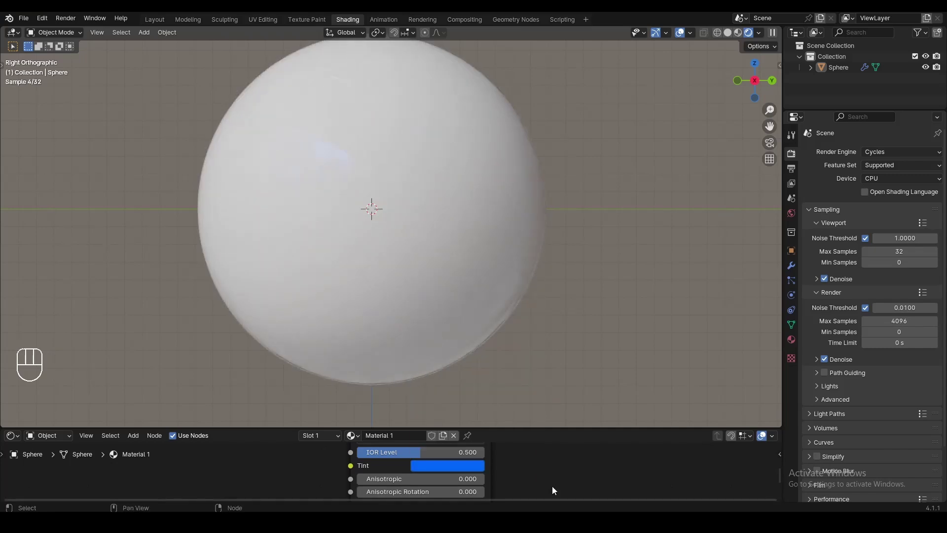
drag(552, 429, 533, 285)
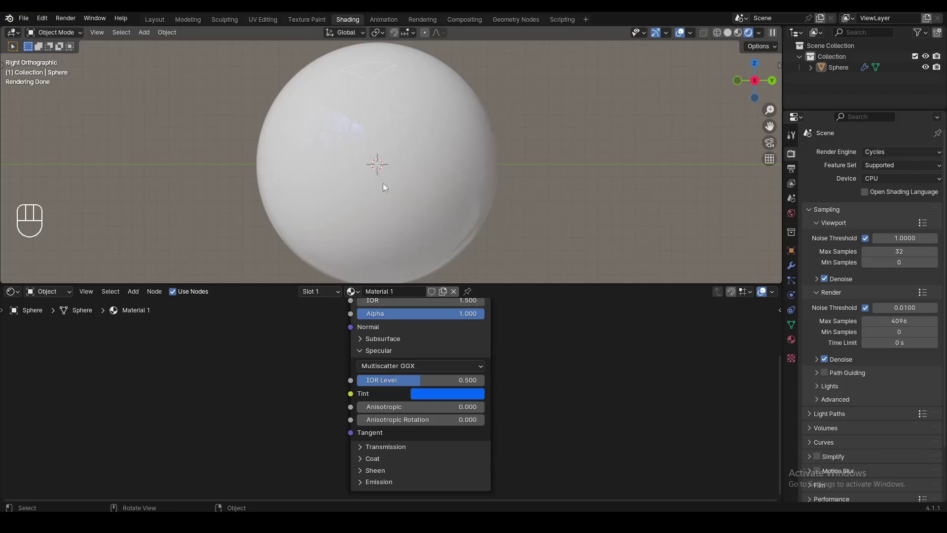
- Set the Specular Tint's saturation to 0.000 to make it white, and collapse the Specular section
click(448, 394)
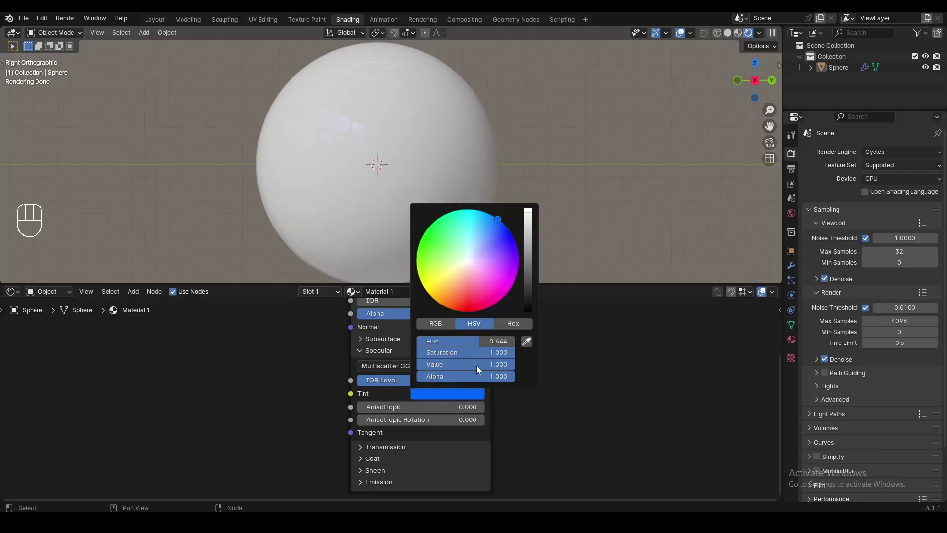
drag(512, 352, 415, 353)
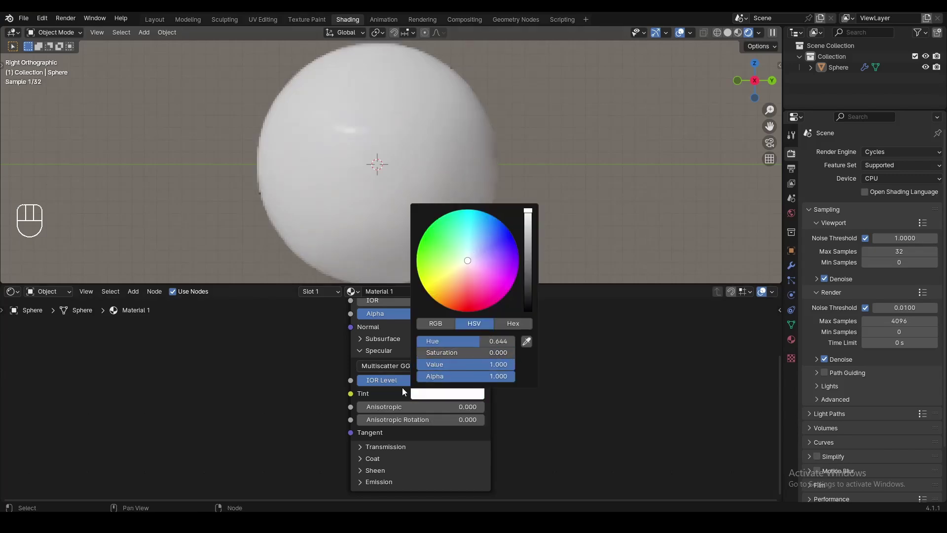
click(392, 351)
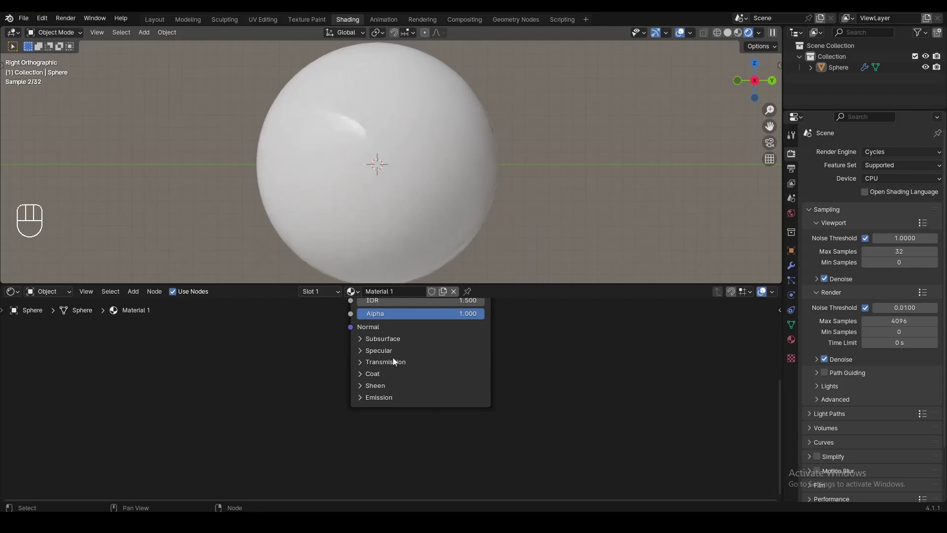
- Expand the Principled BSDF's Transmission section and set its Weight to 1.000
click(390, 362)
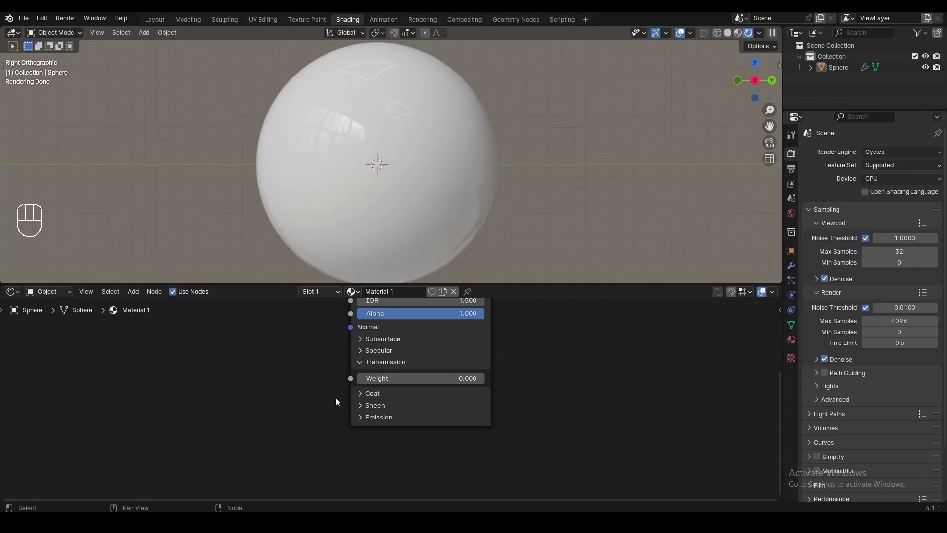
drag(360, 380, 483, 379)
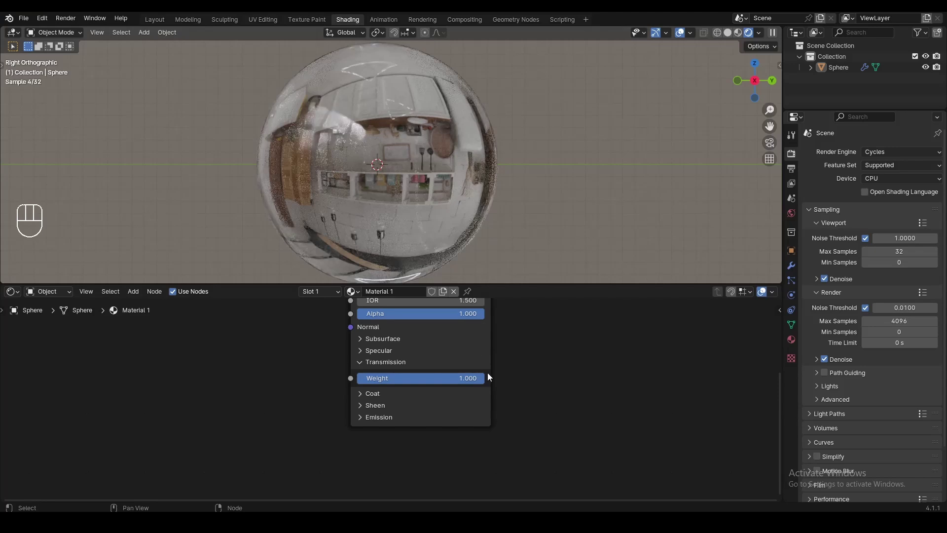
scroll(414, 138, down, 1)
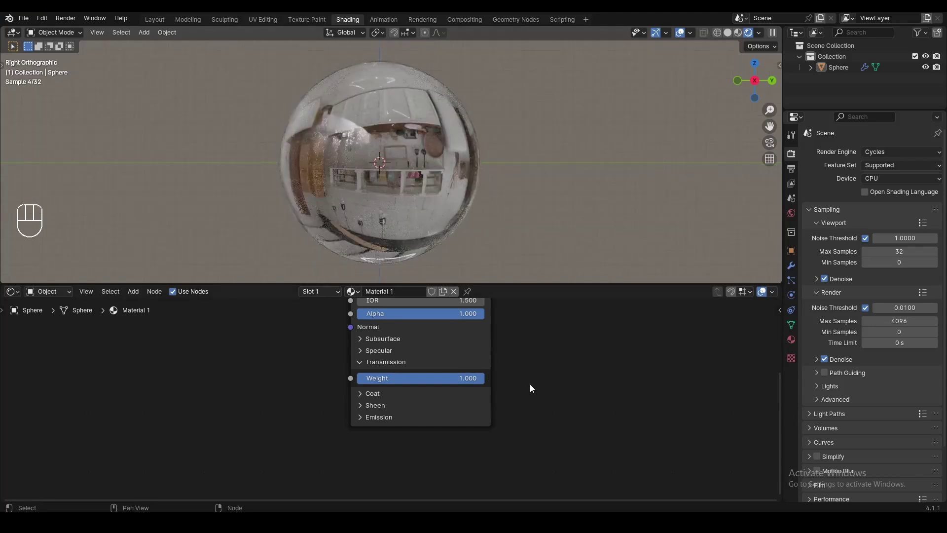
- Raise the Value of the Principled BSDF's Base Color to make it pure white
scroll(514, 348, down, 3)
alt+shift+drag(498, 304, 489, 380)
scroll(462, 363, up, 4)
click(462, 361)
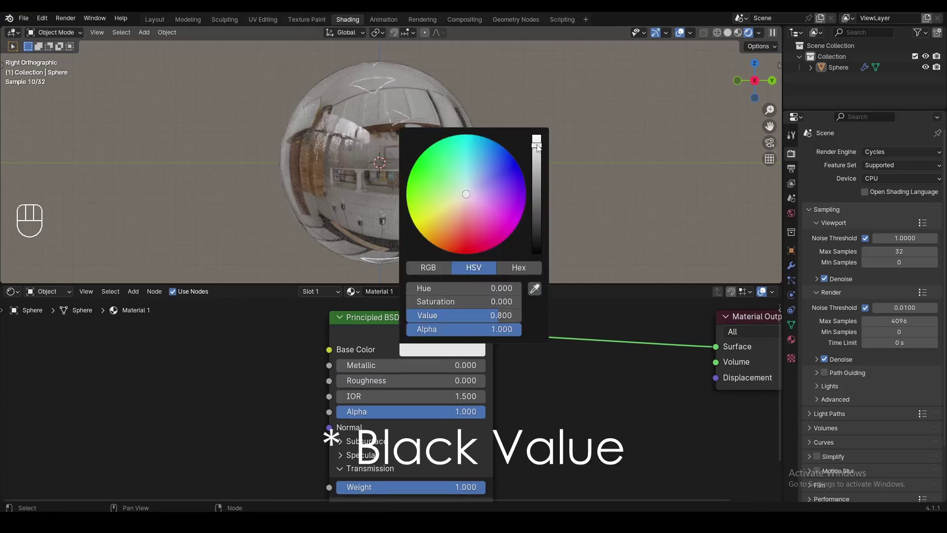
drag(537, 148, 542, 137)
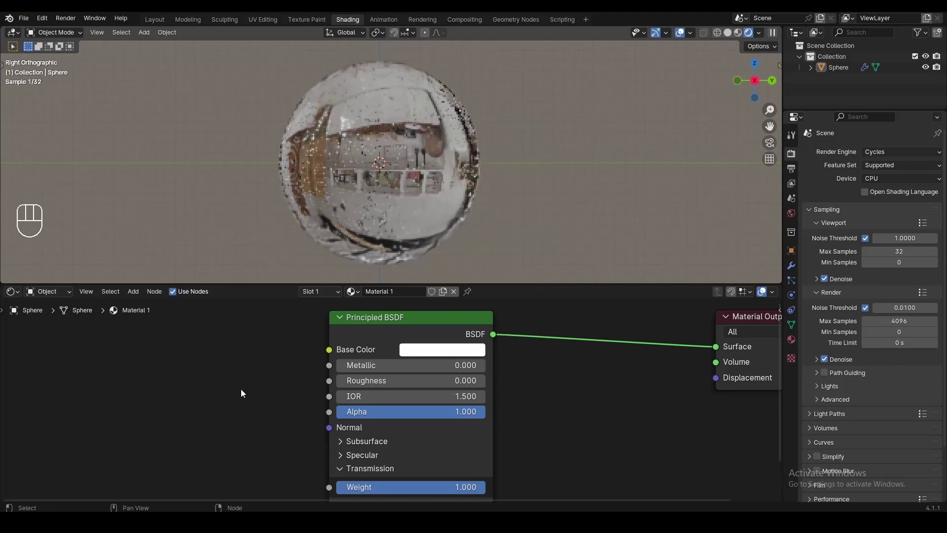
scroll(498, 416, down, 3)
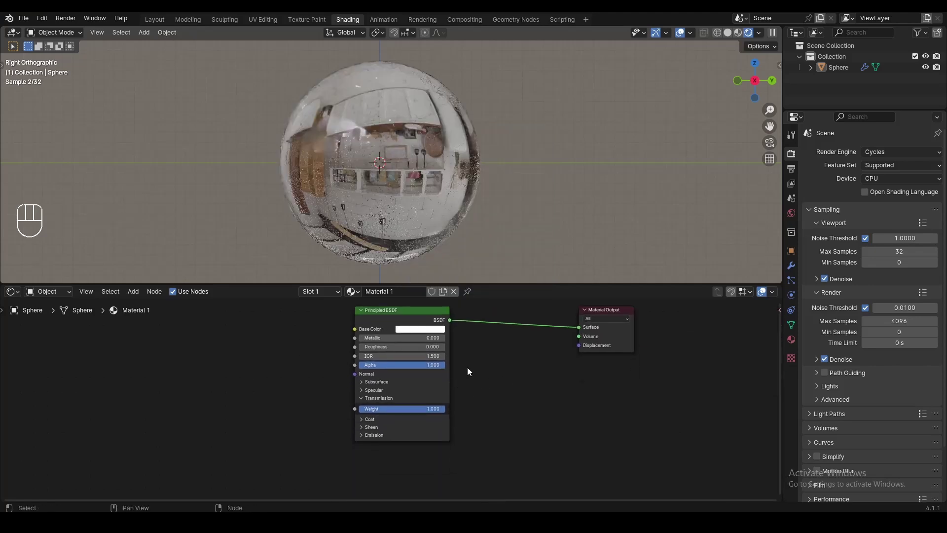
scroll(390, 395, up, 2)
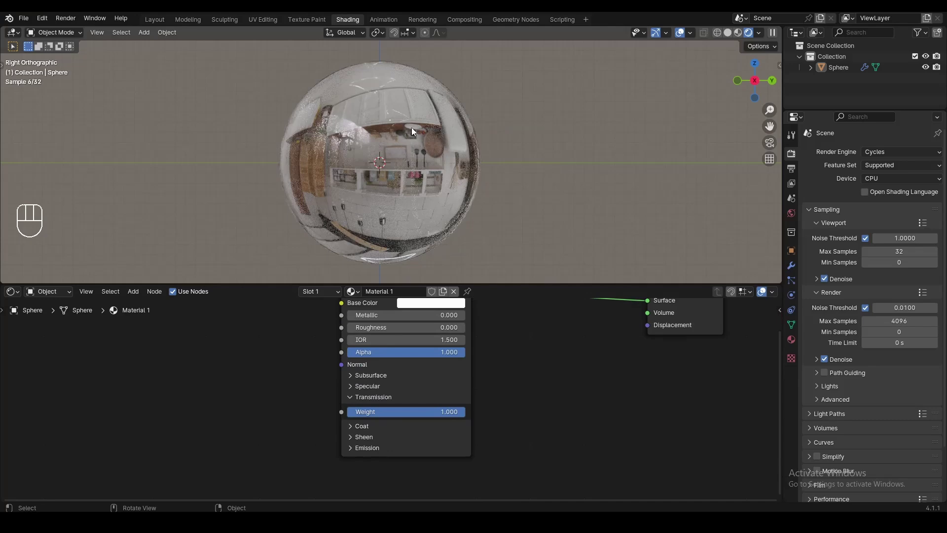
- Add a Solidify modifier to the sphere and turn off the modifier's viewport display
alt+middle_drag(424, 151, 428, 185)
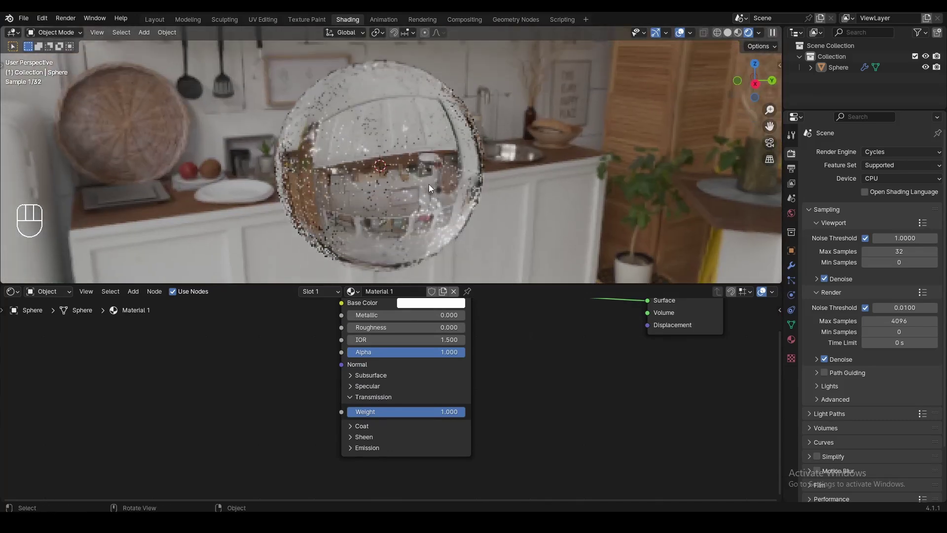
click(471, 185)
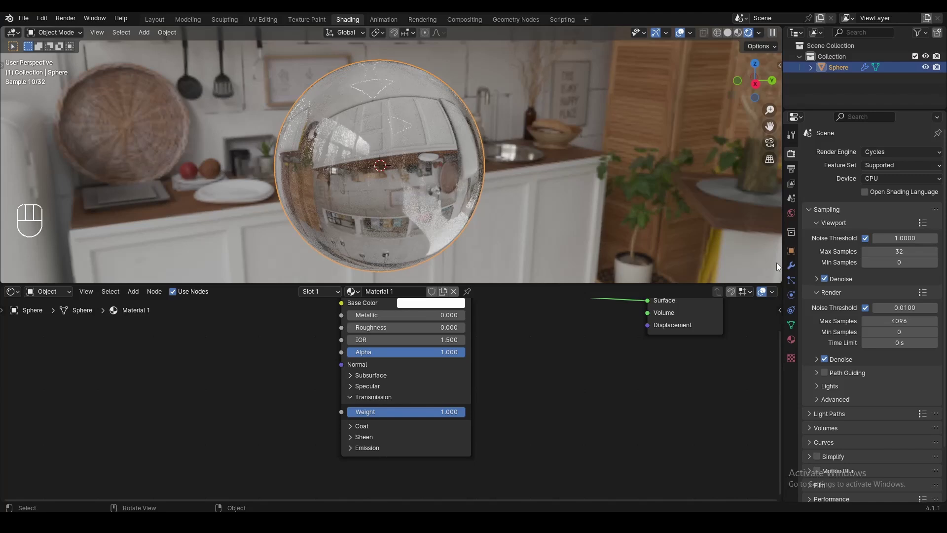
click(792, 265)
click(862, 153)
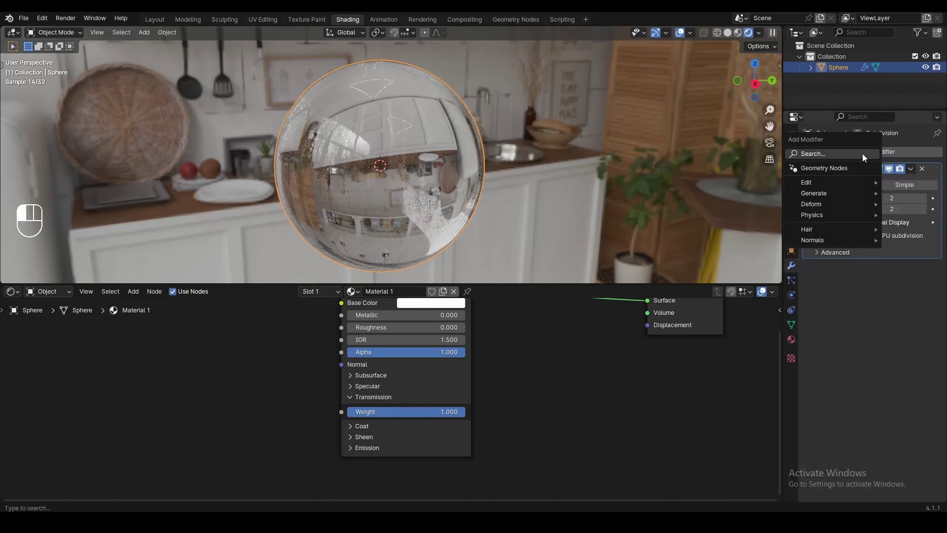
click(862, 153)
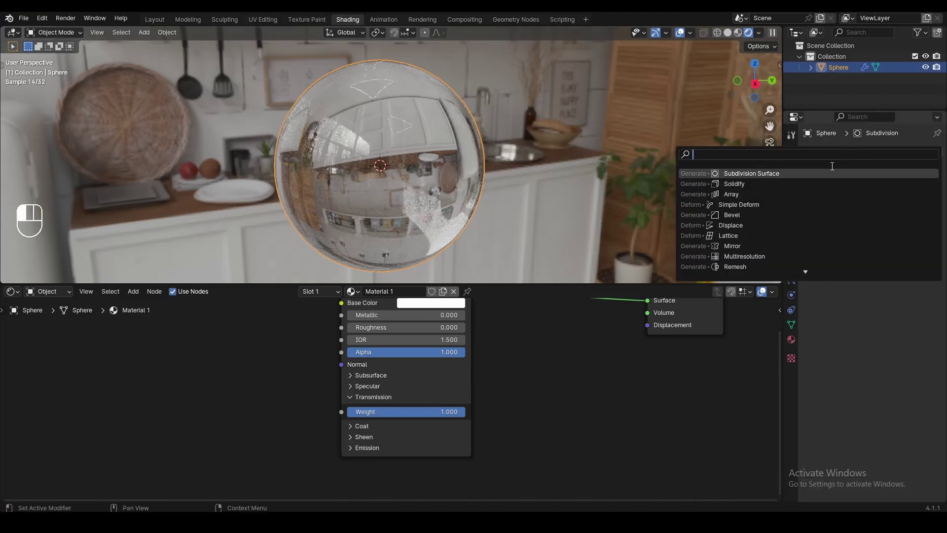
click(725, 183)
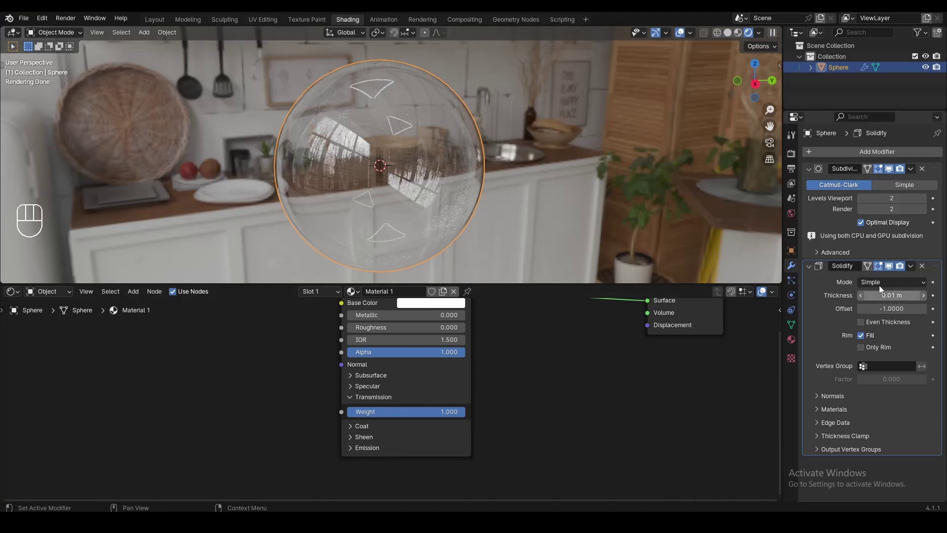
click(891, 265)
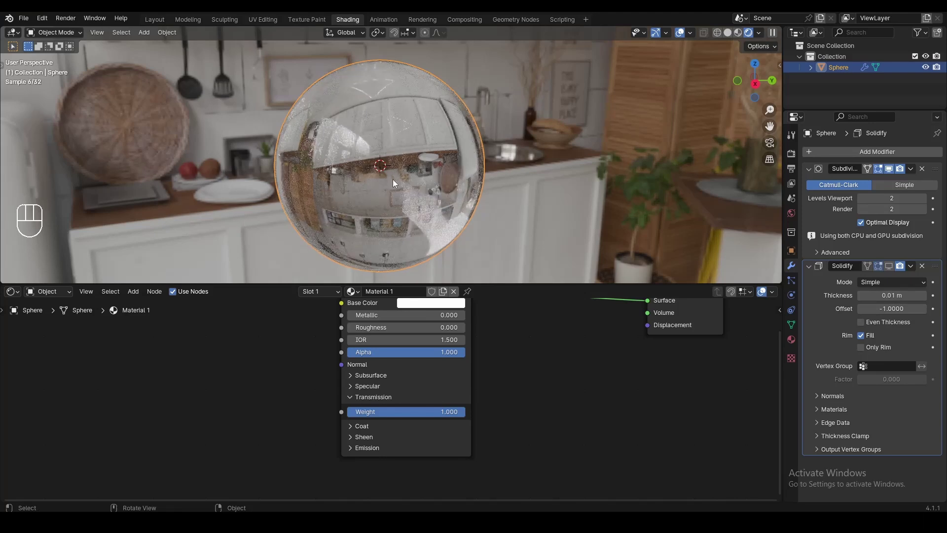
- Turn the Solidify modifier's viewport display back on
click(890, 266)
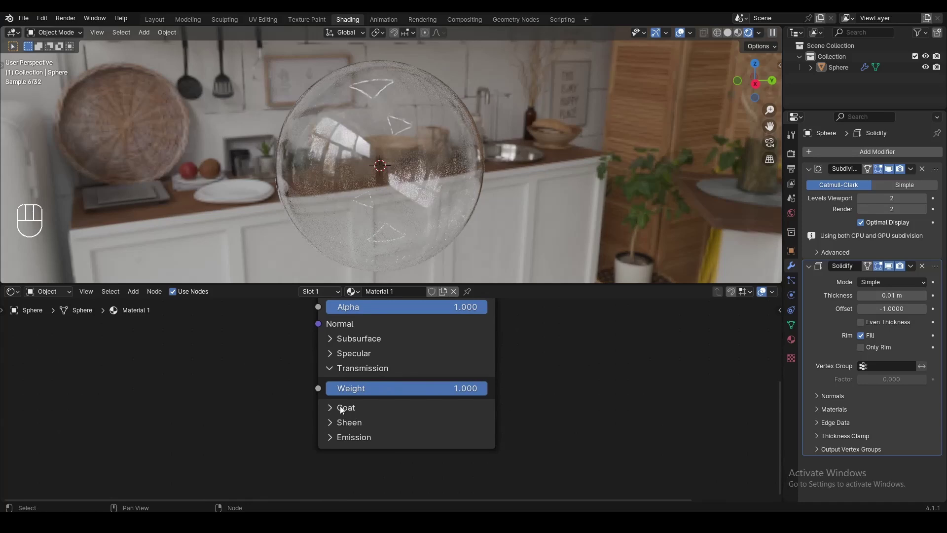
- Lower the Principled BSDF's Transmission Weight to its minimum, and switch from the Transmission section to the Coat section
drag(473, 399, 323, 387)
click(364, 368)
click(348, 384)
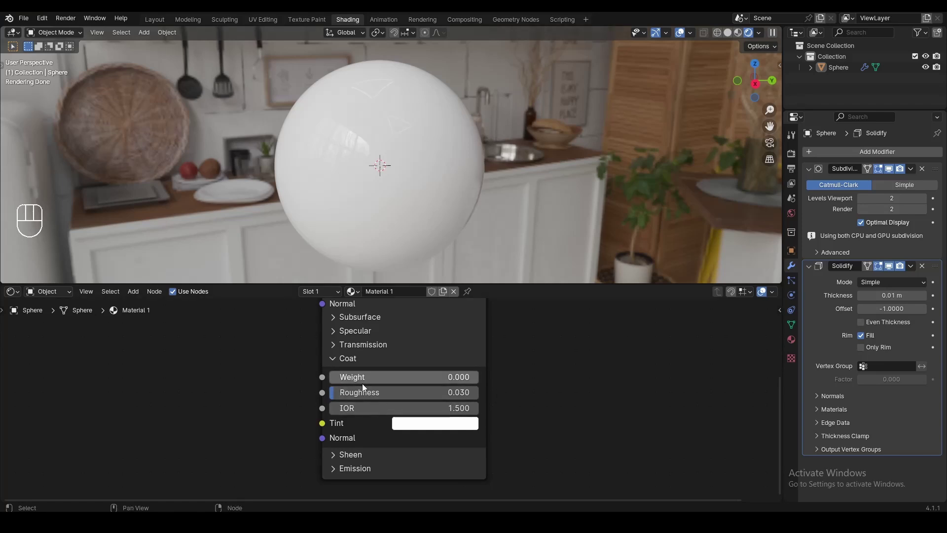
- Duplicate the sphere along the Y axis and move the copy farther along Y to leave a gap
click(339, 168)
key(shift+d)
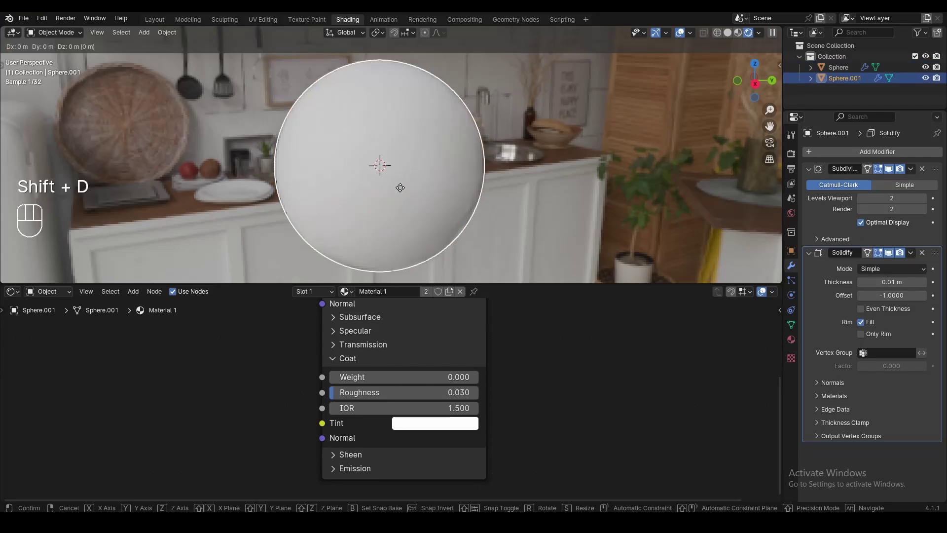
key(y)
click(630, 186)
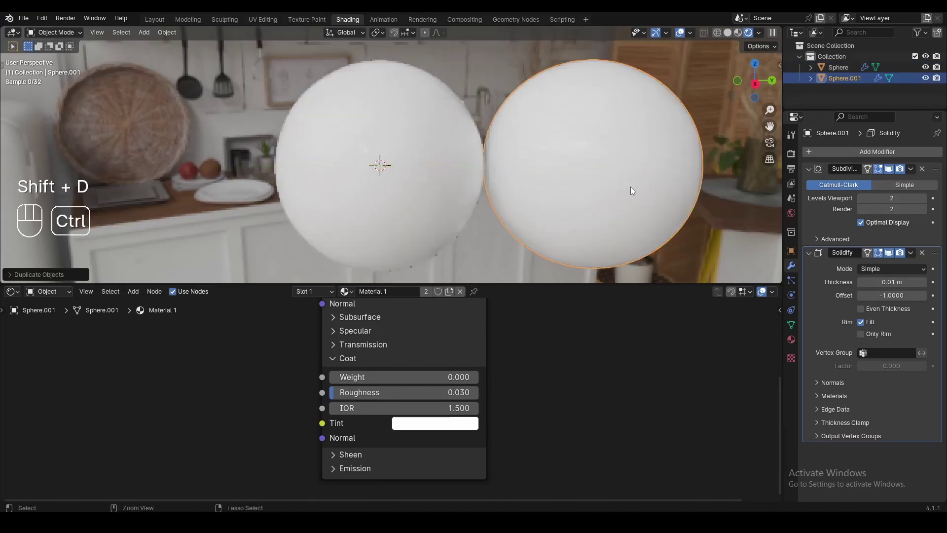
key(g)
key(y)
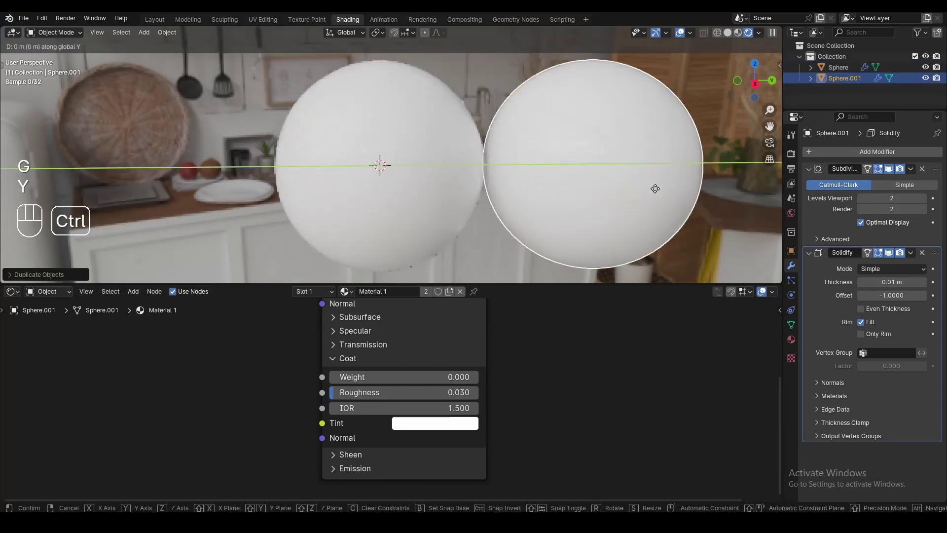
click(667, 191)
shift+middle_drag(491, 184, 508, 237)
- Give the duplicate sphere its own copy of the material and name it Material 2
click(303, 204)
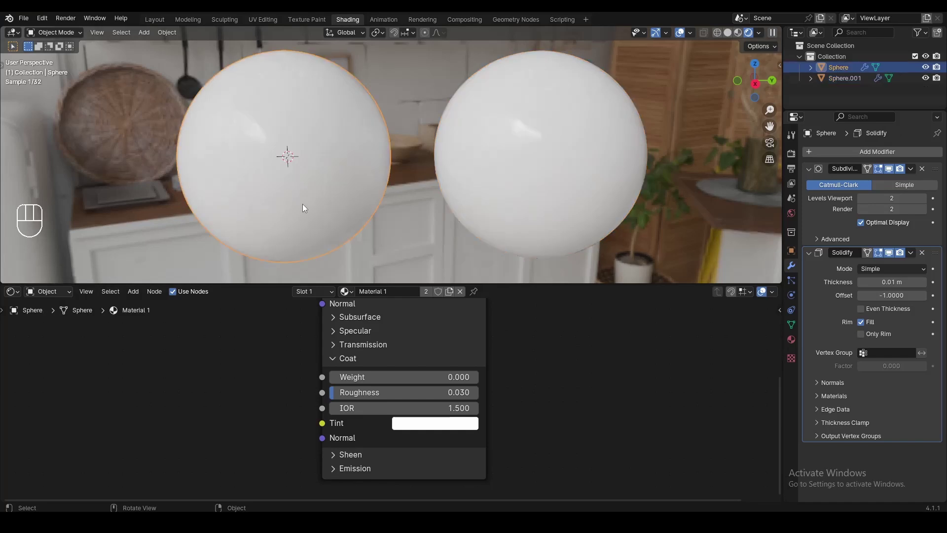
click(580, 182)
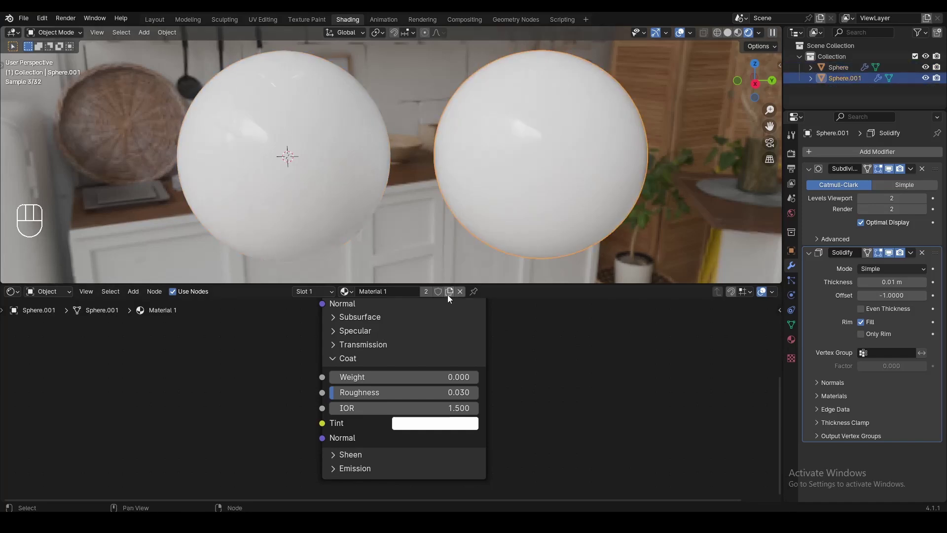
double_click(417, 290)
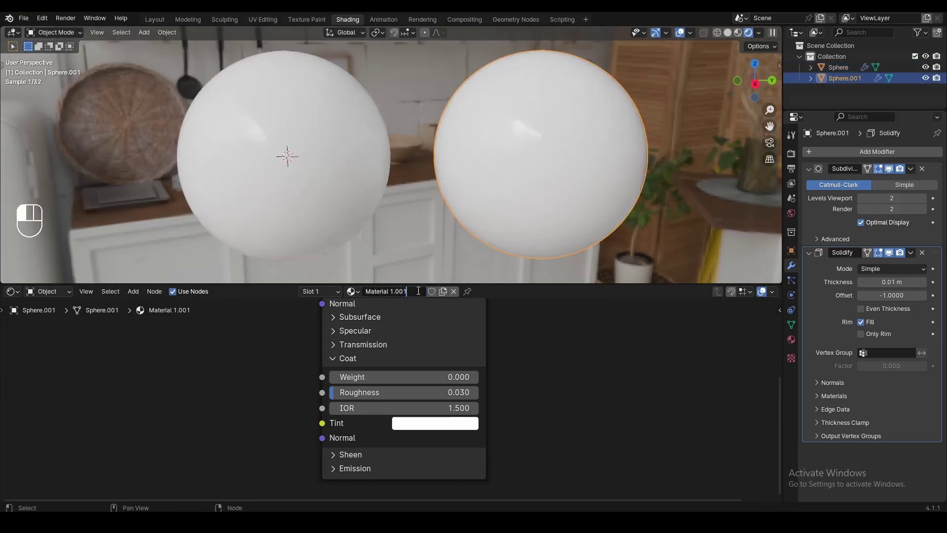
key(BackSpace)
key(BackSpace)
key(BackSpace)
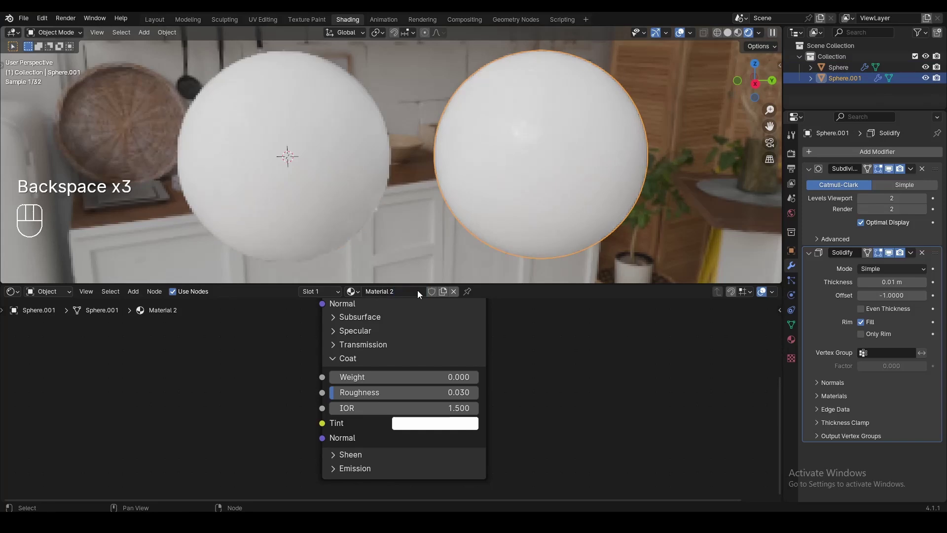
text(2)
key(Return)
click(428, 244)
- Set the Coat Weight of the duplicate sphere's material to 1.000
click(324, 191)
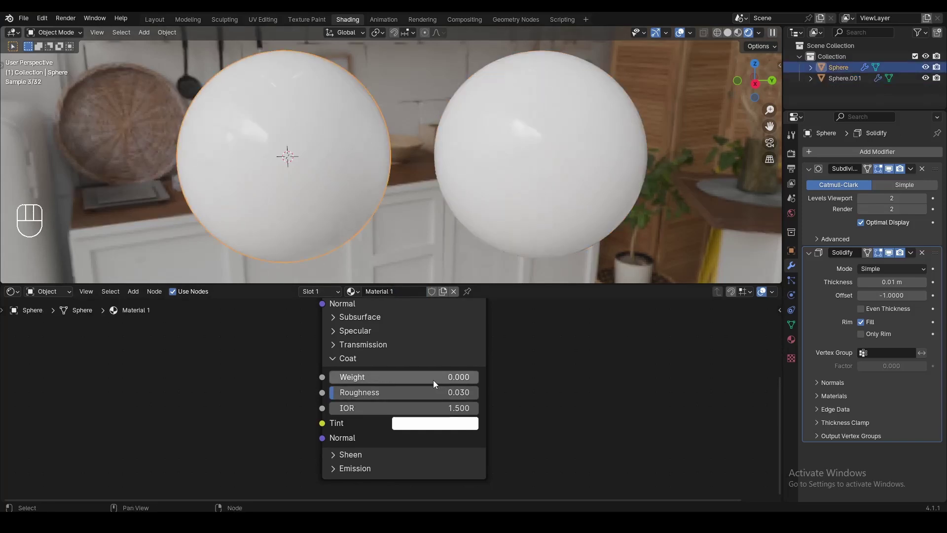
click(536, 187)
drag(367, 381, 467, 416)
click(643, 233)
- Change Material 2's Base Color to a fully saturated red and darken it
scroll(560, 408, down, 6)
scroll(466, 340, up, 2)
middle_drag(465, 344, 456, 384)
scroll(456, 383, up, 1)
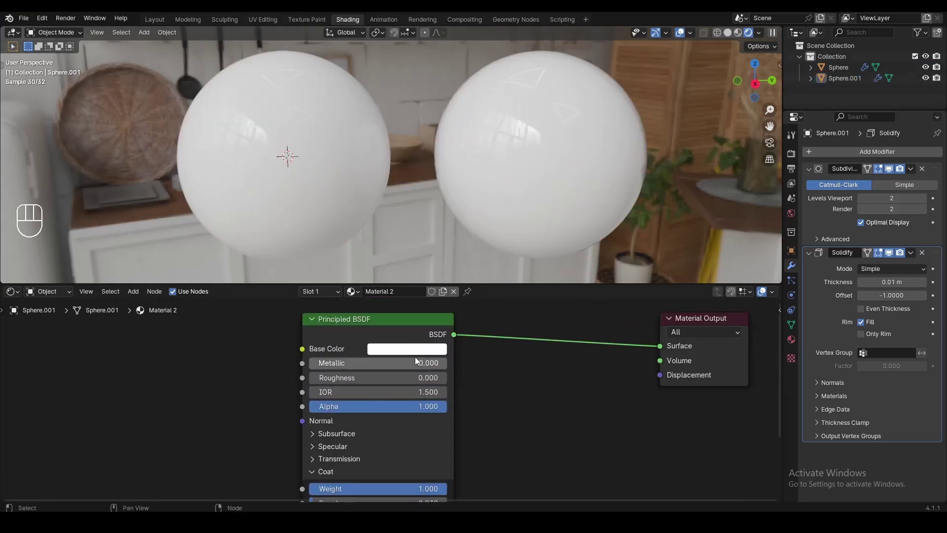
click(407, 349)
drag(436, 217, 427, 260)
ctrl+scroll(457, 318, down, 5)
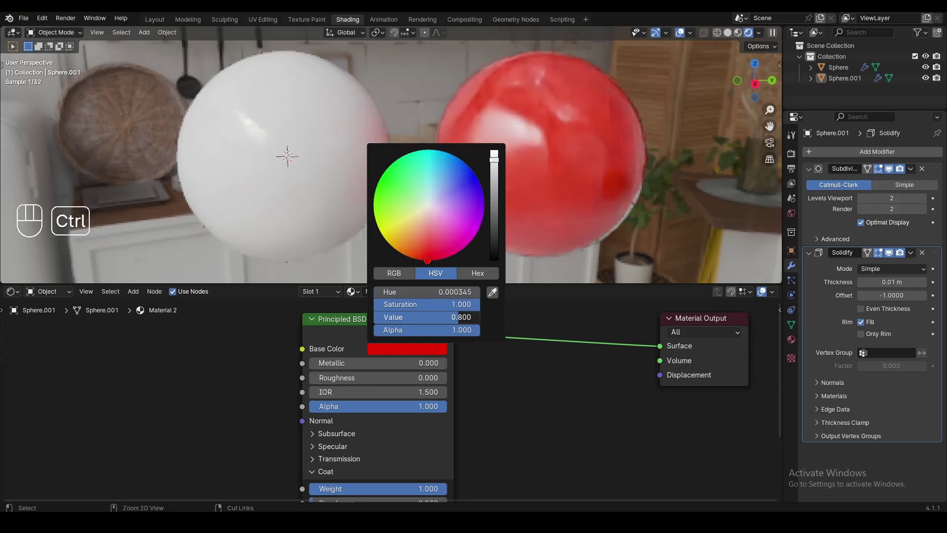
- Copy Material 2's red hex color and paste it into the Base Color of the original sphere's material
click(439, 345)
click(478, 273)
key(ctrl+c)
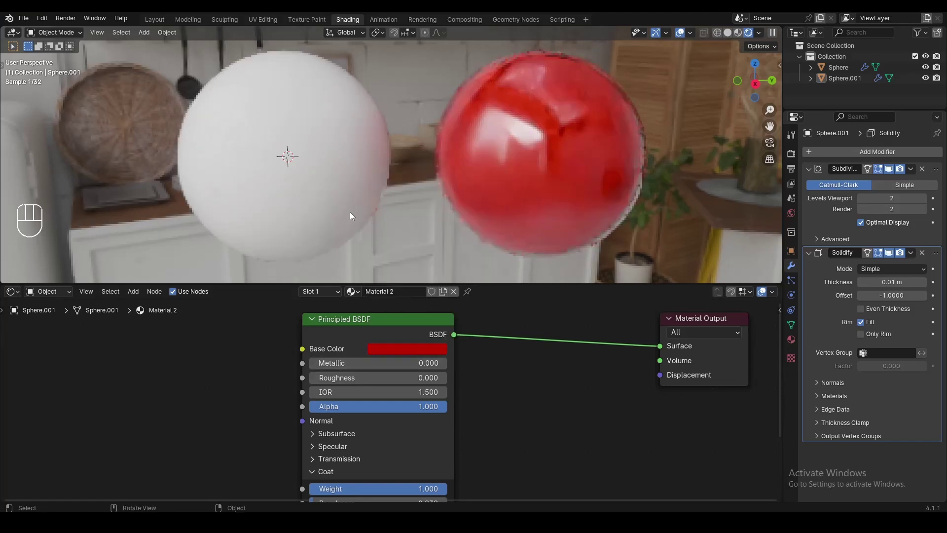
click(350, 211)
click(407, 348)
key(ctrl+v)
- Set the Coat Roughness of the duplicate sphere's material to 0.2
scroll(475, 396, down, 3)
middle_drag(484, 426, 483, 366)
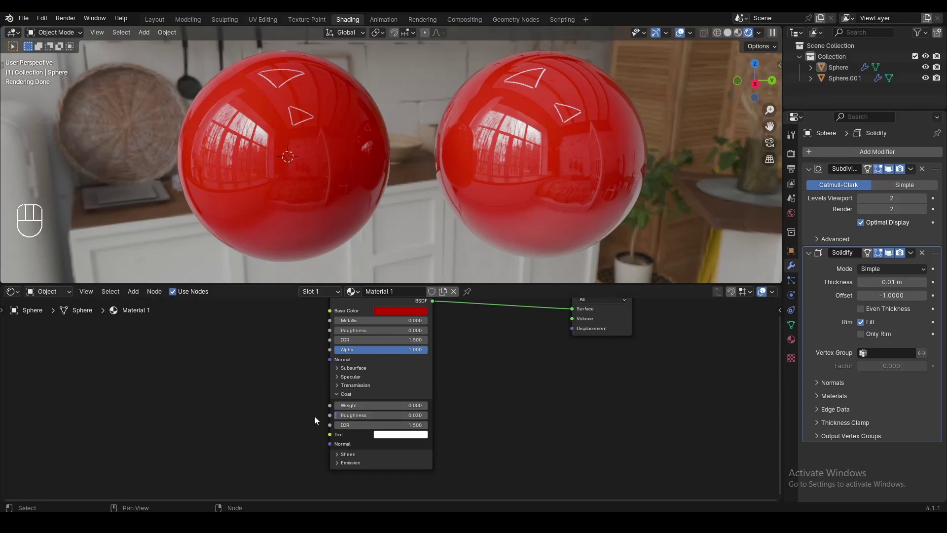
scroll(313, 415, up, 3)
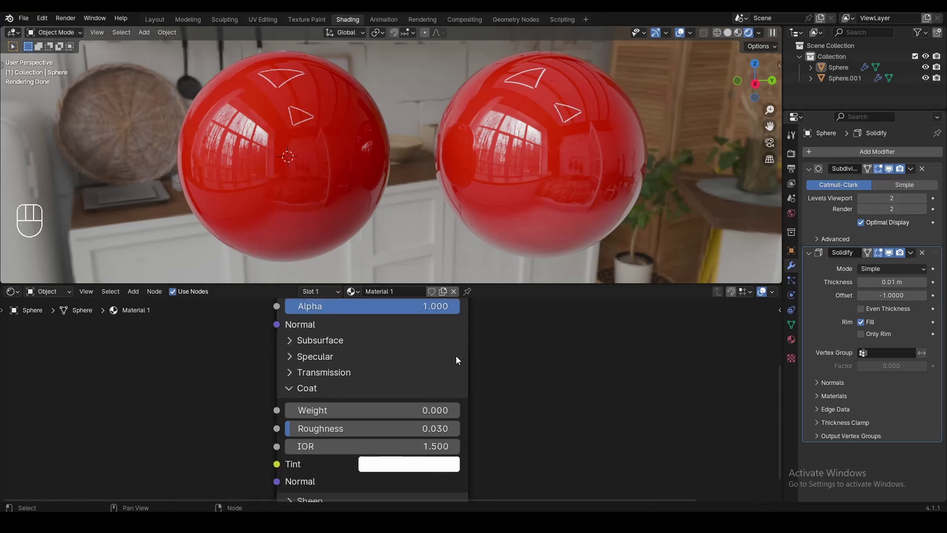
scroll(490, 383, up, 3)
click(538, 235)
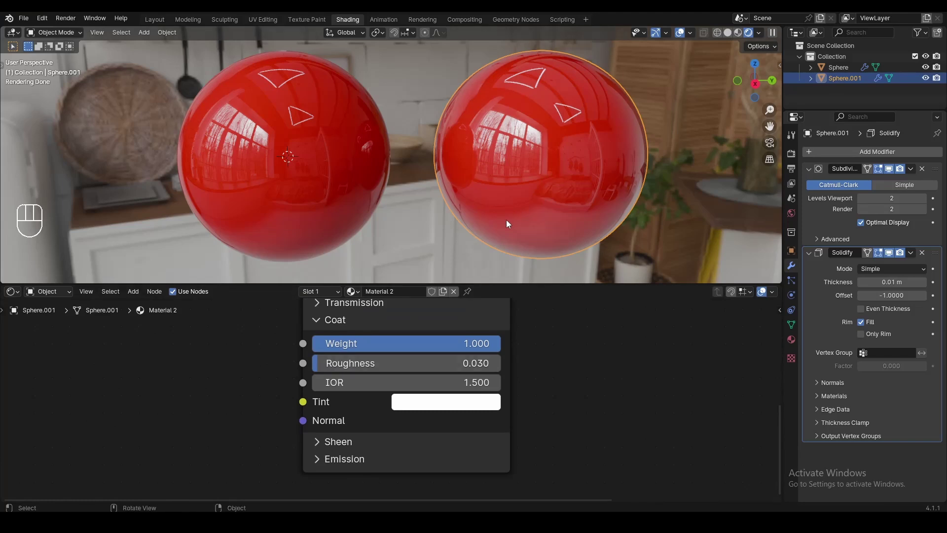
click(340, 363)
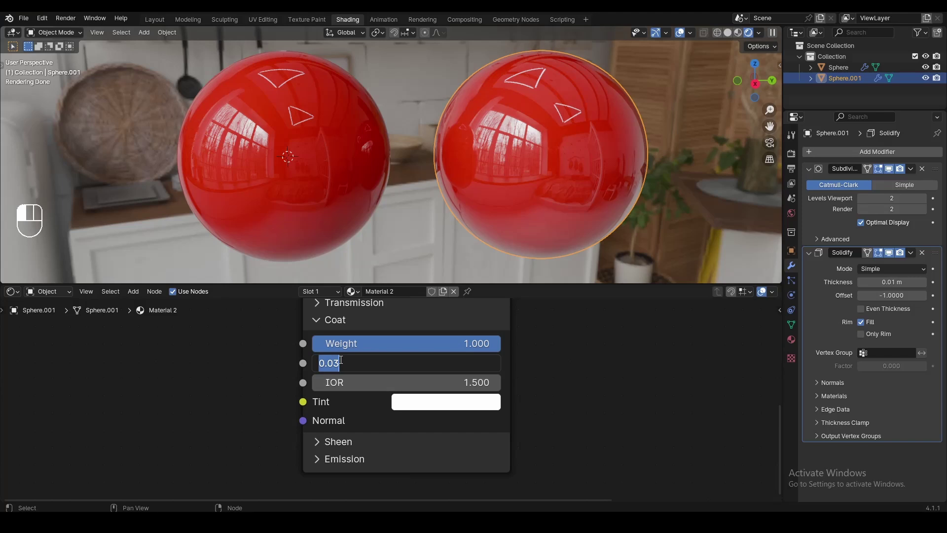
text(0.2)
key(Return)
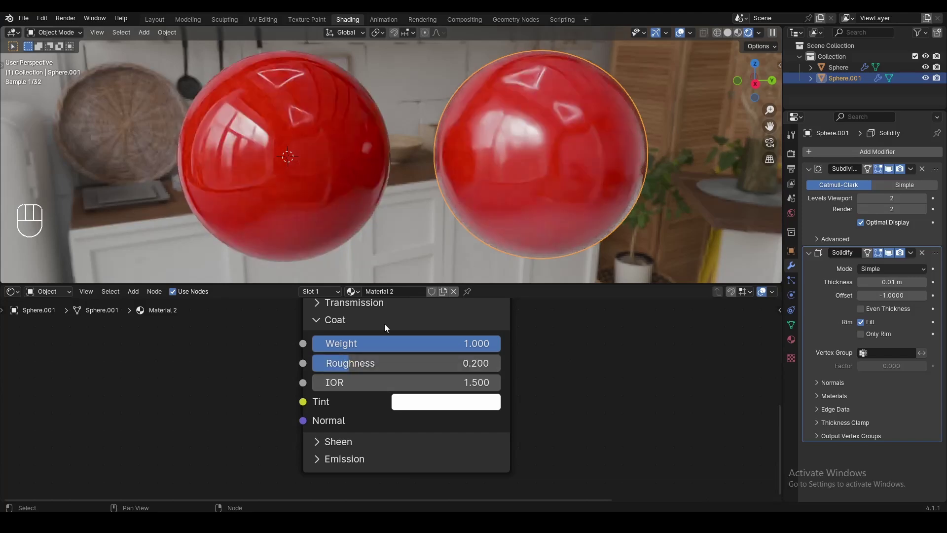
- Lower the Coat IOR of Material 2 to 1.000
scroll(531, 443, down, 4)
middle_drag(522, 361, 528, 473)
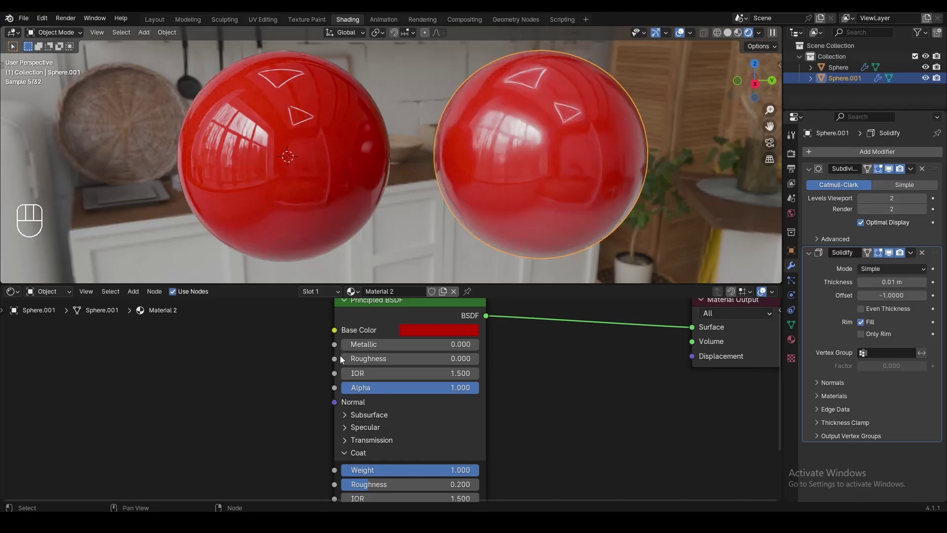
middle_drag(513, 488, 407, 371)
scroll(354, 364, up, 2)
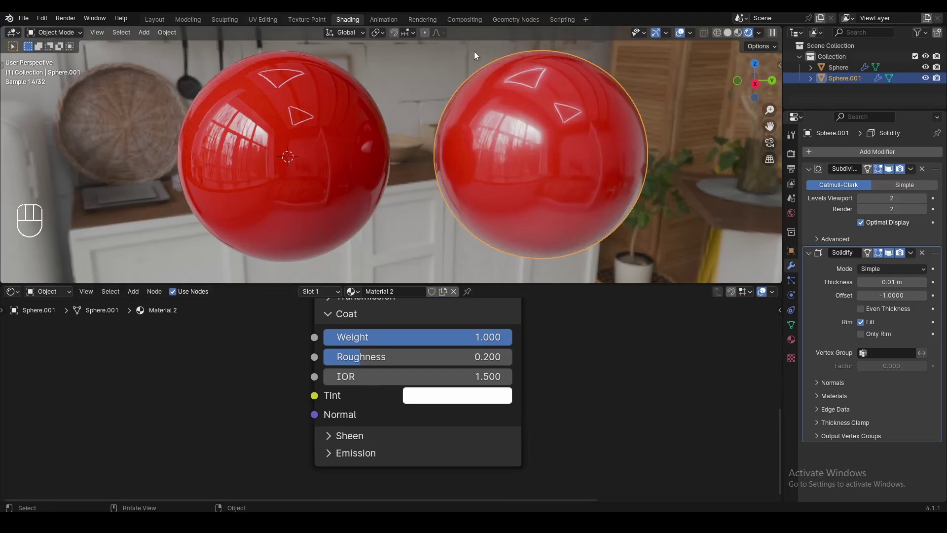
click(673, 209)
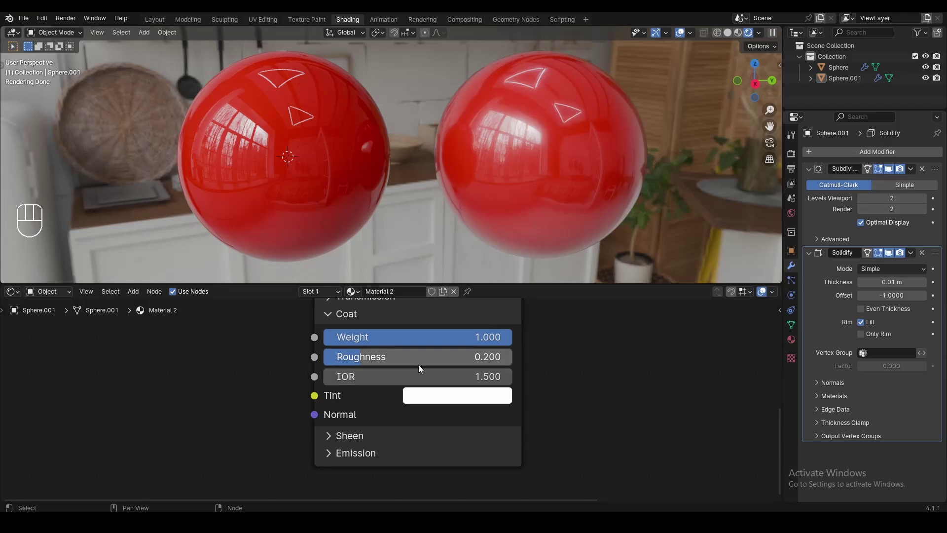
drag(420, 377, 388, 384)
scroll(387, 383, up, 1)
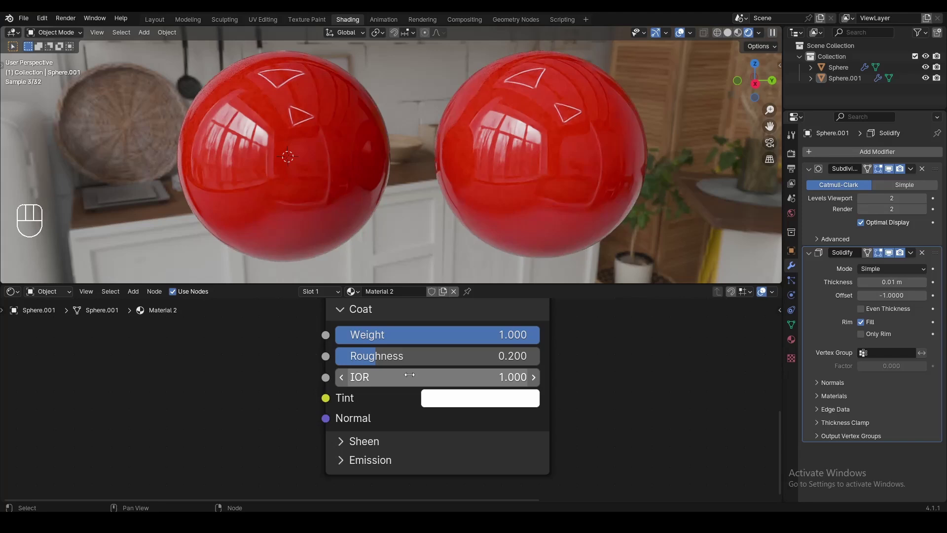
- Raise the Coat IOR of Material 2 to 4
click(410, 374)
text(4)
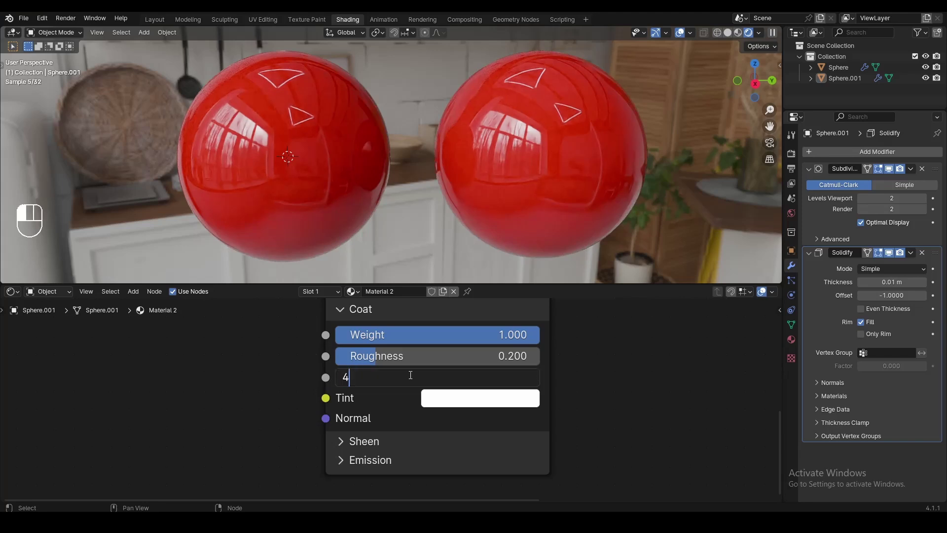
key(Return)
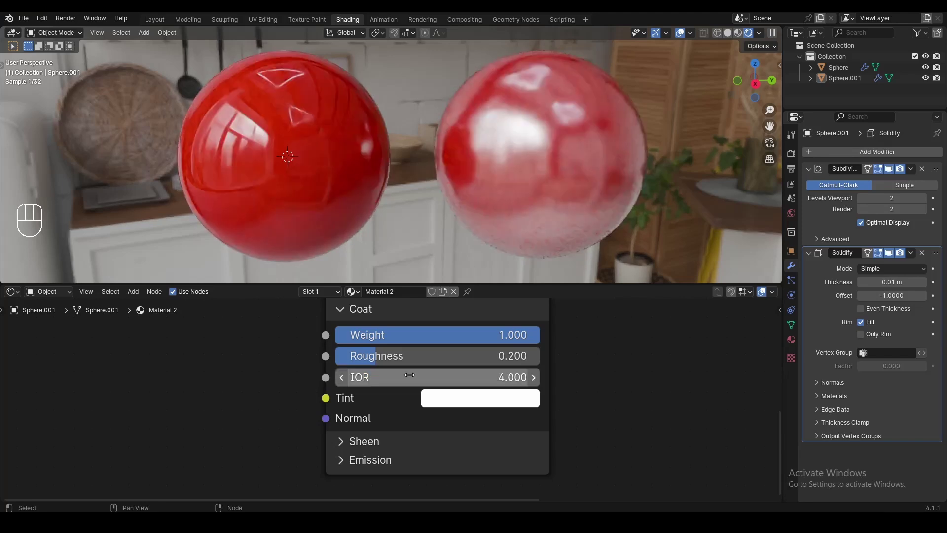
- Set the Coat IOR of Material 2 back to 1.5
click(409, 375)
text(1.5)
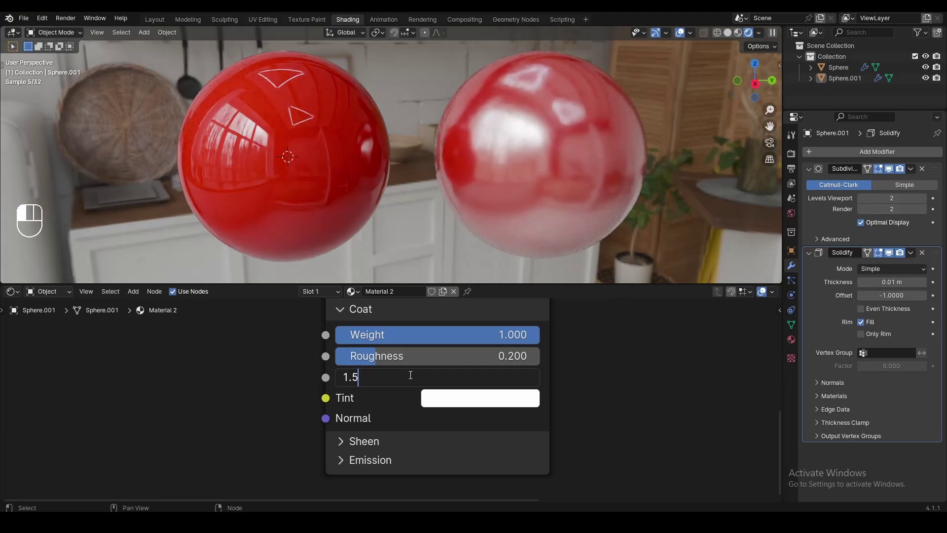
key(Return)
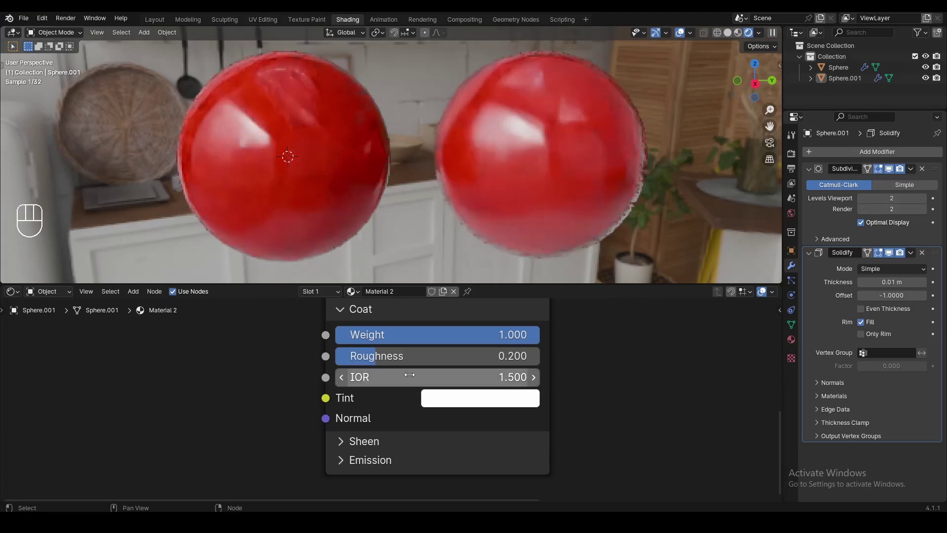
- Change Material 2's Coat Tint to a saturated blue, hex 0086FF
scroll(420, 401, down, 1)
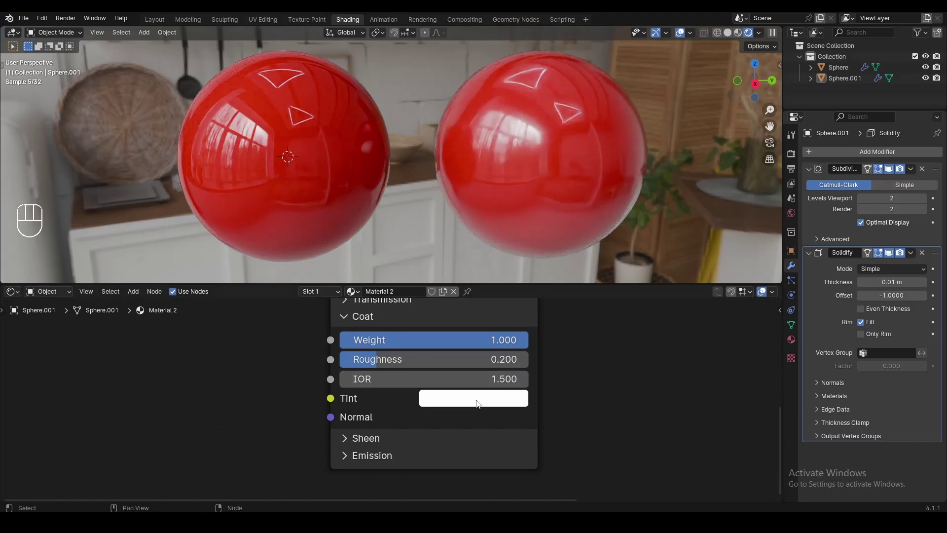
scroll(506, 414, down, 6)
middle_drag(505, 434, 503, 507)
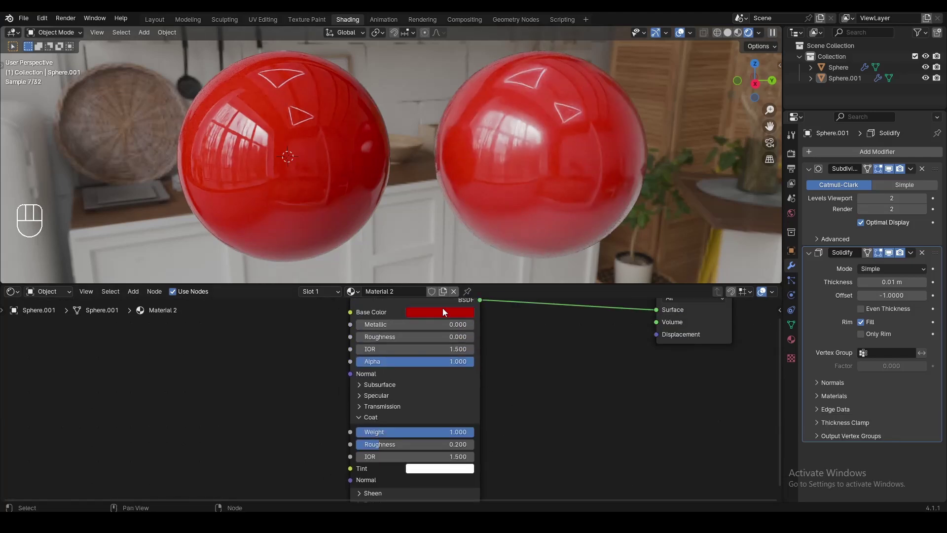
middle_drag(531, 402, 540, 298)
scroll(534, 369, up, 7)
click(503, 345)
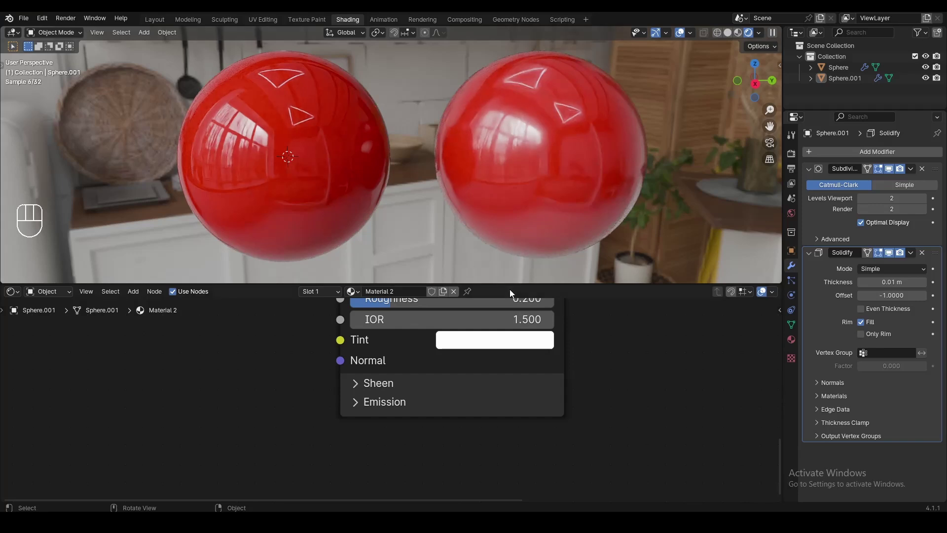
click(494, 339)
click(570, 197)
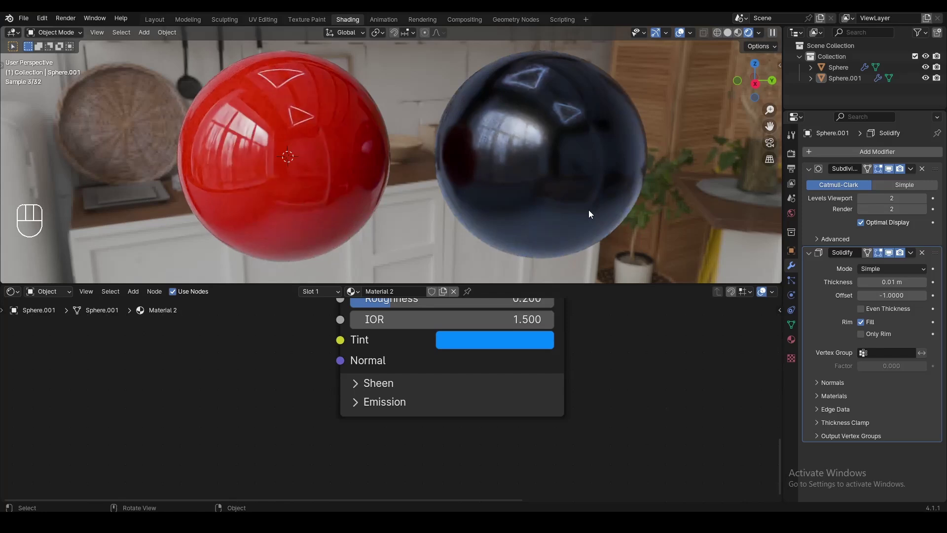
- Reduce the Saturation of Material 2's Coat Tint to a pale blue slightly stronger than 0.130
click(491, 339)
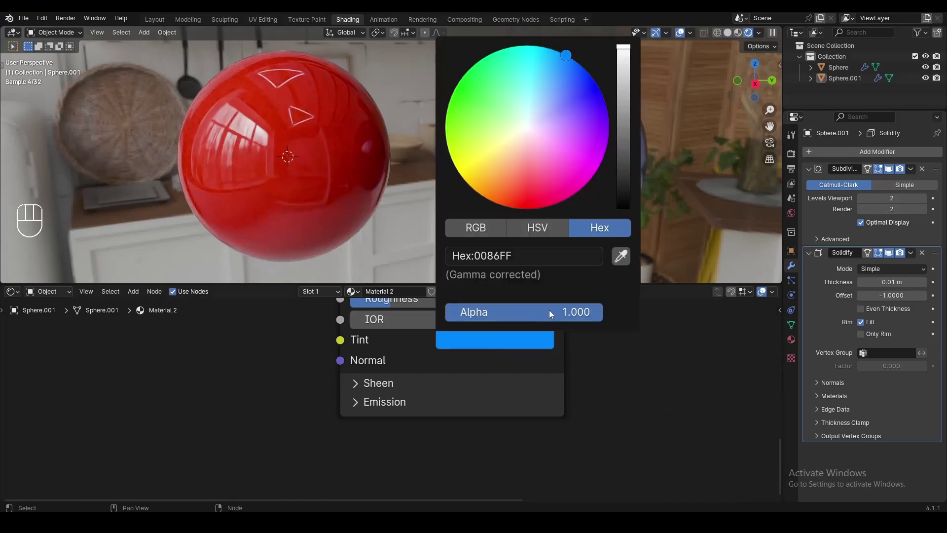
click(542, 232)
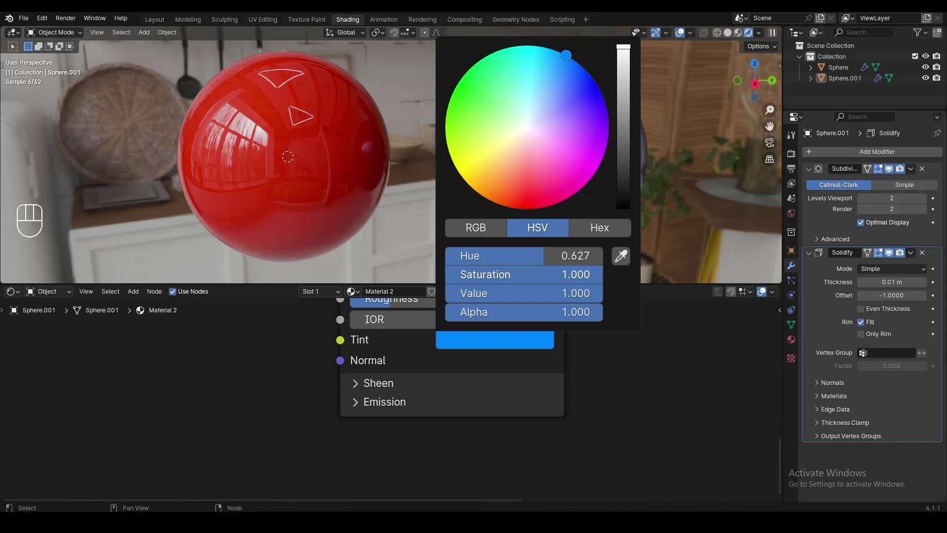
drag(592, 275, 446, 275)
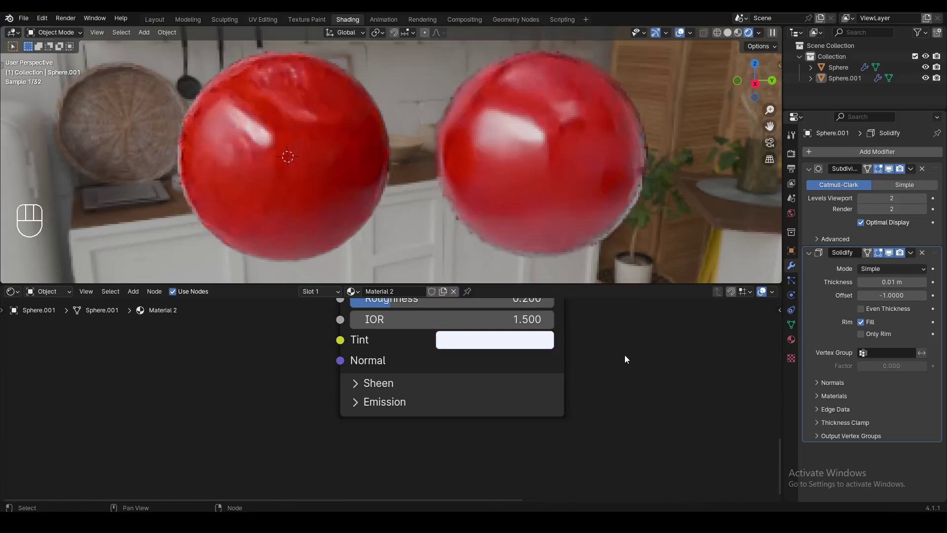
click(515, 344)
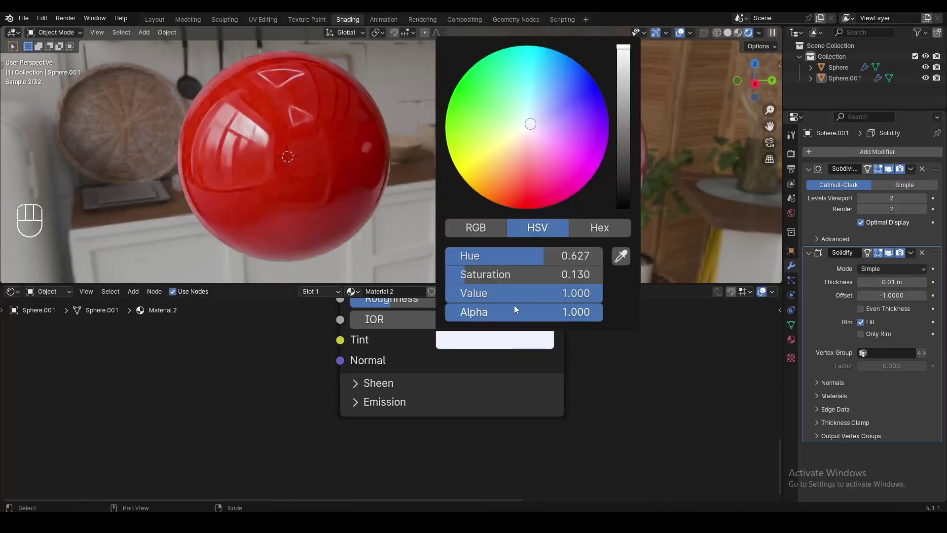
drag(513, 274, 535, 275)
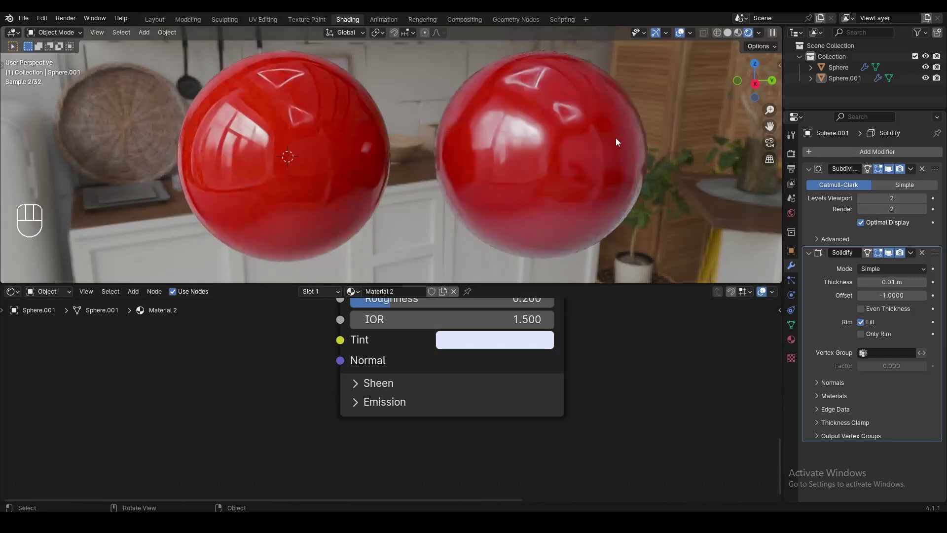
- Set Material 2's Coat Roughness to 0.02 and collapse its Coat settings
scroll(502, 378, down, 2)
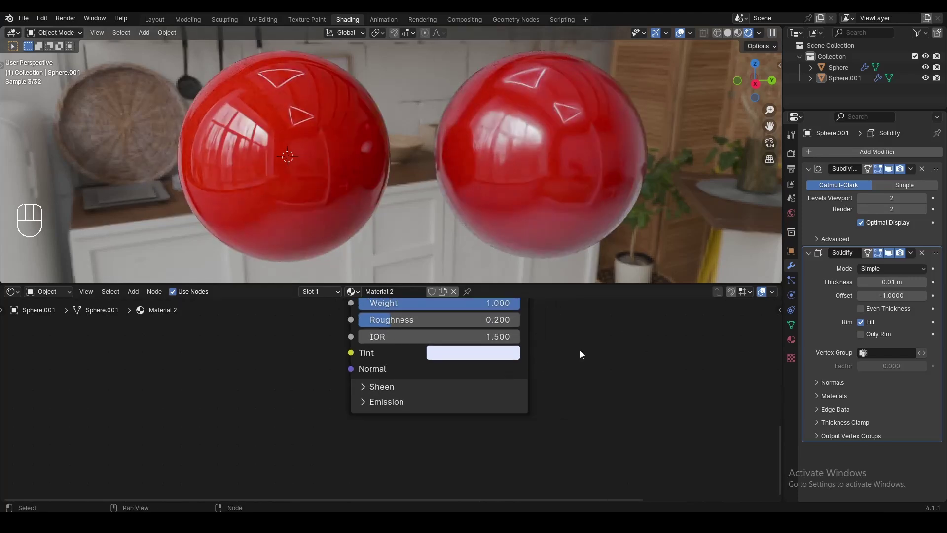
shift+scroll(579, 350, up, 3)
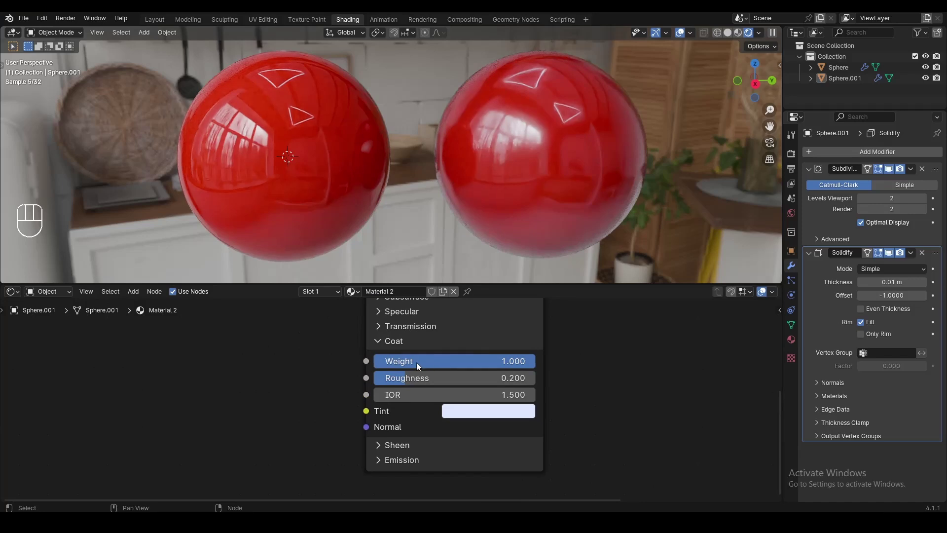
click(449, 377)
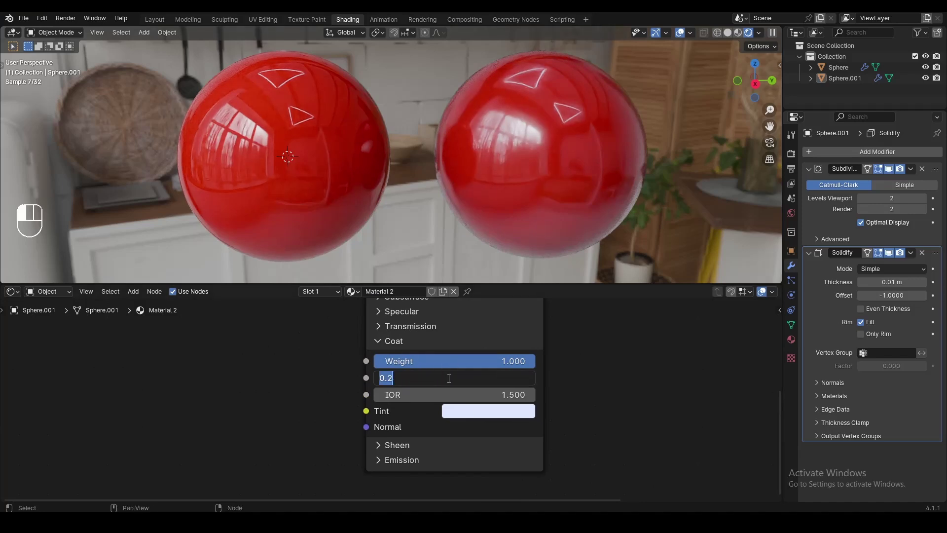
text(0.02)
key(Return)
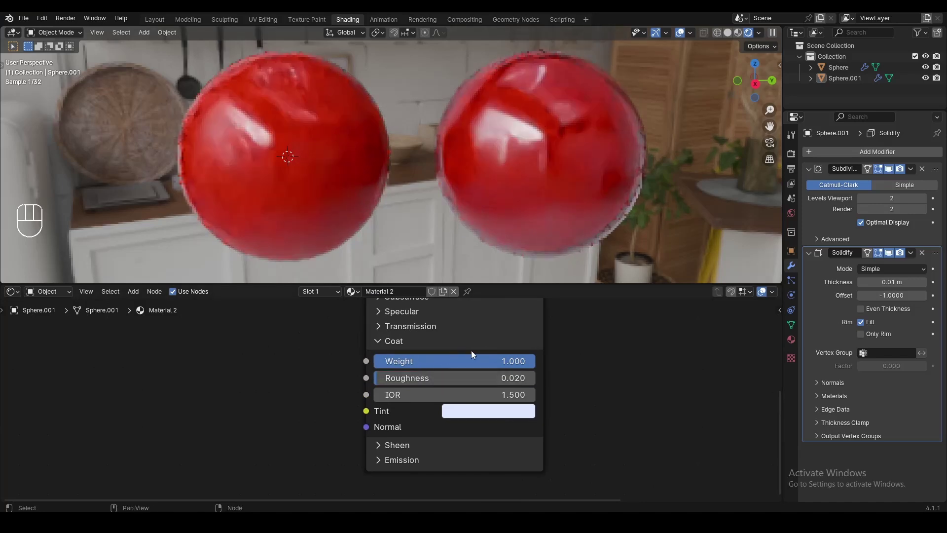
click(393, 341)
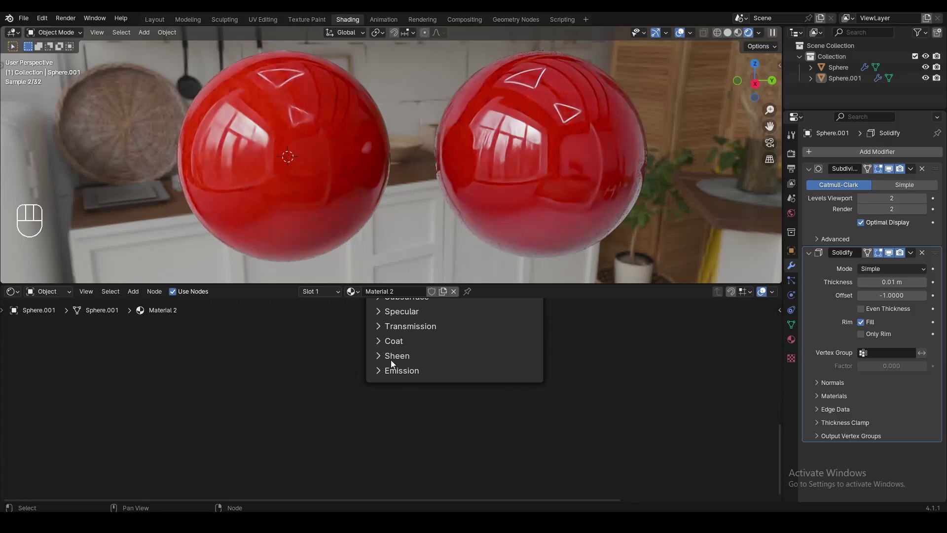
- Show the Emission settings of both spheres' materials and raise Material 1's Emission Strength to 7.6
click(392, 356)
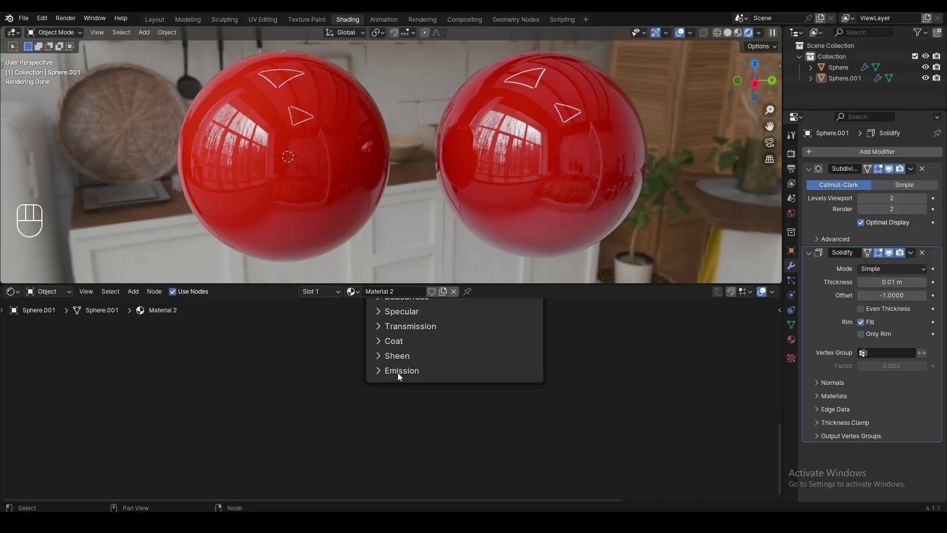
click(397, 372)
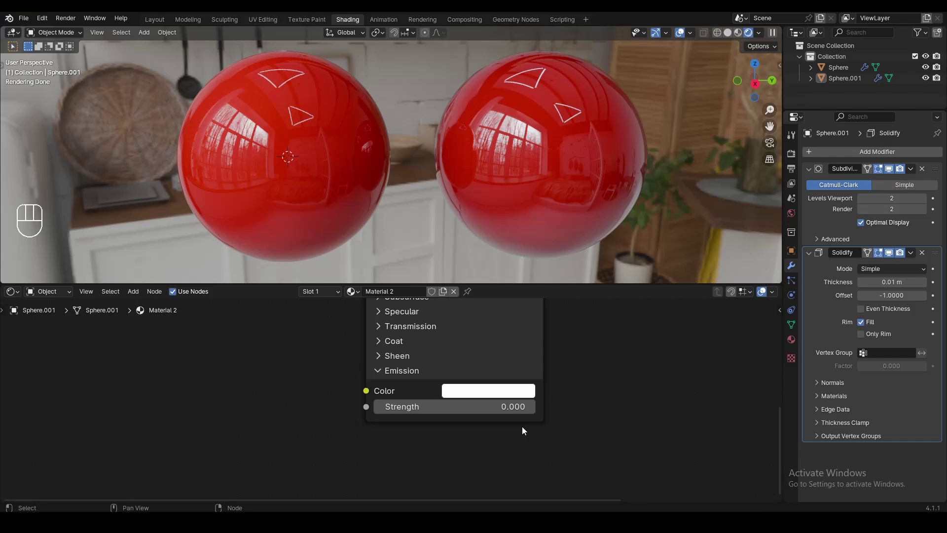
click(328, 176)
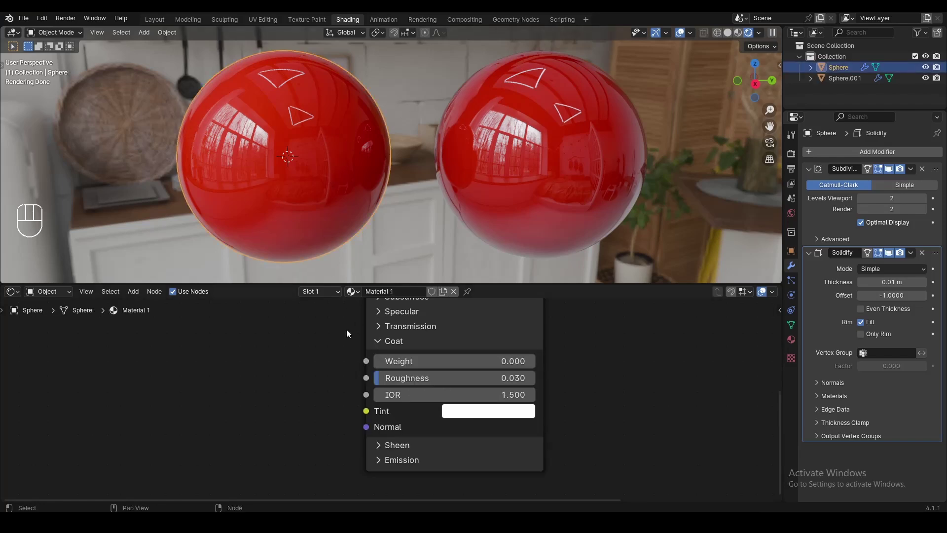
click(399, 342)
click(400, 370)
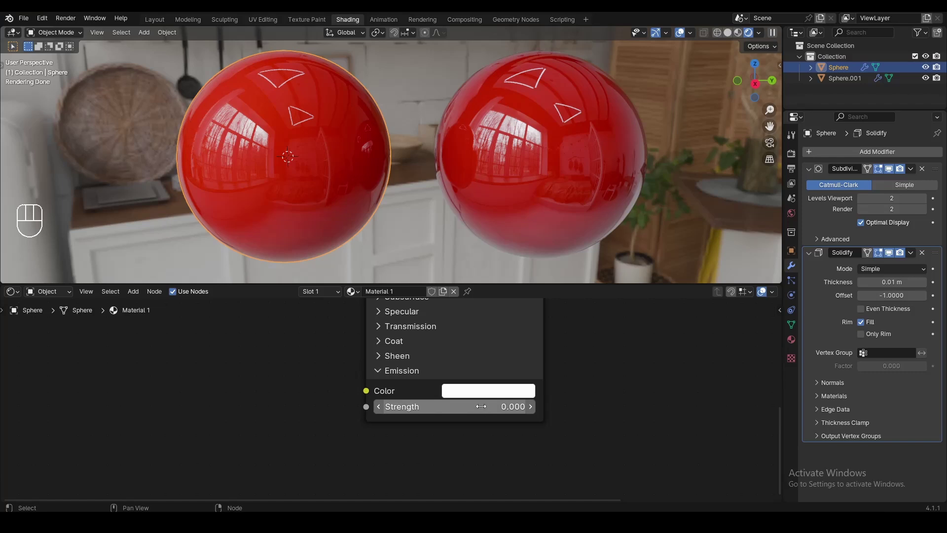
drag(481, 406, 631, 406)
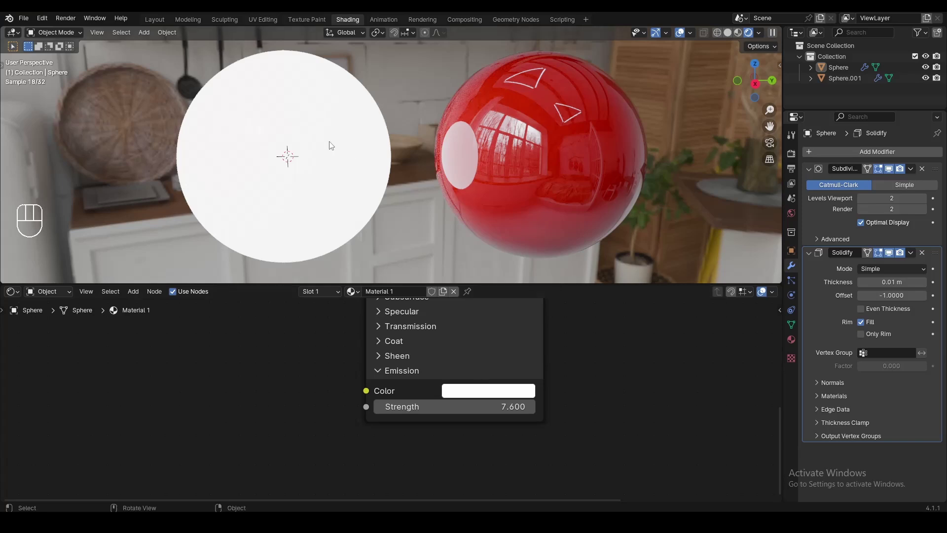
- Remove the environment lighting by setting the World background Strength to 0, and view both spheres from farther away
click(791, 213)
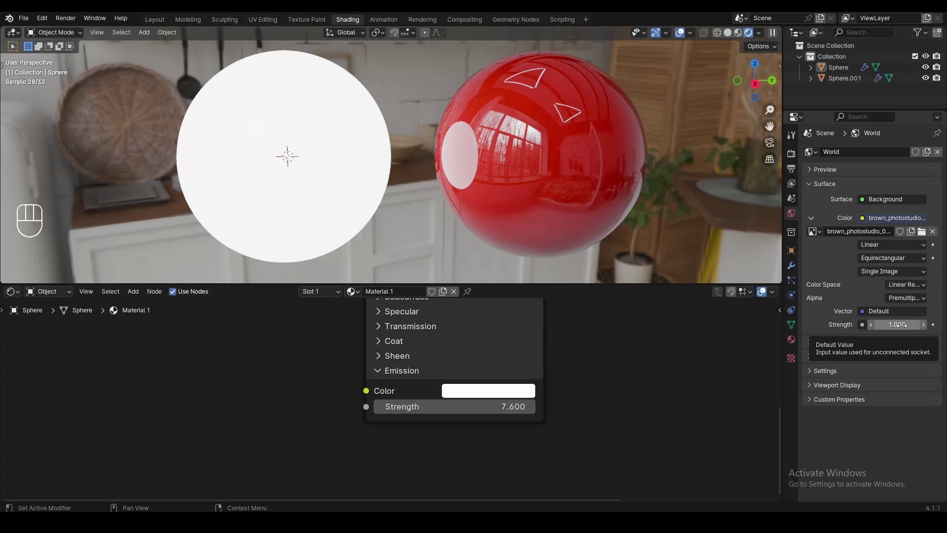
drag(897, 324, 718, 334)
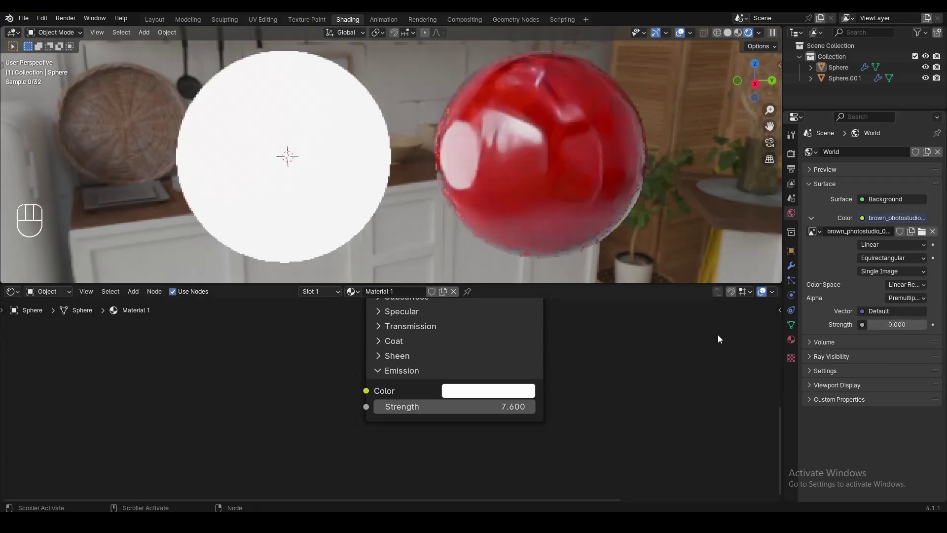
scroll(614, 218, down, 8)
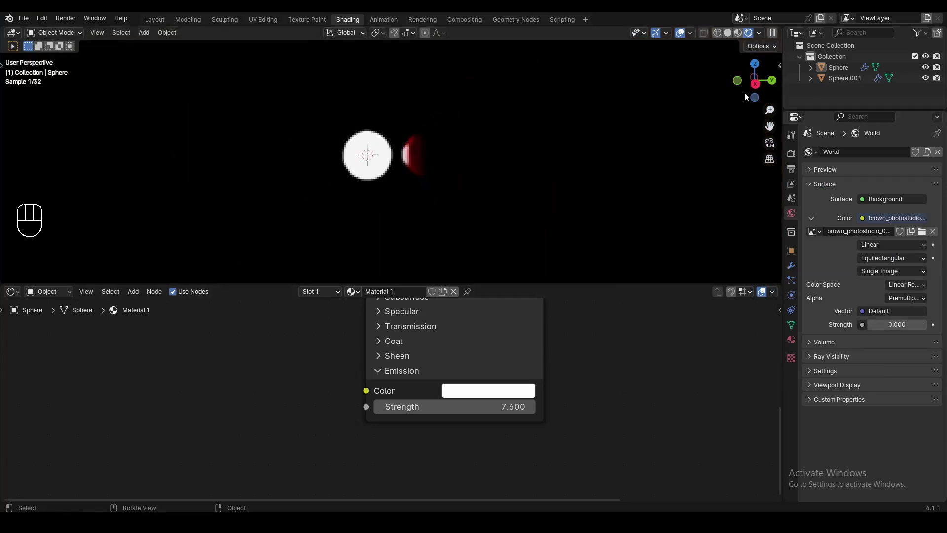
drag(747, 93, 714, 117)
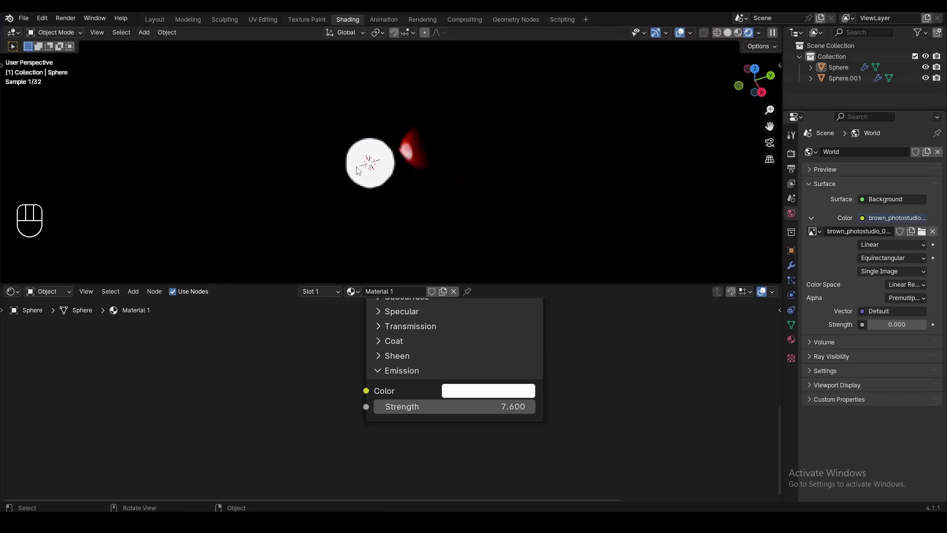
- Raise Material 1's Emission Strength to 70 and further to 700
click(476, 412)
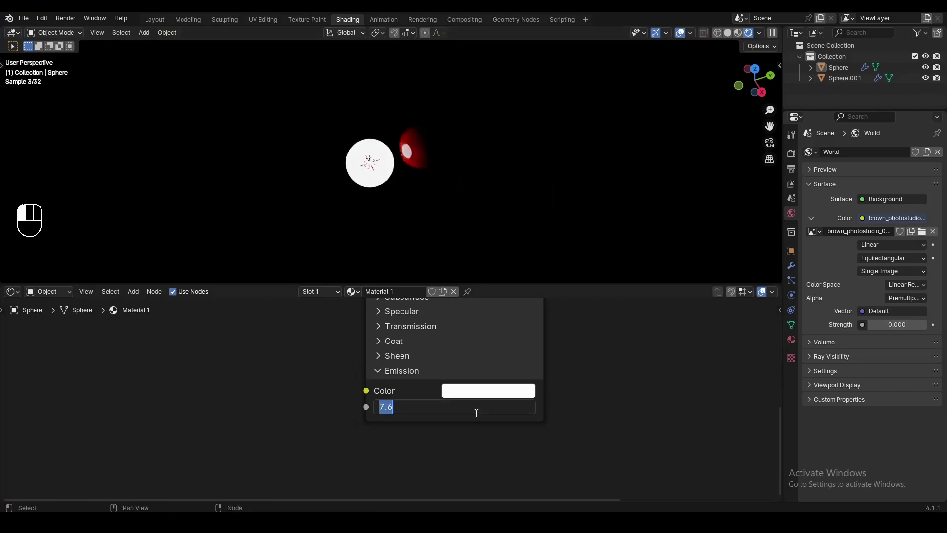
text(70)
key(Return)
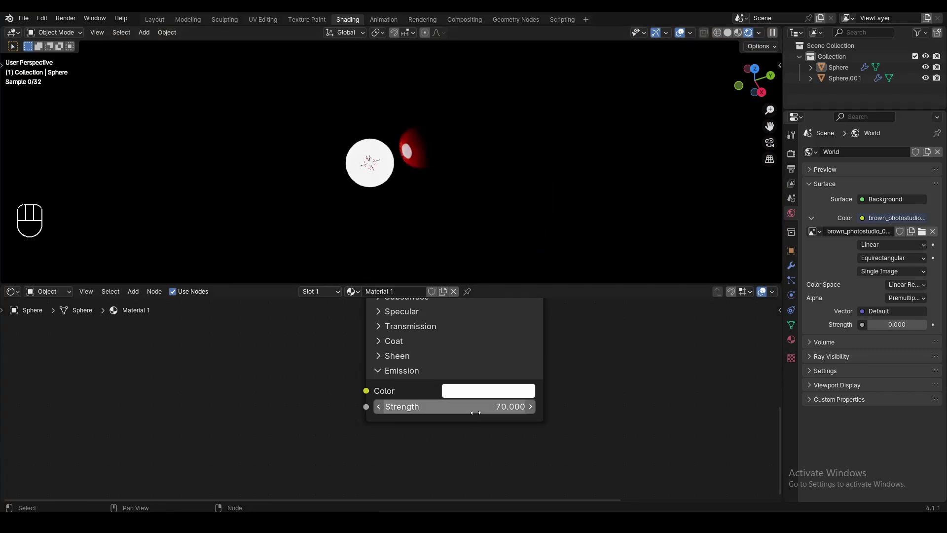
click(477, 413)
text(700)
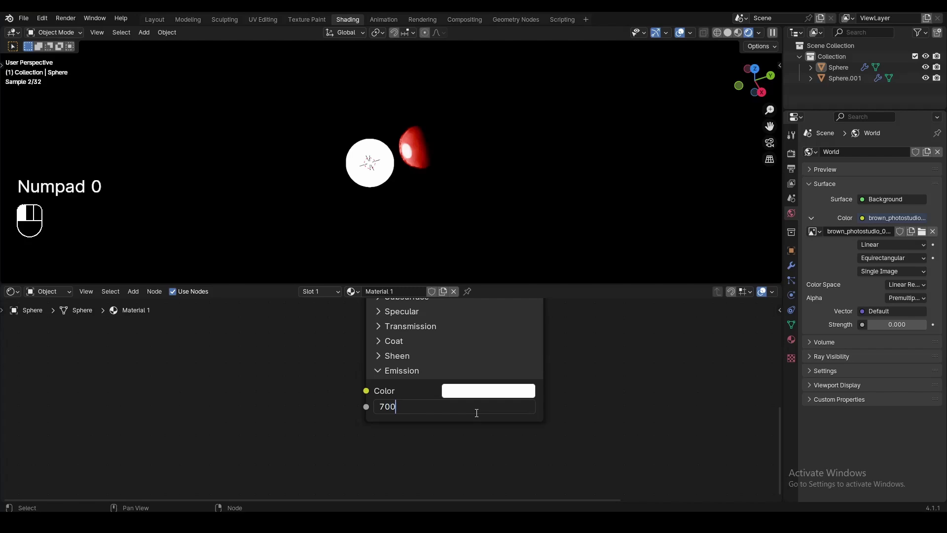
key(Return)
- Raise Material 1's Emission Strength to 70000
click(476, 413)
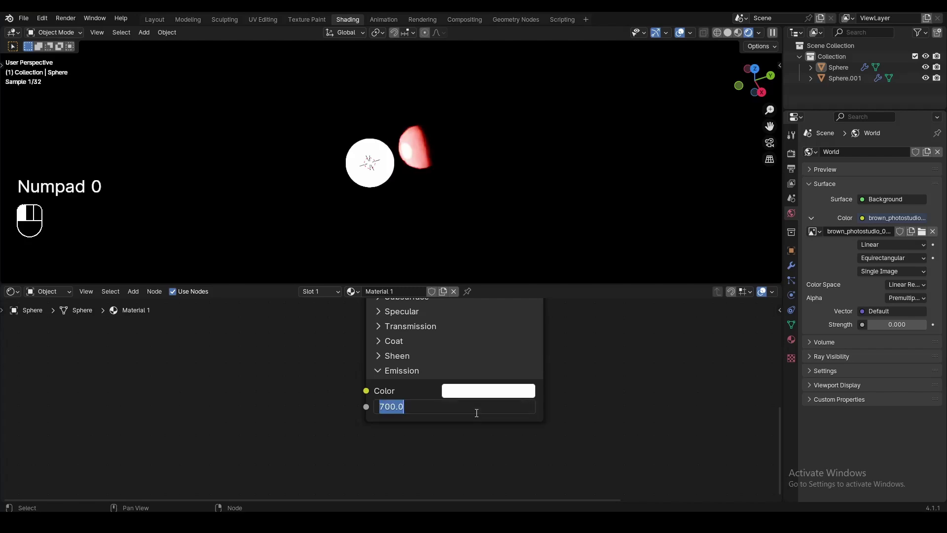
key(BackSpace)
key(BackSpace)
text(00)
key(Return)
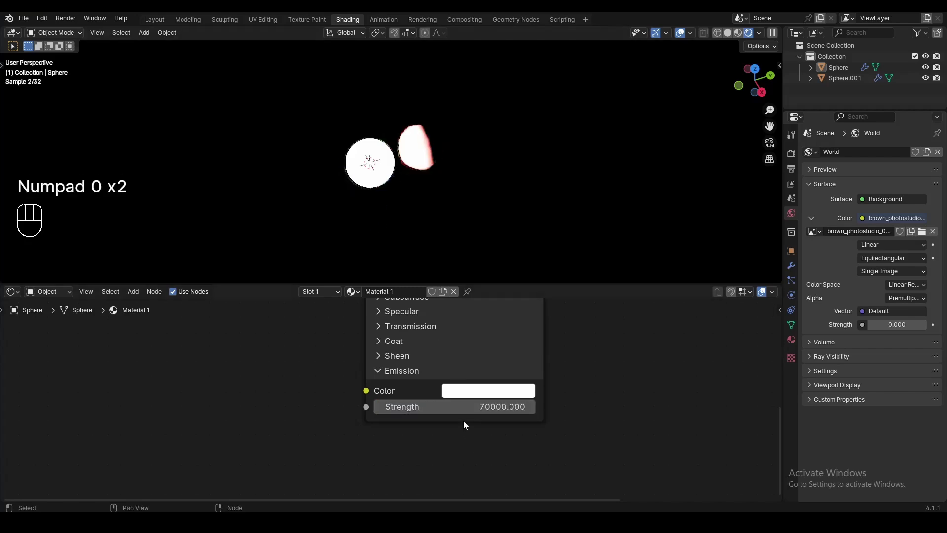
- Set Material 1's Emission Strength to 70 and its Emission Color to a fully saturated orange-red
click(463, 408)
text(70)
key(Return)
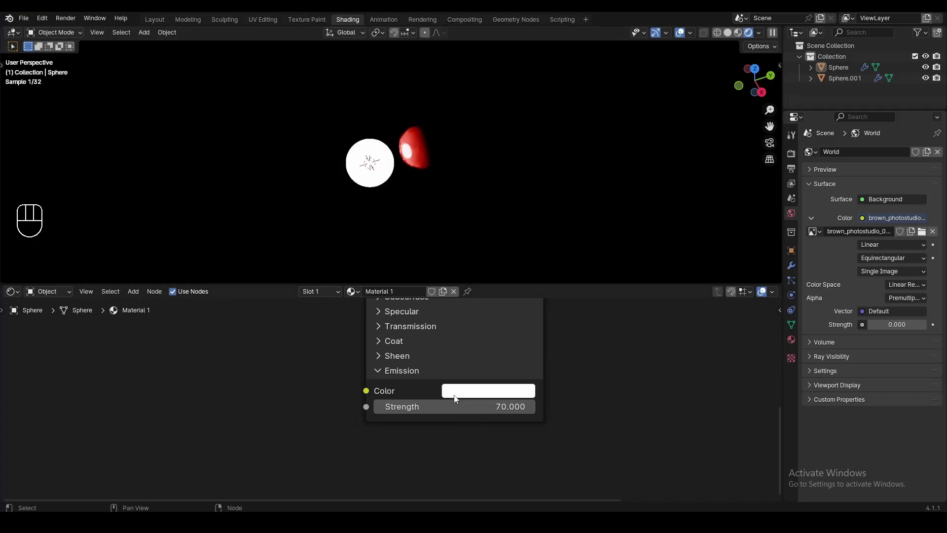
click(455, 398)
drag(514, 222, 499, 285)
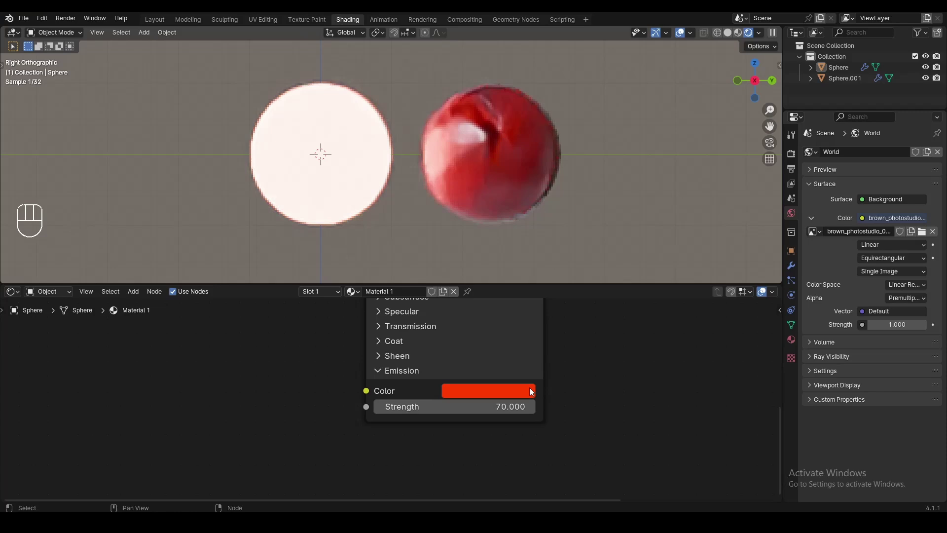
- Lower Material 1's Emission Strength to 20 and further to 5
click(530, 391)
click(438, 411)
text(10)
key(Return)
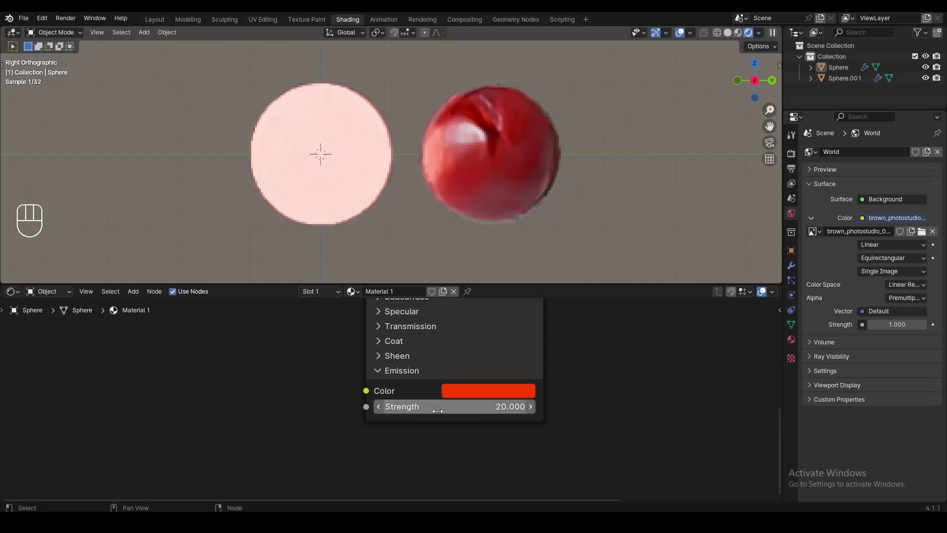
click(439, 411)
text(1)
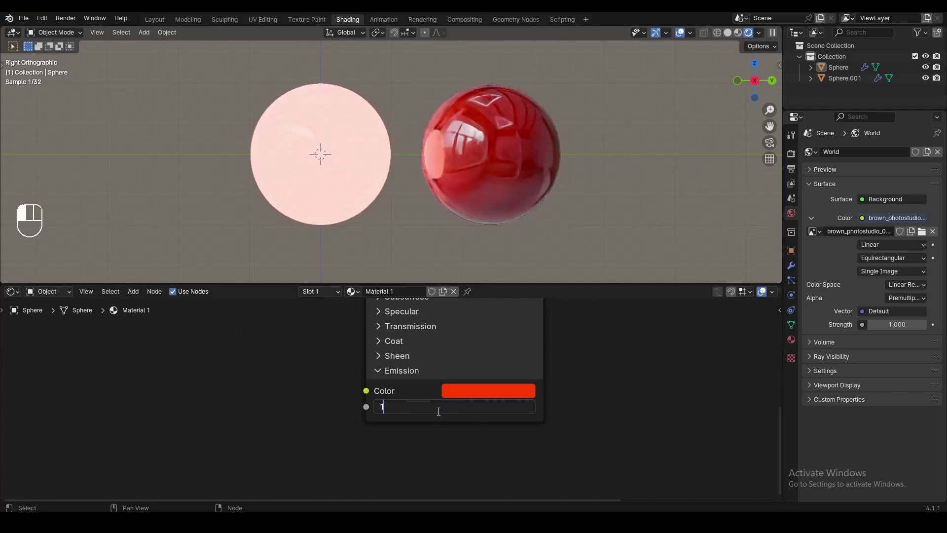
key(BackSpace)
text(5)
key(Return)
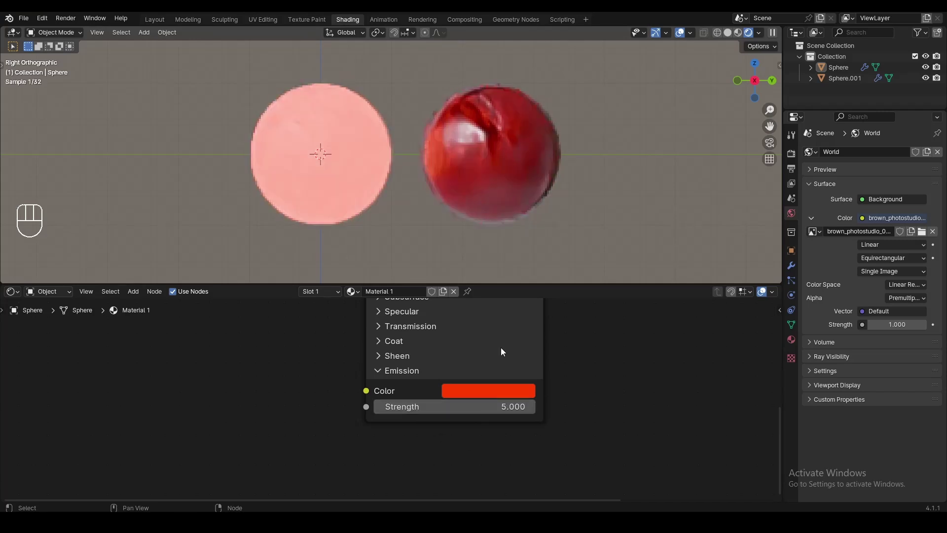
- Change Material 1's Emission Color to a saturated green and reduce its Emission Strength until the sphere stops glowing
click(485, 389)
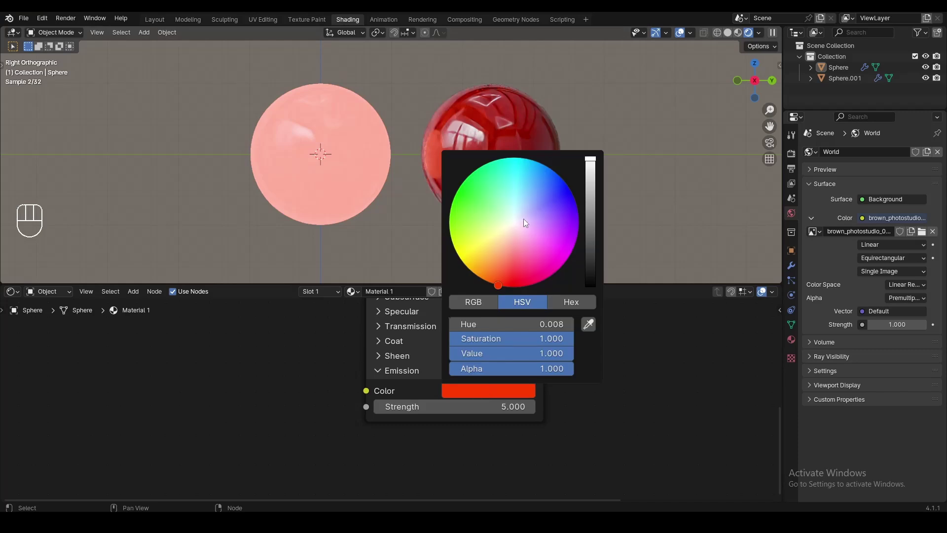
drag(524, 222, 452, 219)
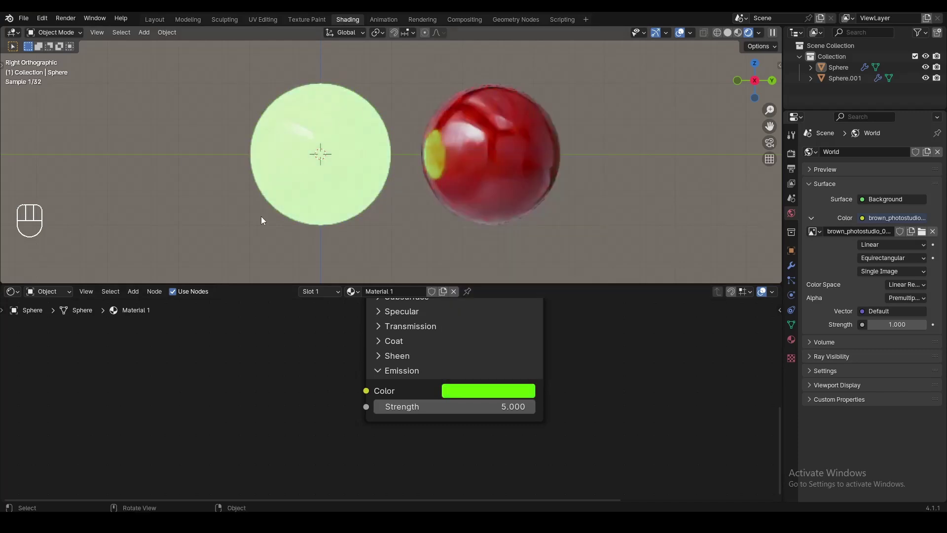
click(397, 371)
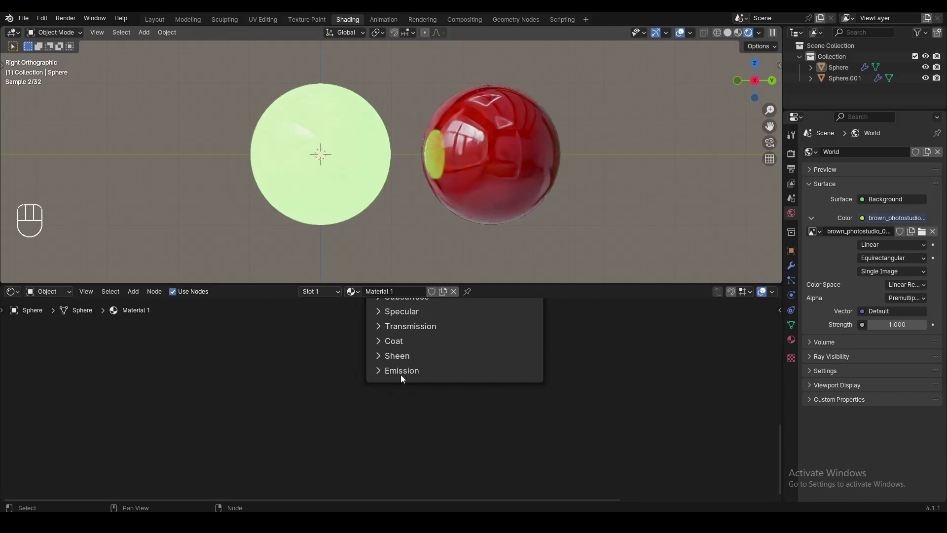
click(401, 375)
drag(465, 411, 460, 411)
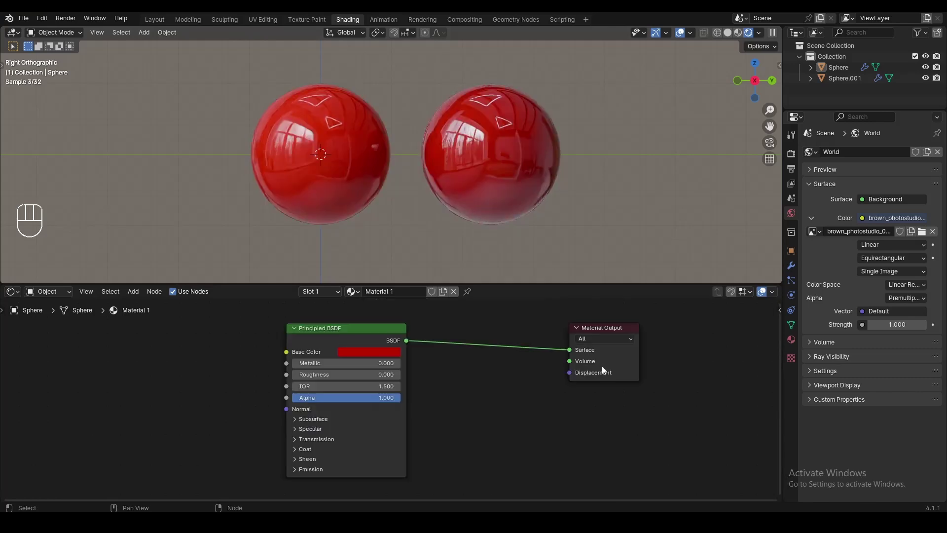
- Move the Material Output node closer to the Principled BSDF and open the list of nodes to add
drag(602, 370, 484, 366)
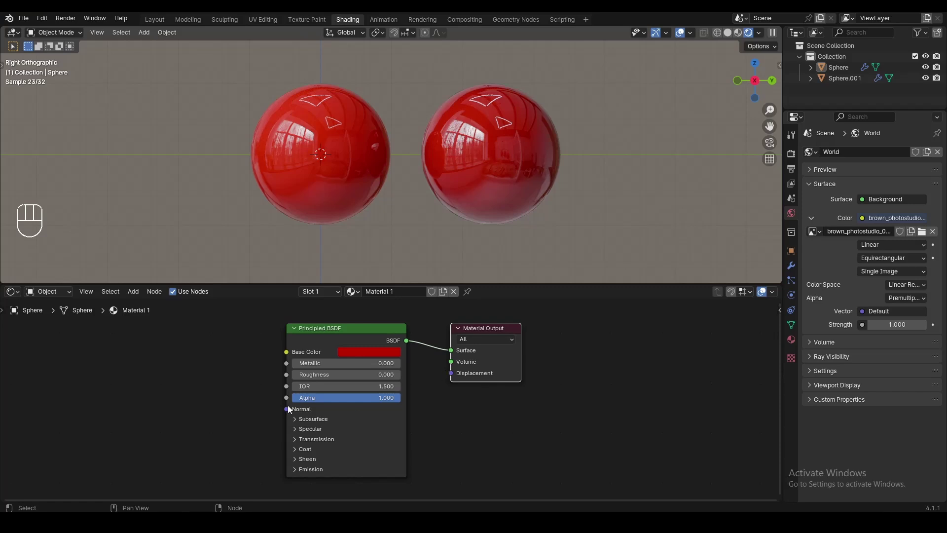
click(134, 292)
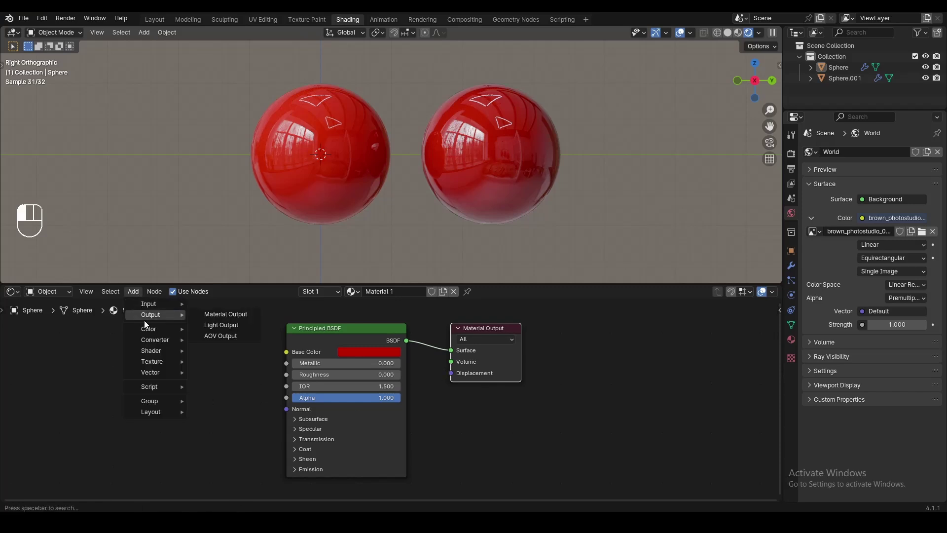
mouse_move(145, 333)
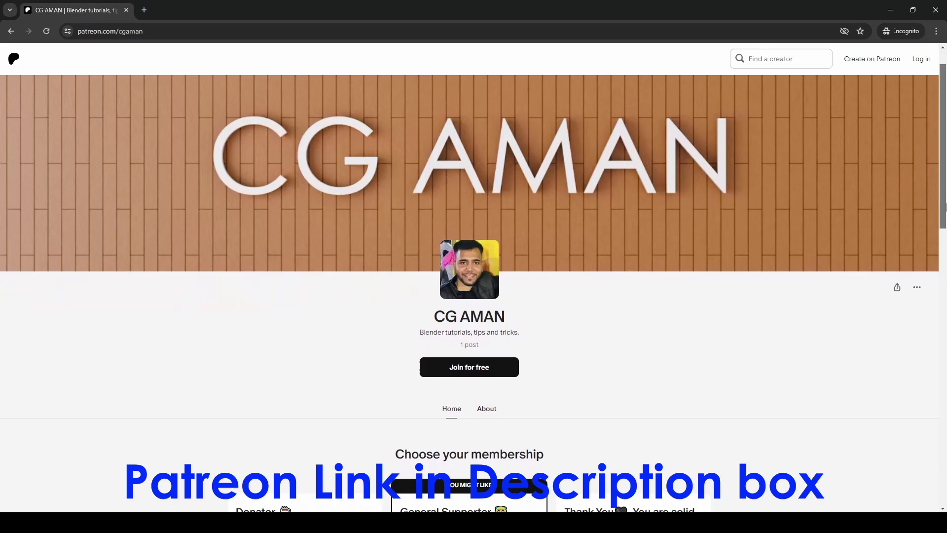
scroll(470, 308, down, 2)
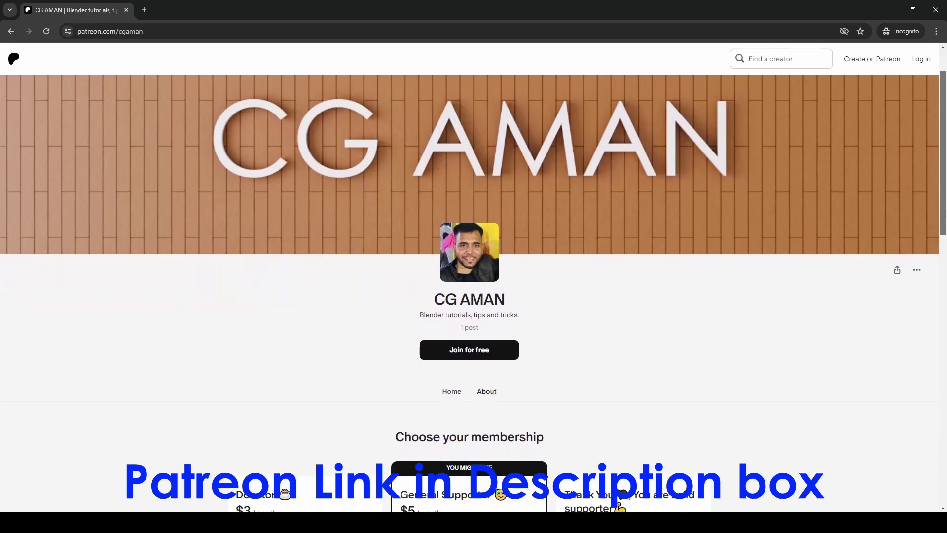